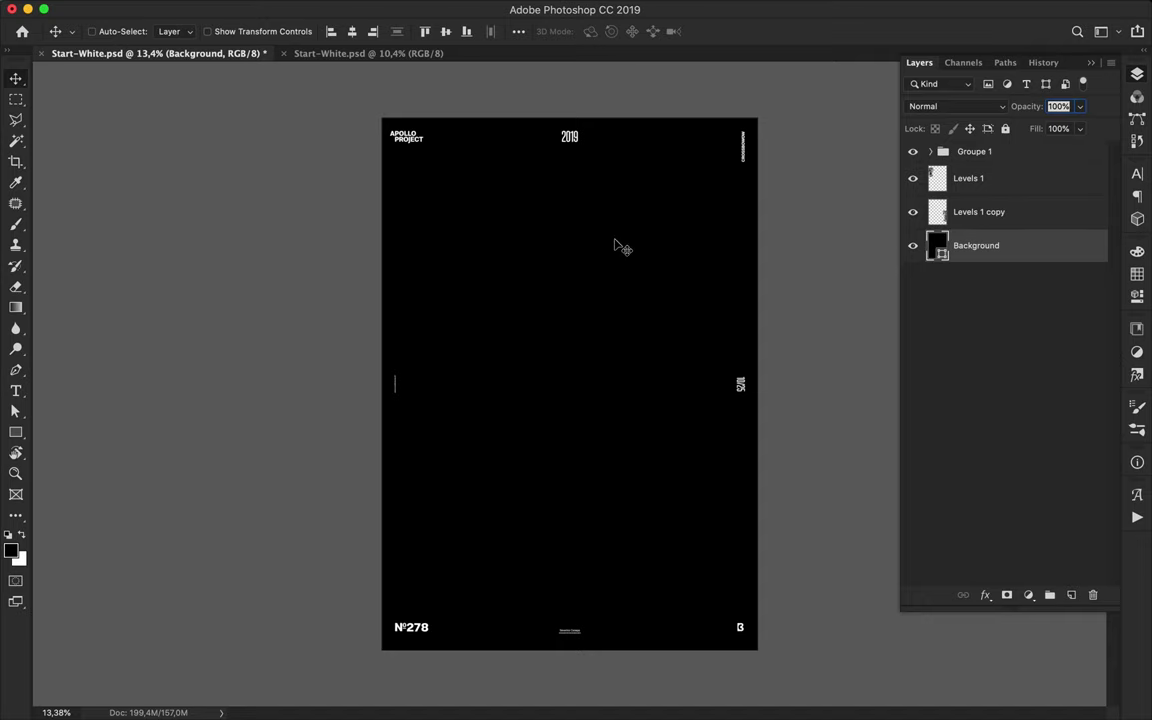
- Set the Pen tool to draw shapes with an olive-yellow fill, targeting Levels 1
key(p)
click(968, 178)
click(177, 31)
scroll(165, 190, down, 5)
scroll(159, 143, down, 5)
scroll(159, 143, up, 1)
click(148, 138)
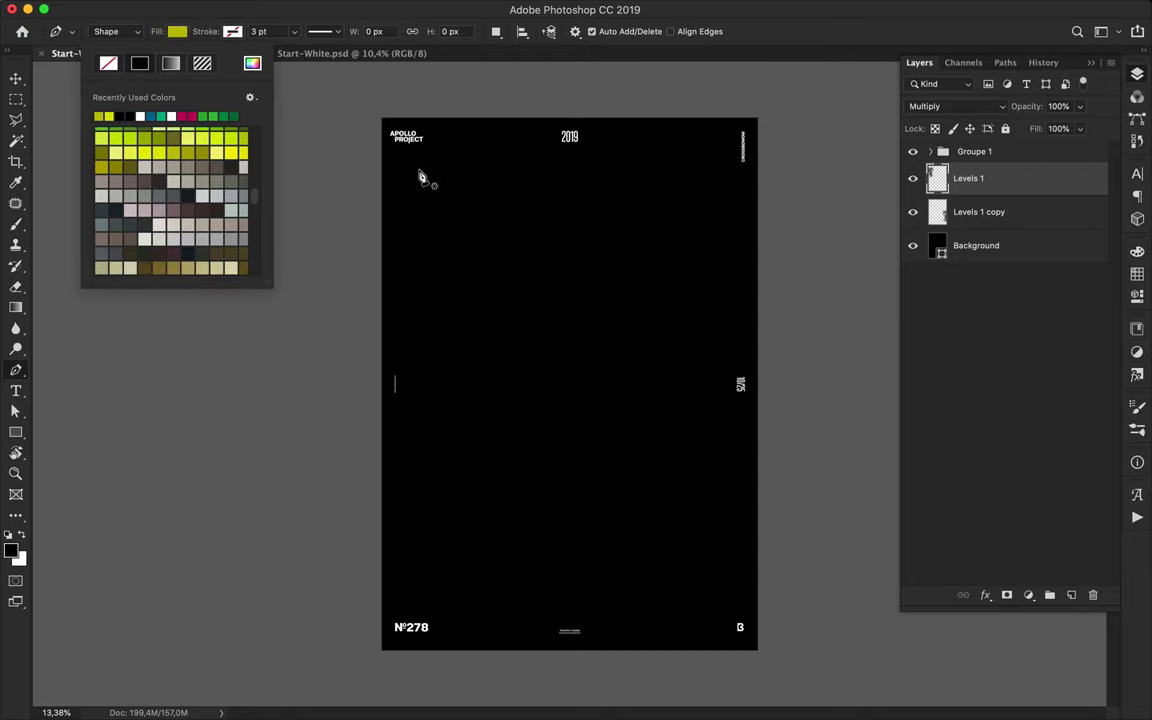
- Draw the angular olive-yellow shape over the top-left corner, then begin a second shape below
click(374, 284)
click(489, 168)
click(654, 167)
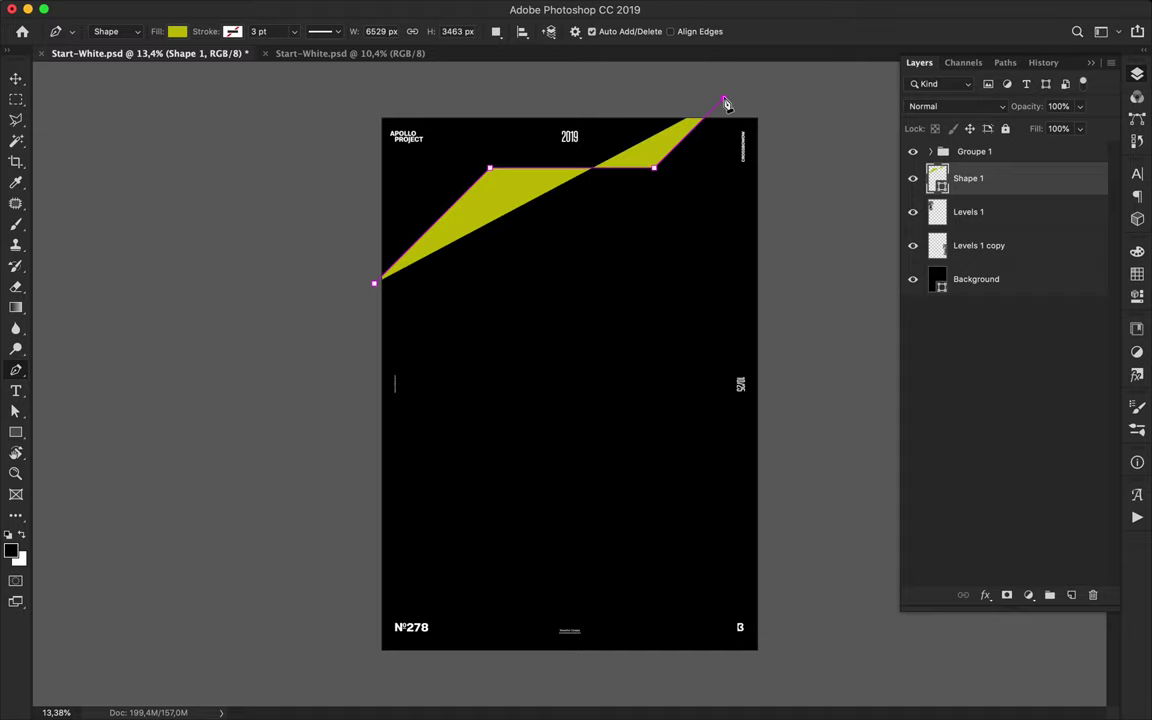
click(368, 112)
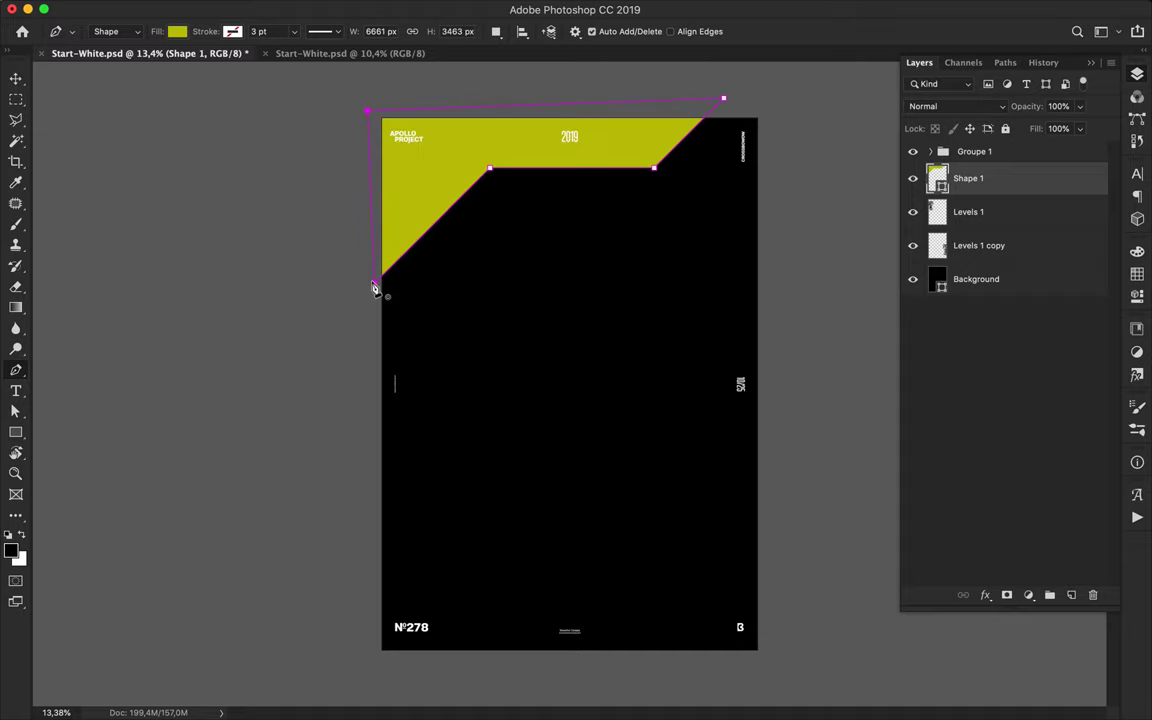
key(ctrl+z)
key(ctrl+z)
key(ctrl+shift+z)
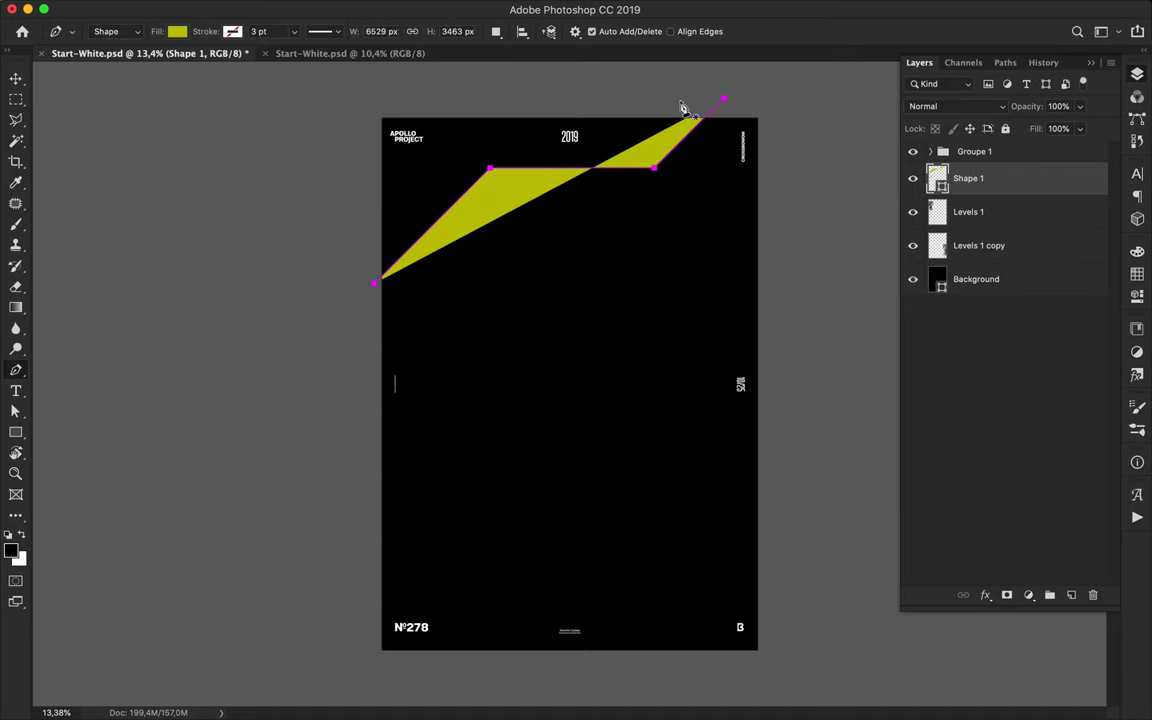
click(367, 111)
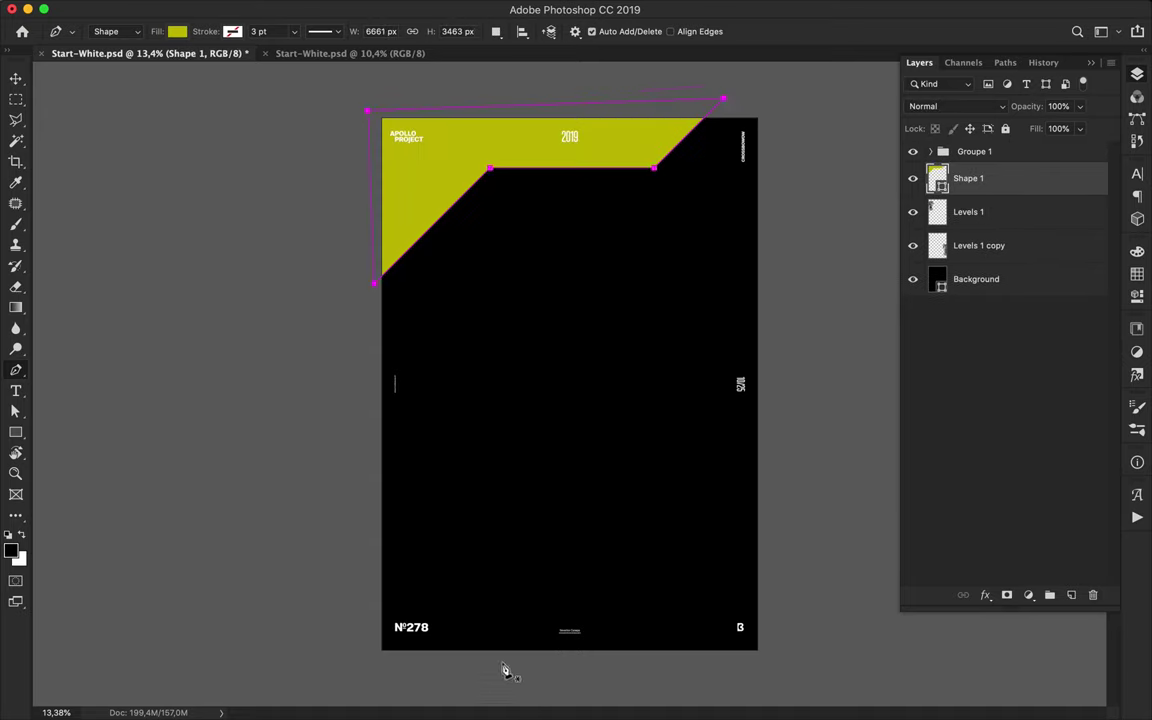
click(490, 267)
click(525, 233)
click(680, 233)
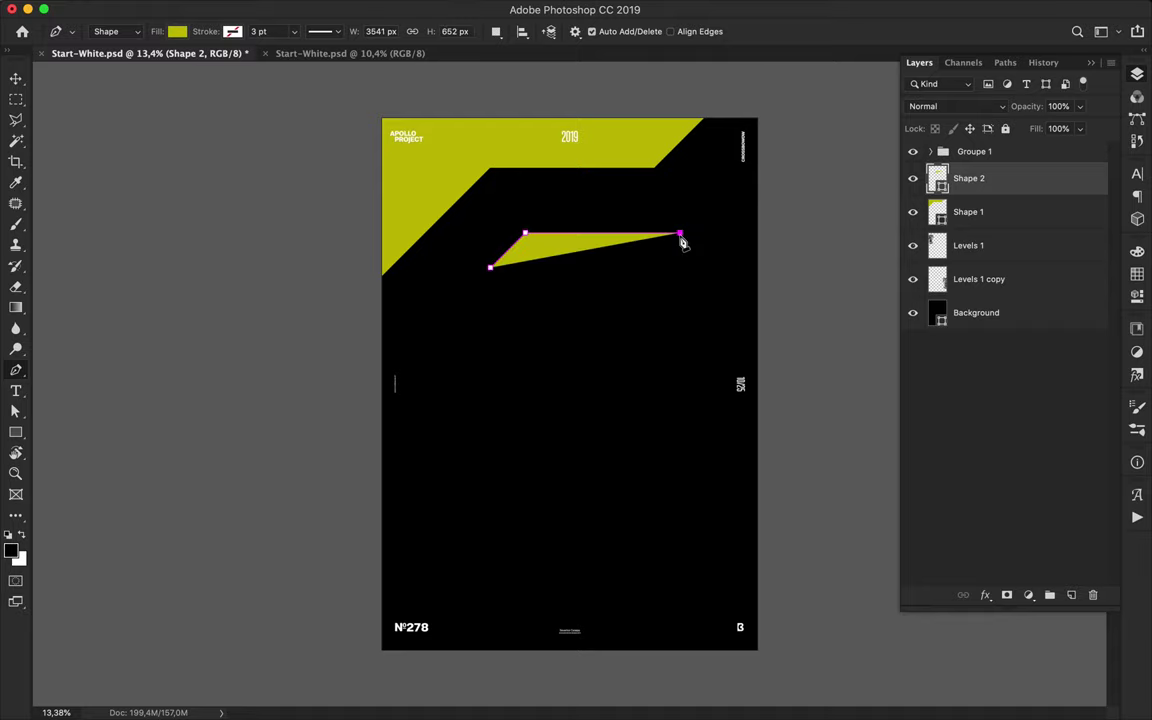
click(721, 273)
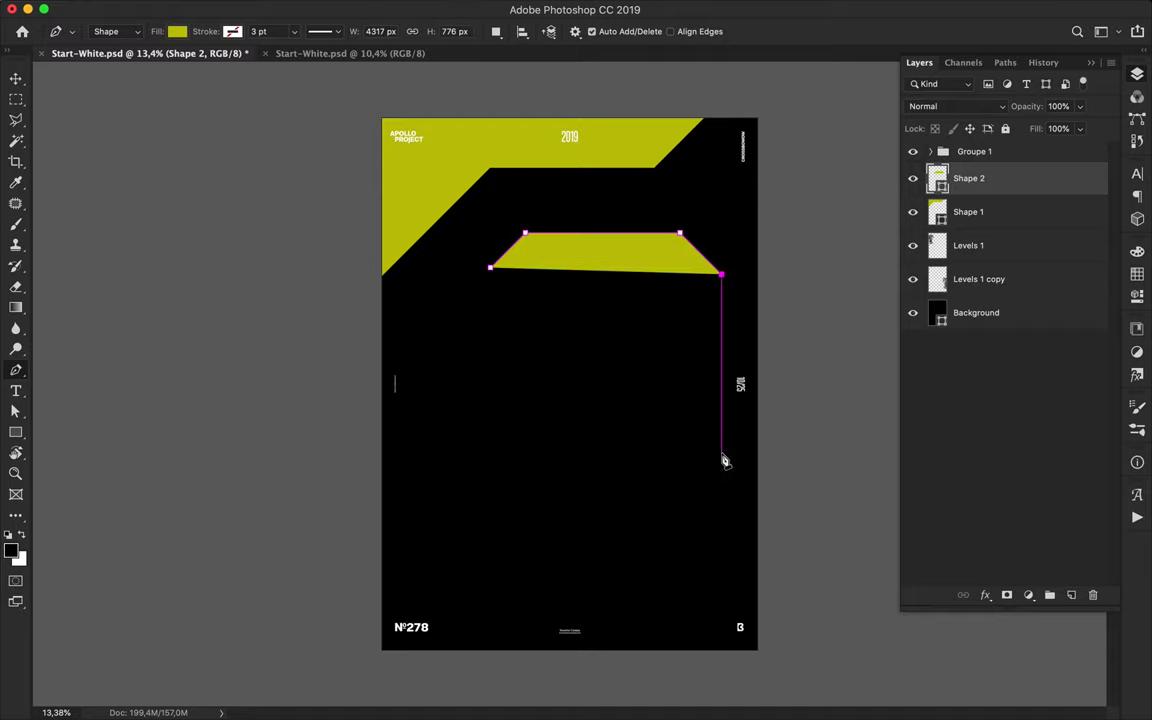
click(721, 453)
click(766, 497)
click(766, 560)
click(728, 598)
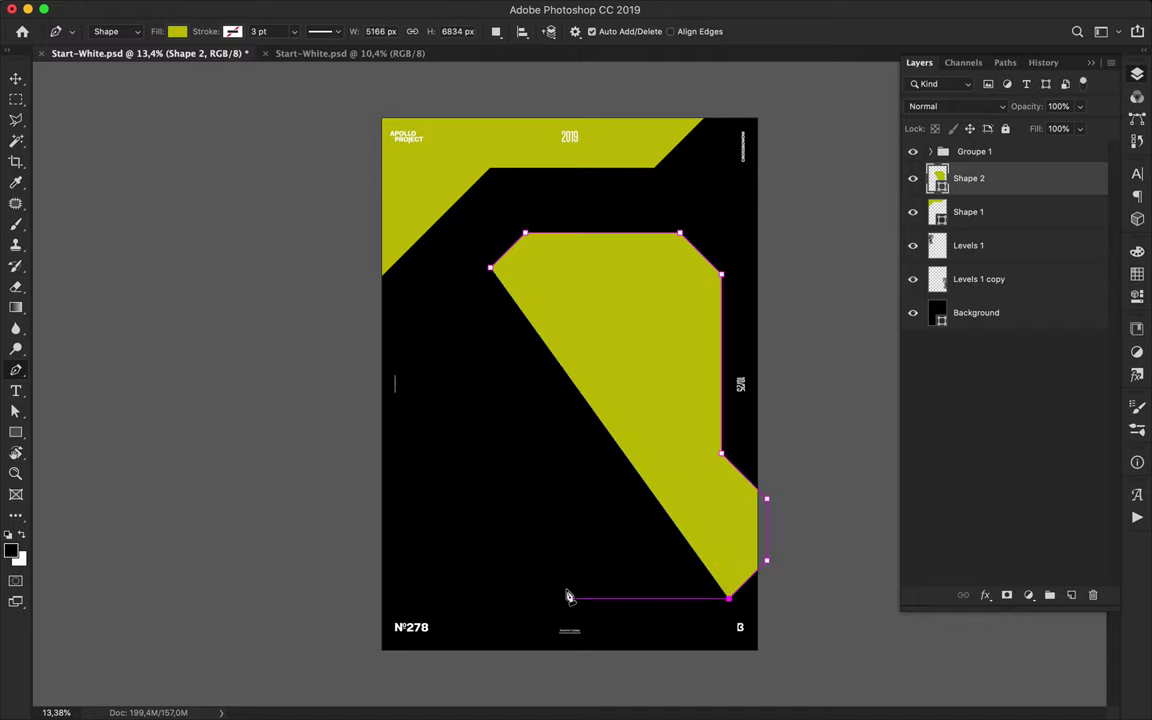
click(485, 598)
key(BackSpace)
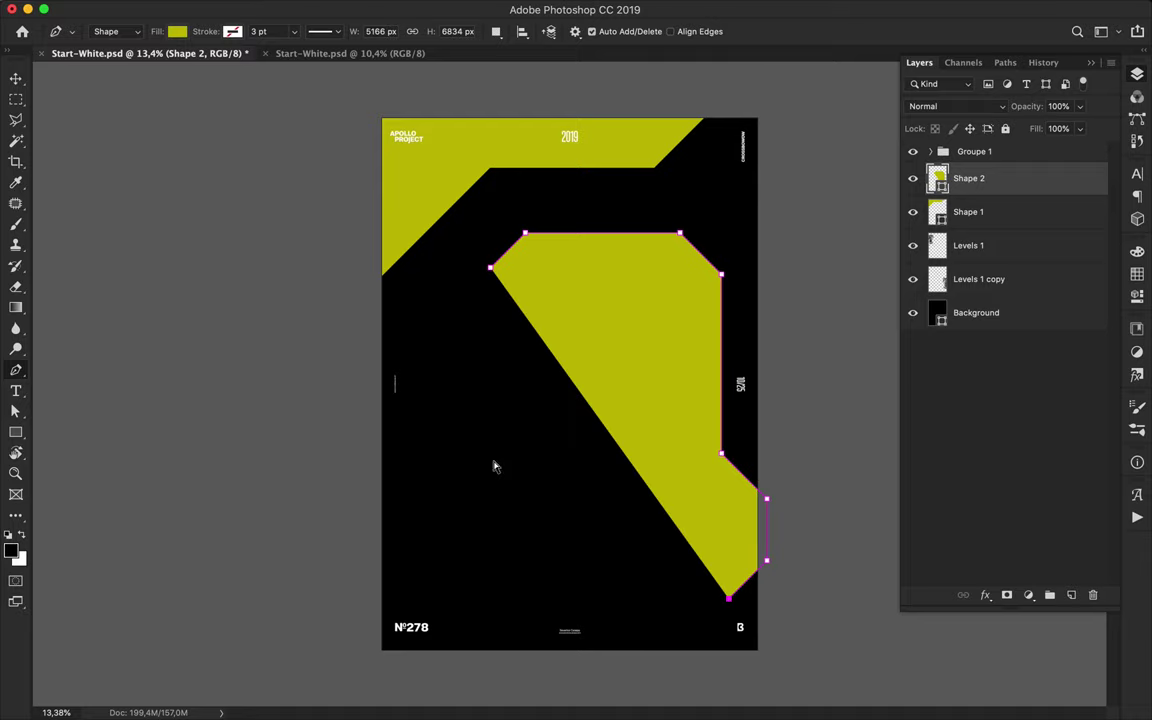
click(510, 598)
click(447, 535)
click(447, 463)
click(485, 463)
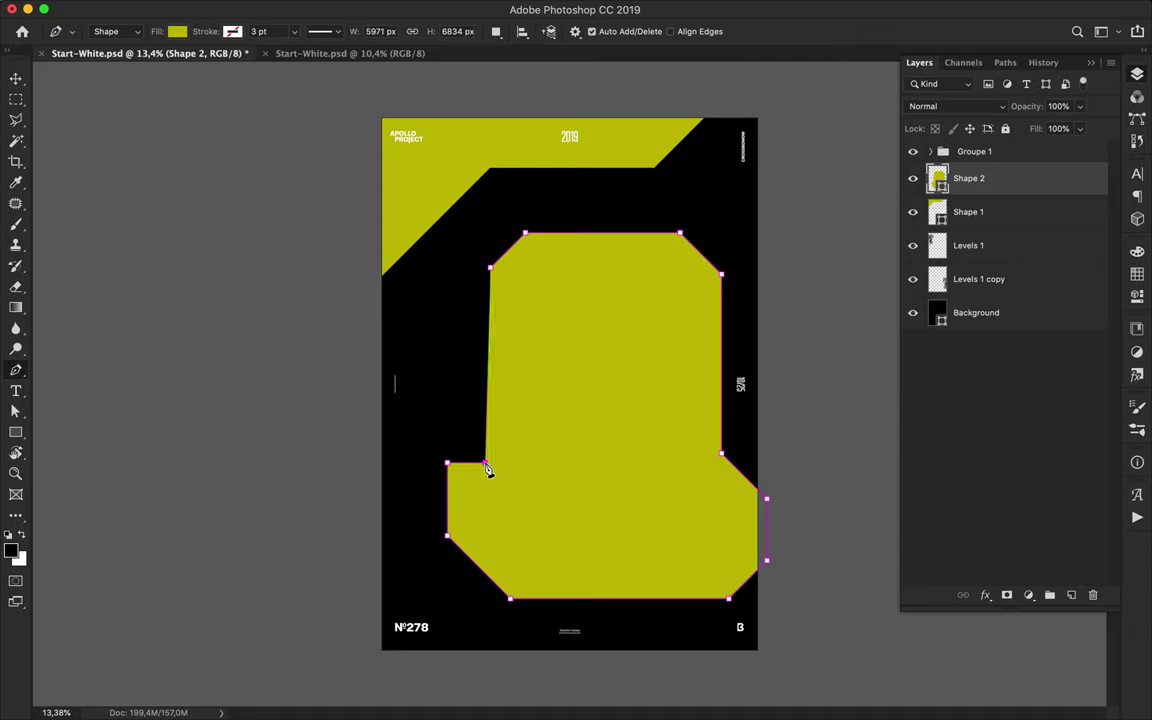
right_click(1025, 184)
click(990, 260)
key(m)
drag(420, 248, 493, 467)
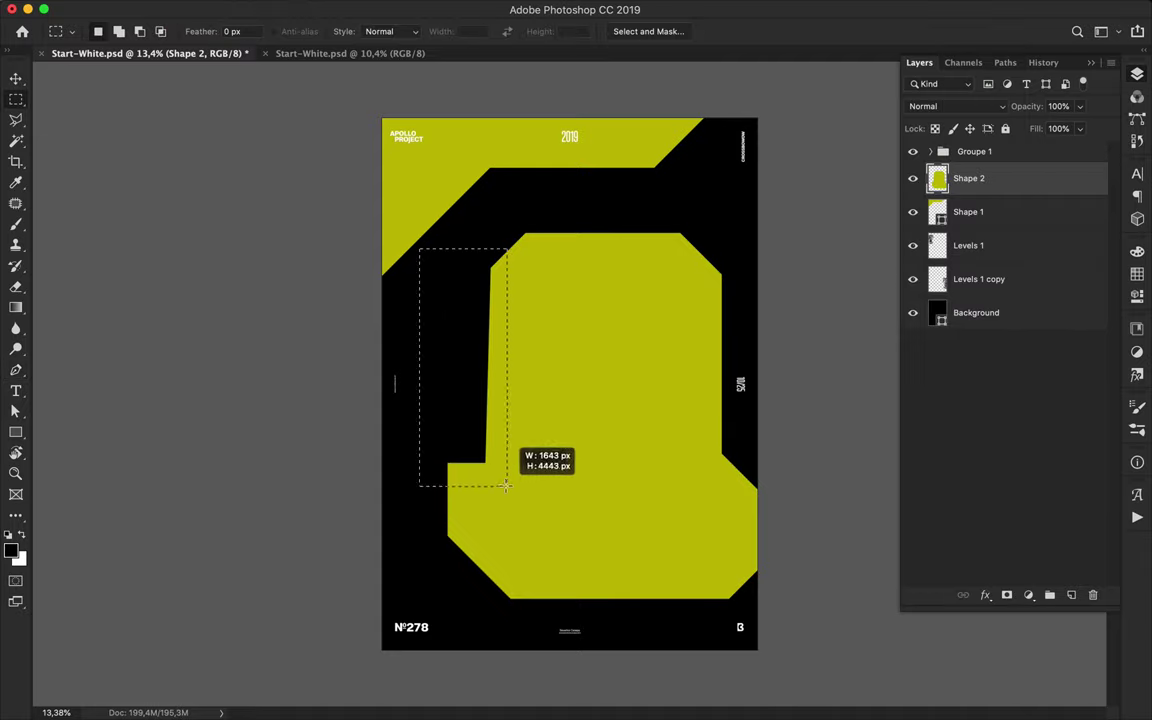
key(Delete)
key(ctrl+d)
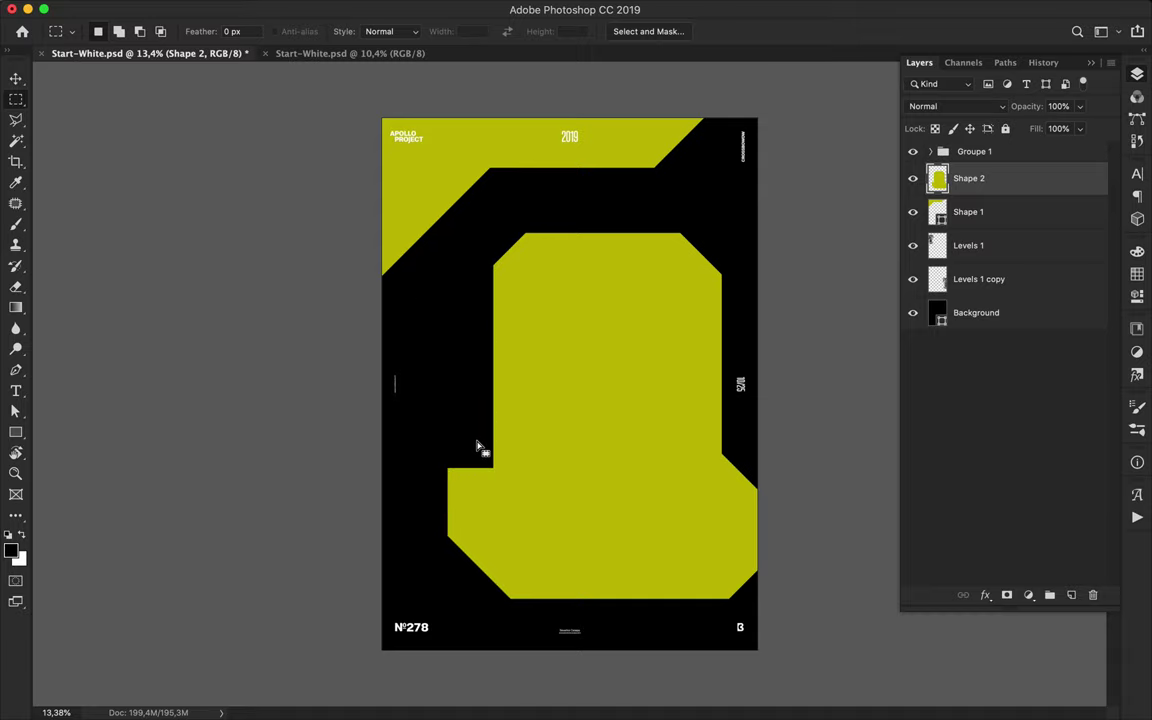
key(v)
key(Delete)
key(p)
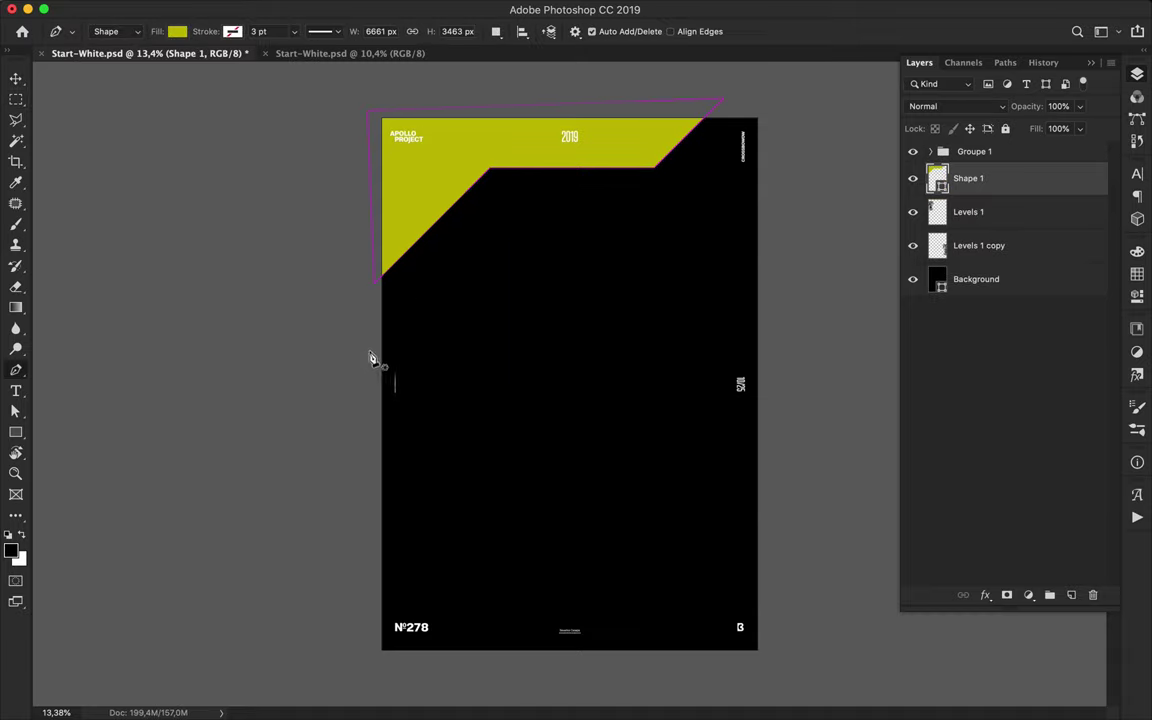
- Draw a hooked yellow shape along the poster's left middle edge
click(369, 351)
click(442, 278)
click(538, 278)
click(616, 261)
click(504, 374)
click(504, 496)
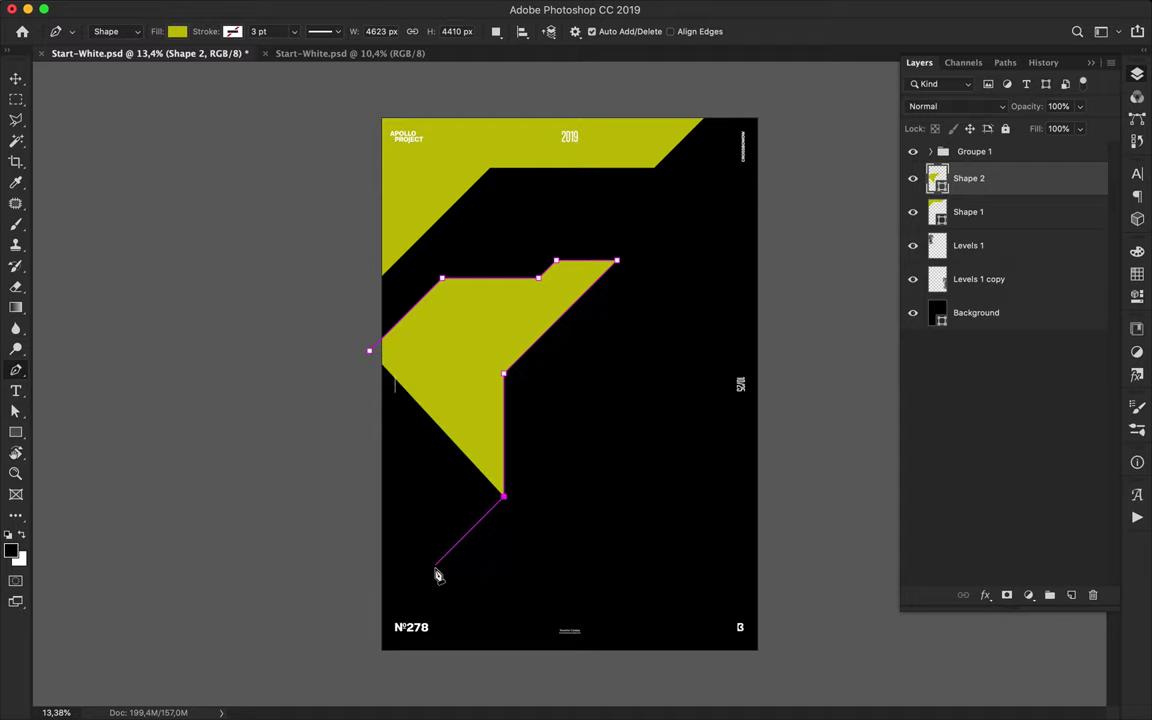
click(435, 565)
click(372, 502)
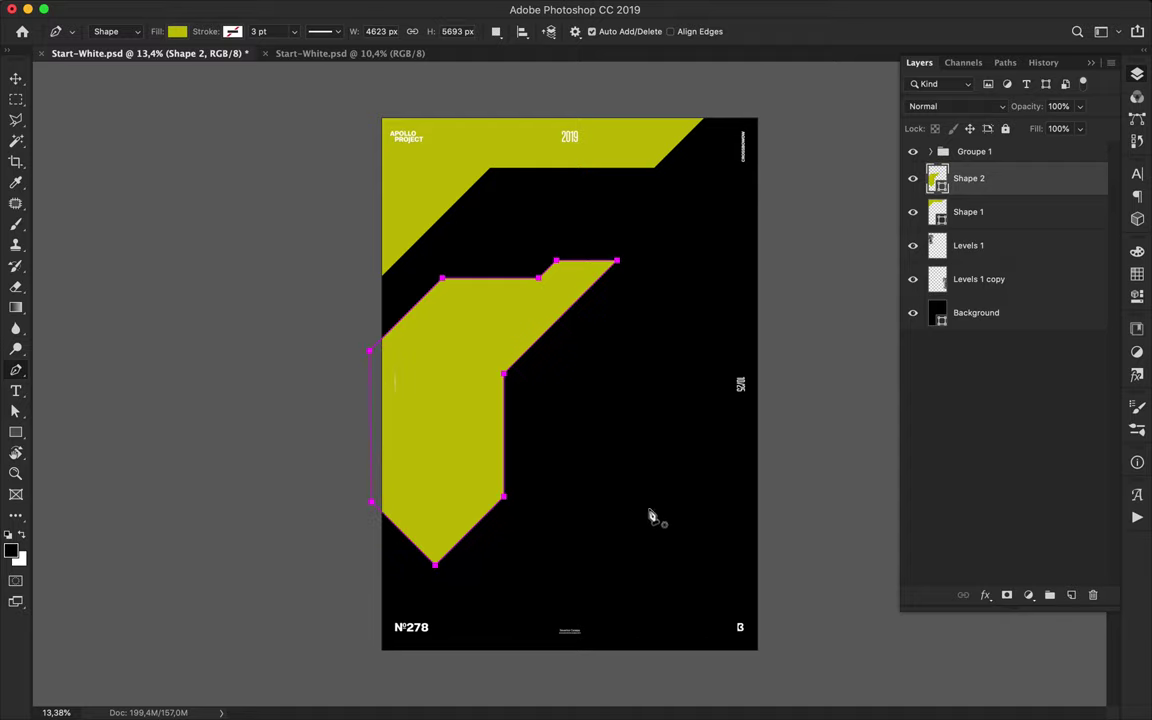
- Draw a yellow shape in the bottom-right corner and select the Shape 3 layer
click(671, 659)
click(671, 489)
click(787, 376)
click(781, 659)
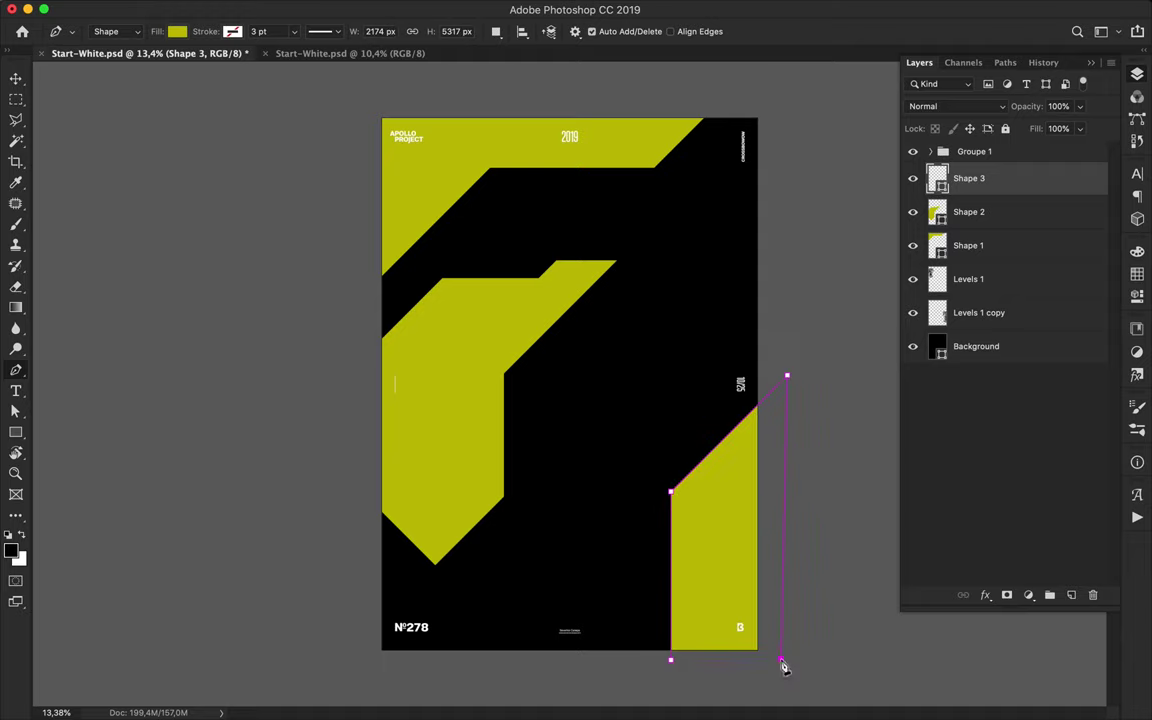
key(v)
shift+click(990, 249)
double_click(990, 249)
key(Escape)
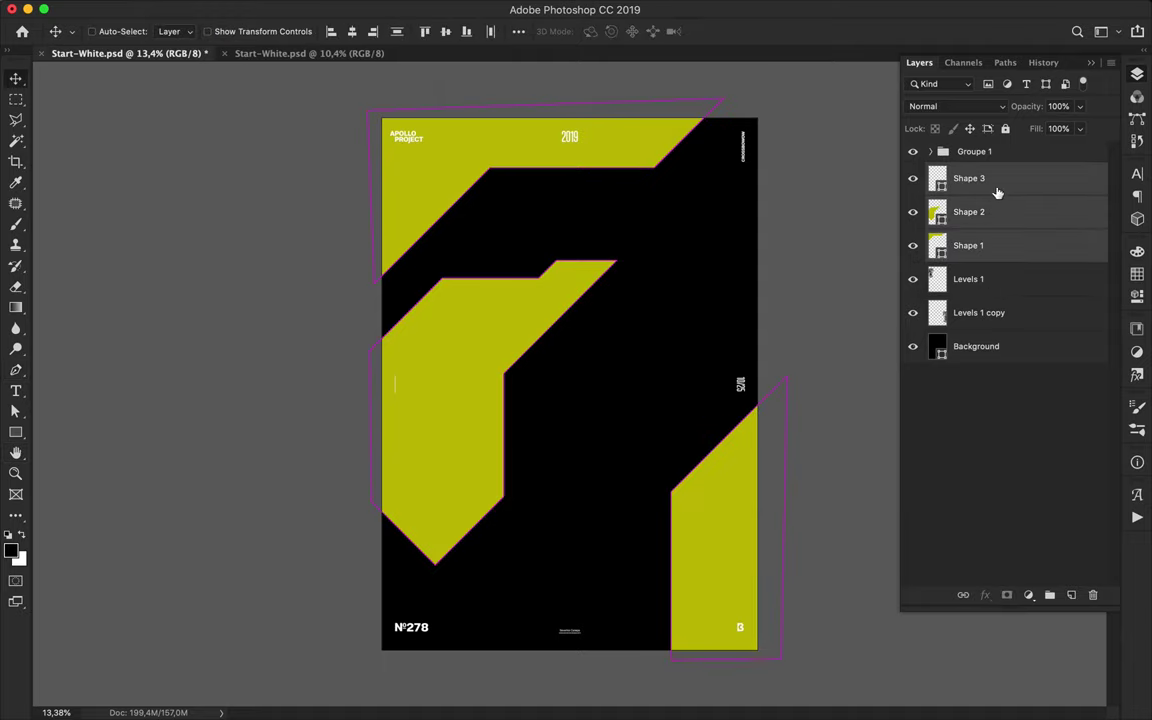
- Move the shape layers below the statue layers and draw a diagonal parallelogram band at upper right
drag(920, 193, 993, 318)
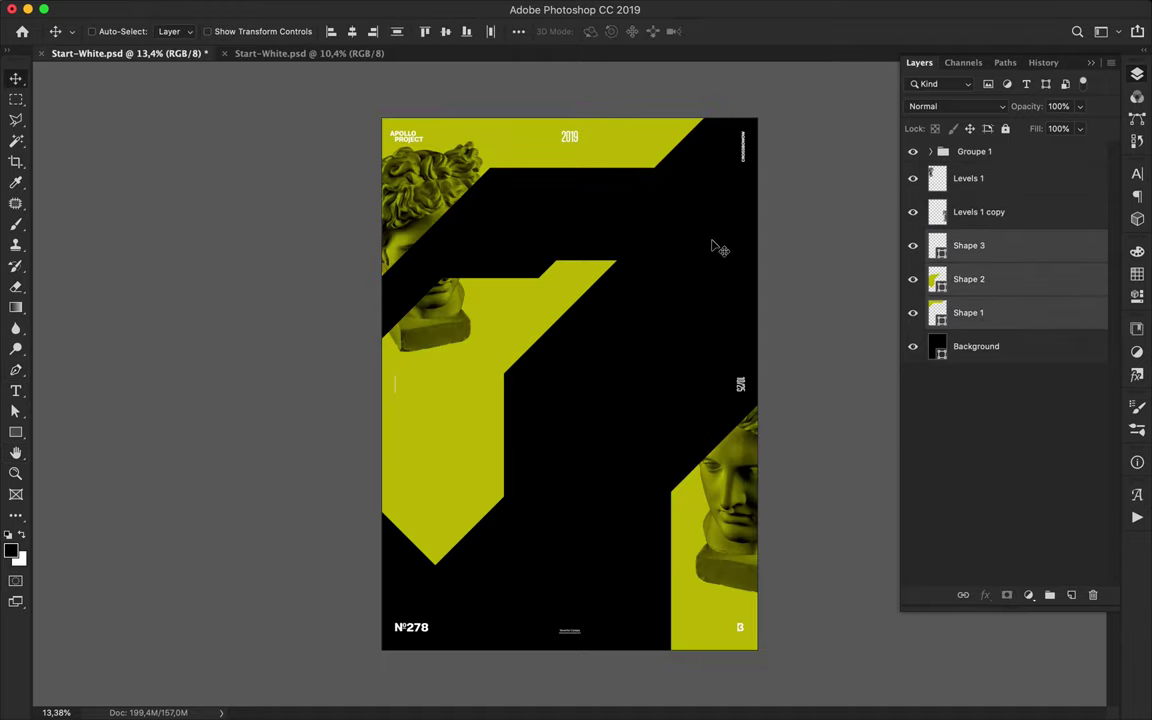
key(p)
click(767, 148)
click(561, 354)
click(561, 531)
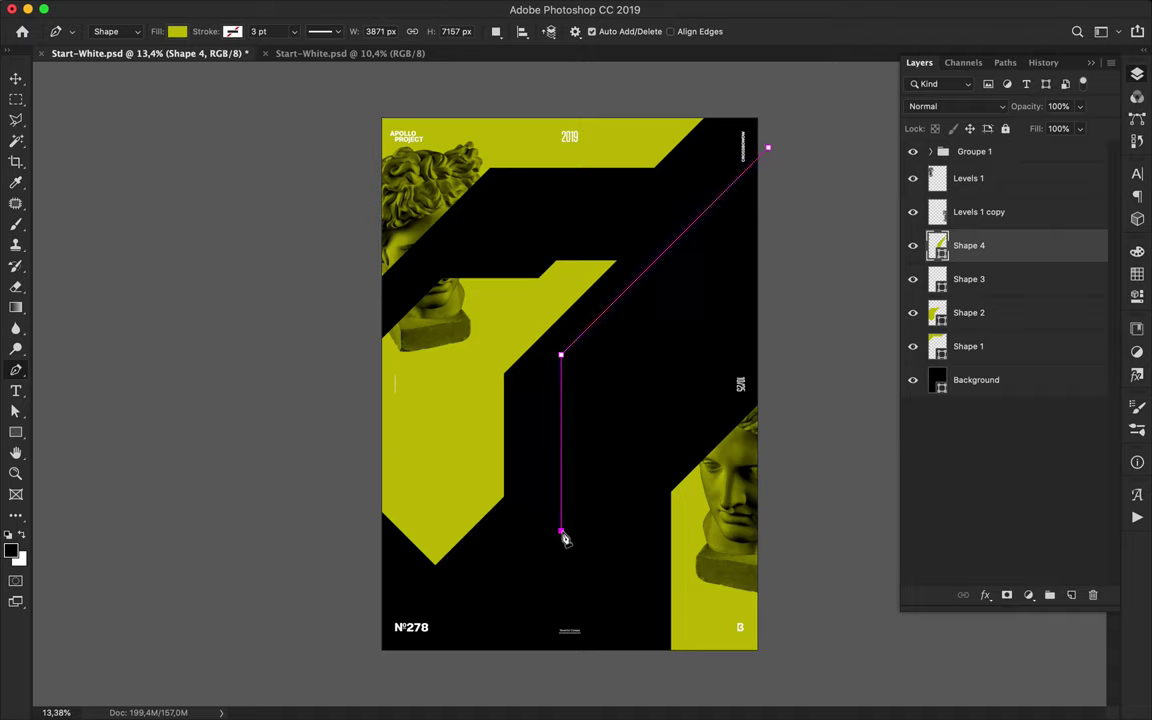
click(767, 324)
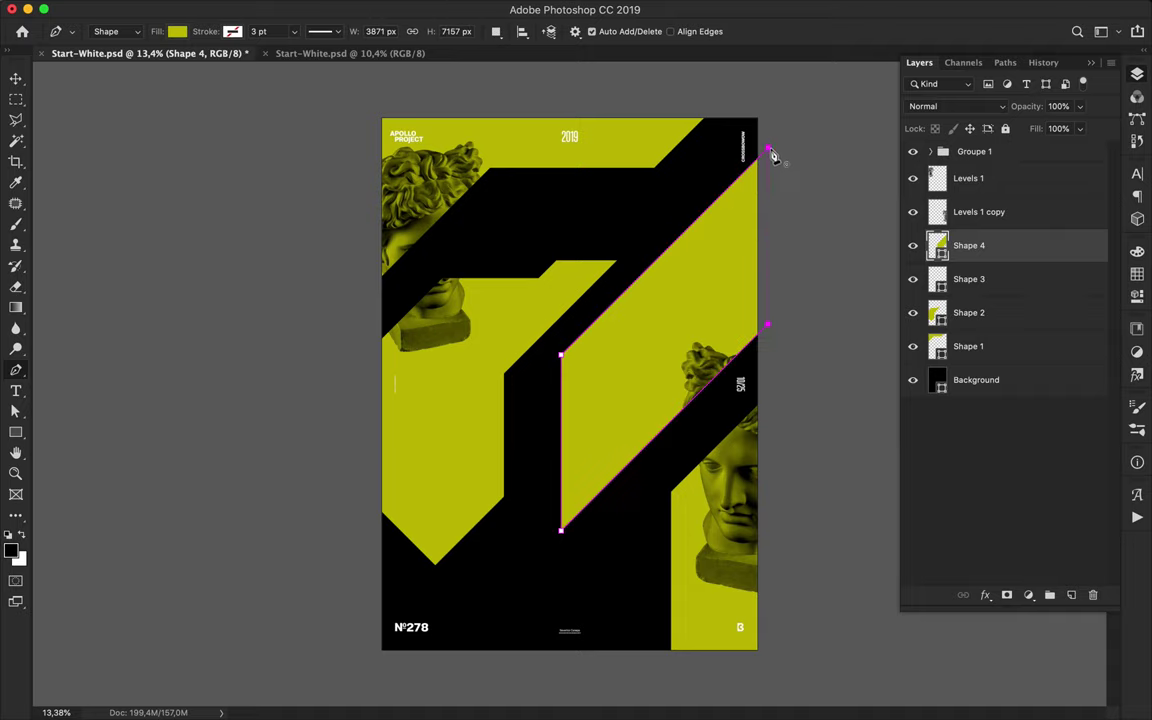
key(Return)
- Draw a small stepped shape at the bottom edge, then delete it
click(440, 658)
click(440, 613)
click(503, 551)
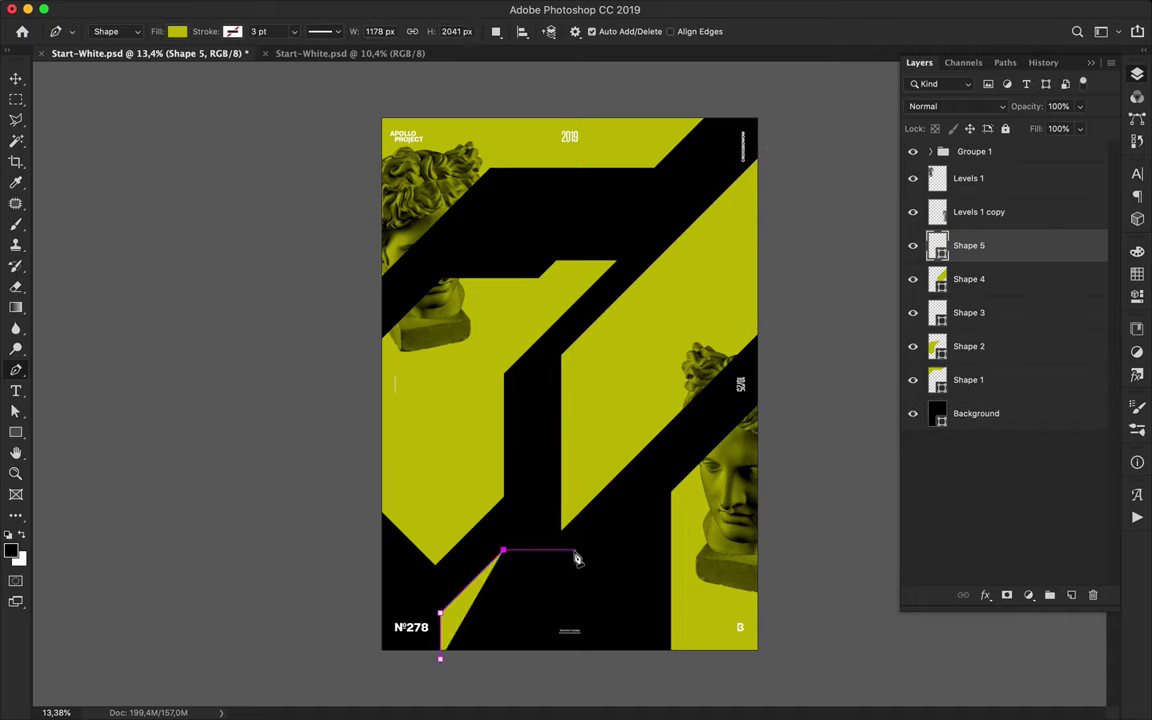
click(561, 550)
click(616, 495)
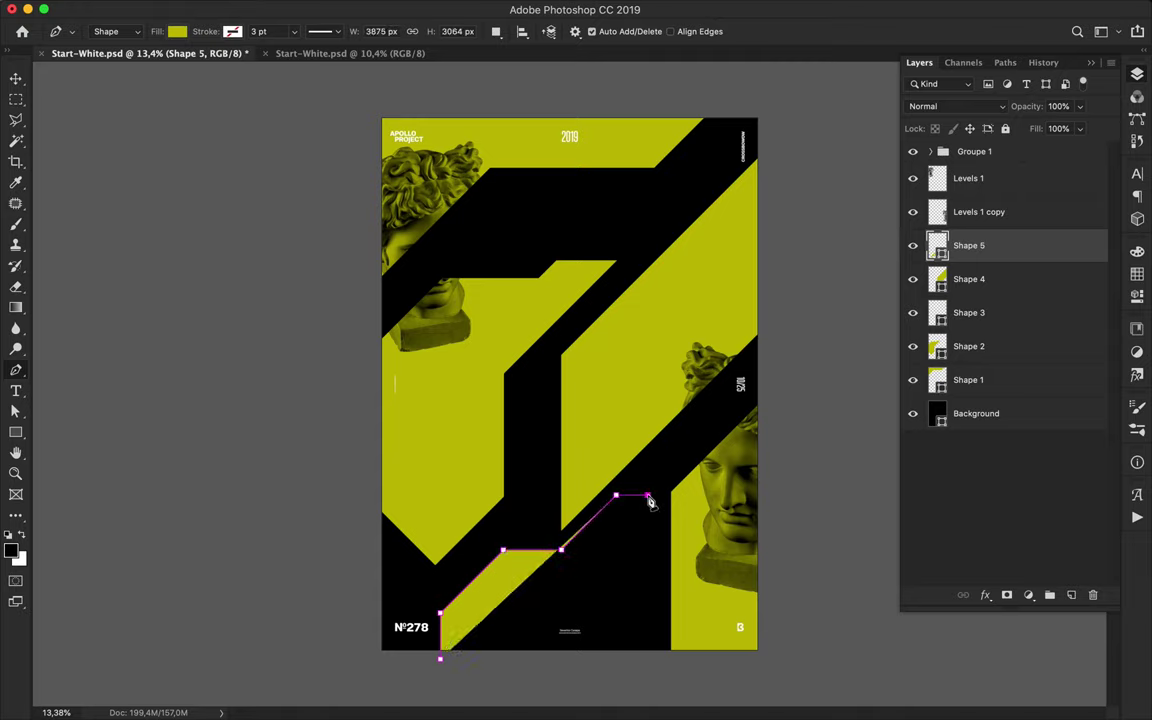
click(648, 495)
click(648, 655)
click(441, 663)
key(v)
key(Delete)
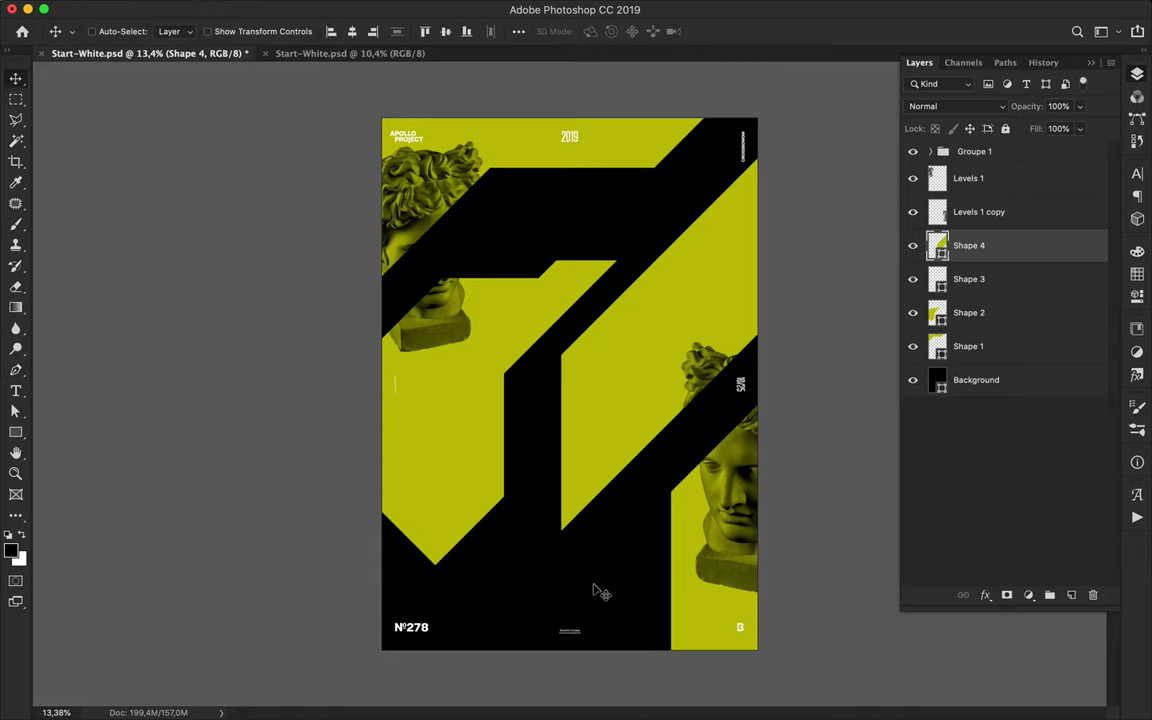
- Raise the band's lower edge to shorten it and reposition both statue heads
key(a)
drag(677, 422, 677, 342)
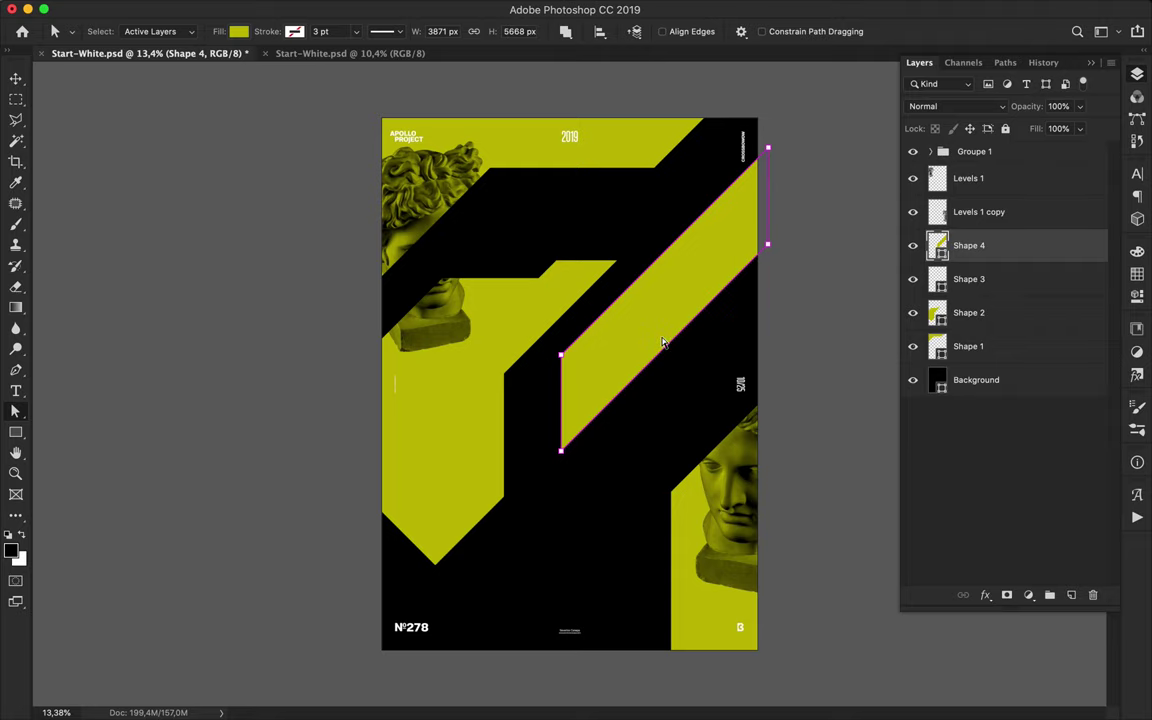
key(v)
drag(450, 342, 460, 362)
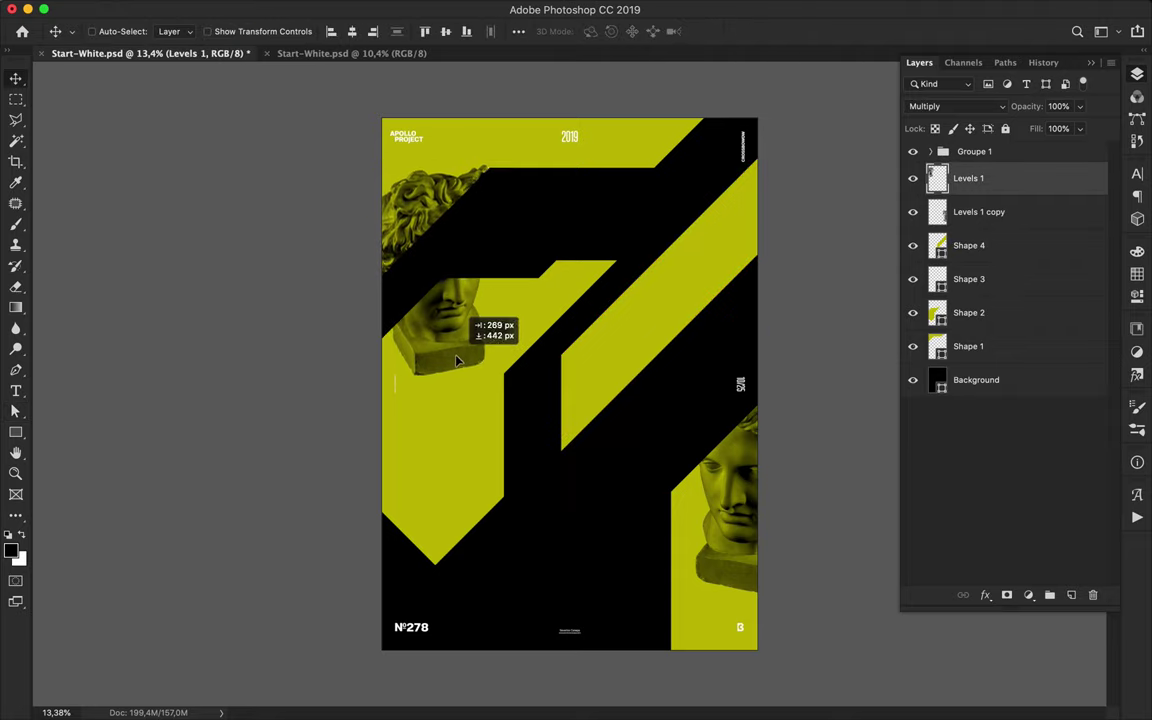
drag(707, 463, 730, 480)
- Add a new text layer in the upper middle of the poster
key(t)
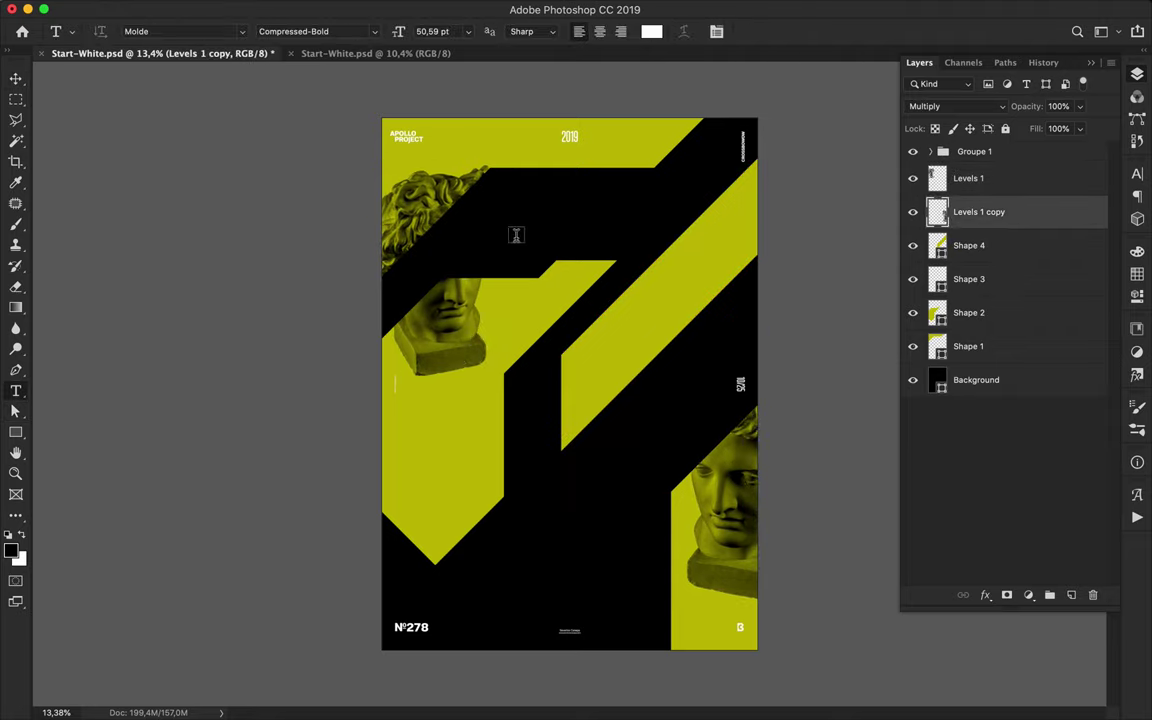
click(541, 237)
text(OLLO)
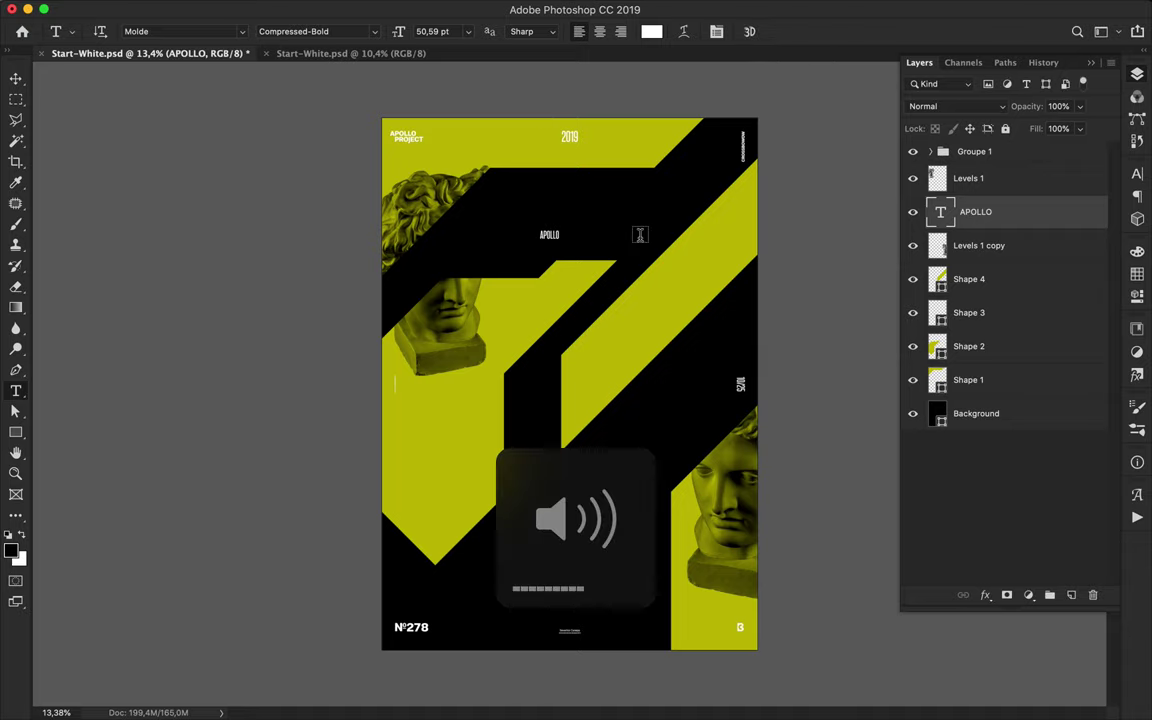
key(ctrl+Return)
- Enlarge the headline to 220 pt and set its Molde weight to Semibold
key(v)
click(1085, 207)
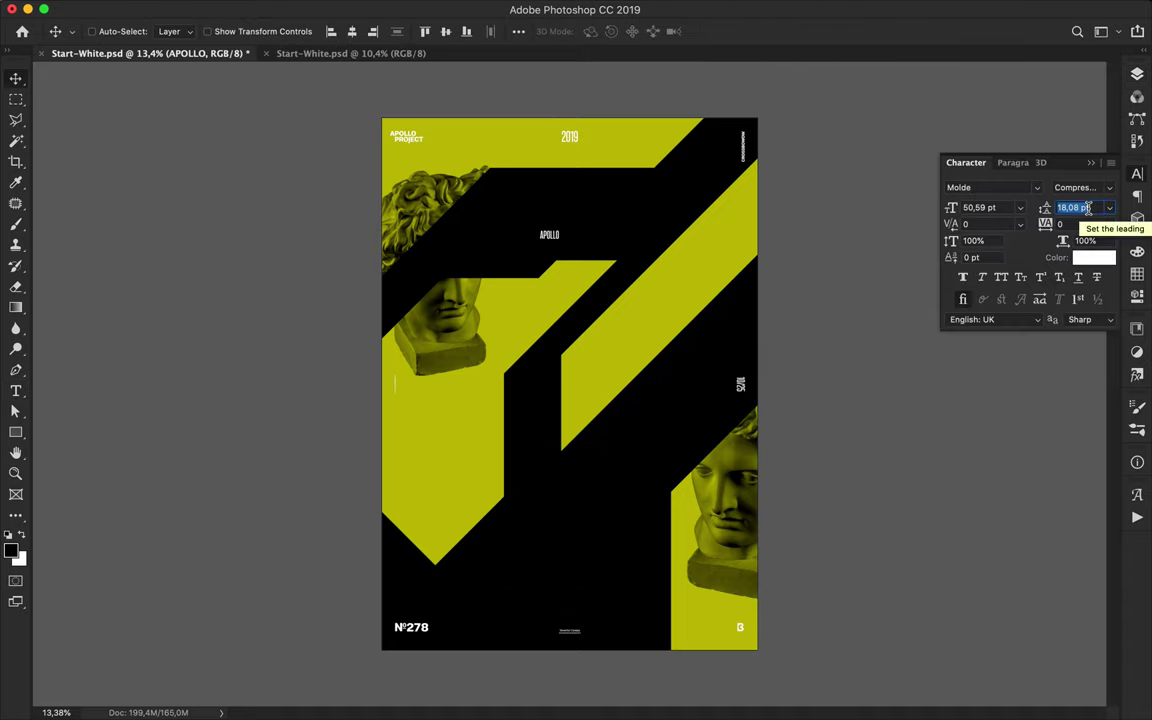
click(980, 207)
scroll(990, 207, up, 10)
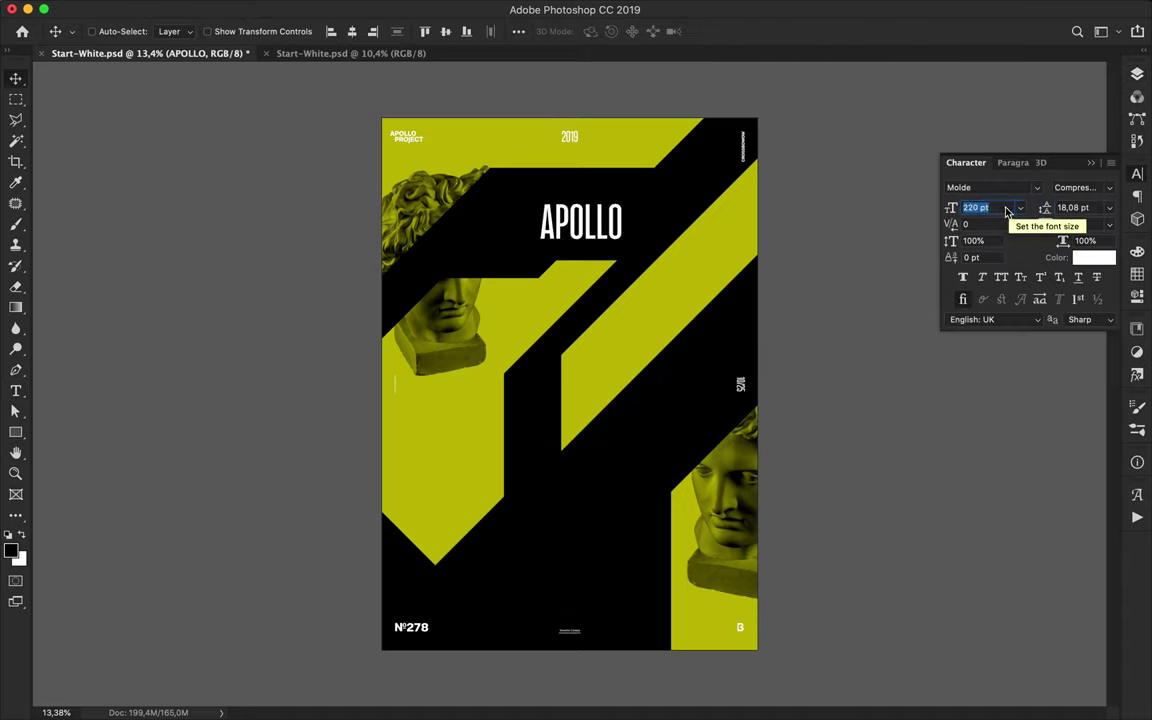
click(1109, 187)
scroll(1080, 400, down, 5)
scroll(1050, 476, down, 5)
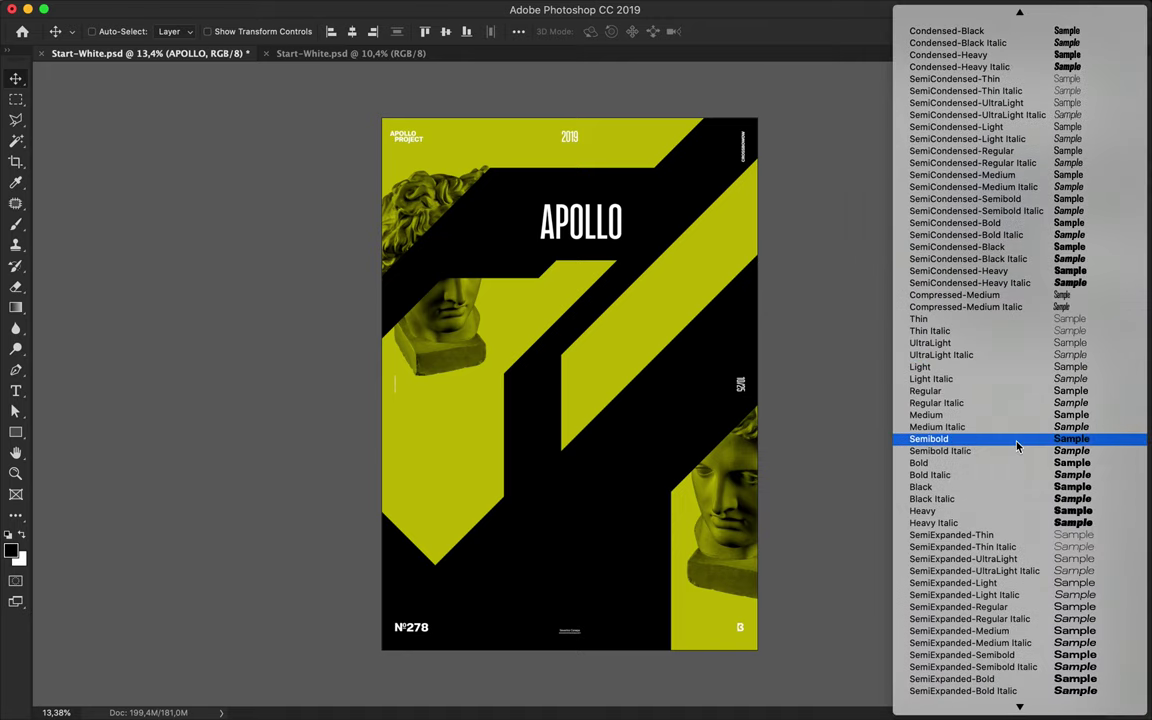
click(1010, 438)
- Retype the headline as OBJECTIVE, nudge it right, and set tracking to 100
double_click(727, 243)
text(OBJECTIVE)
key(Escape)
drag(697, 232, 717, 246)
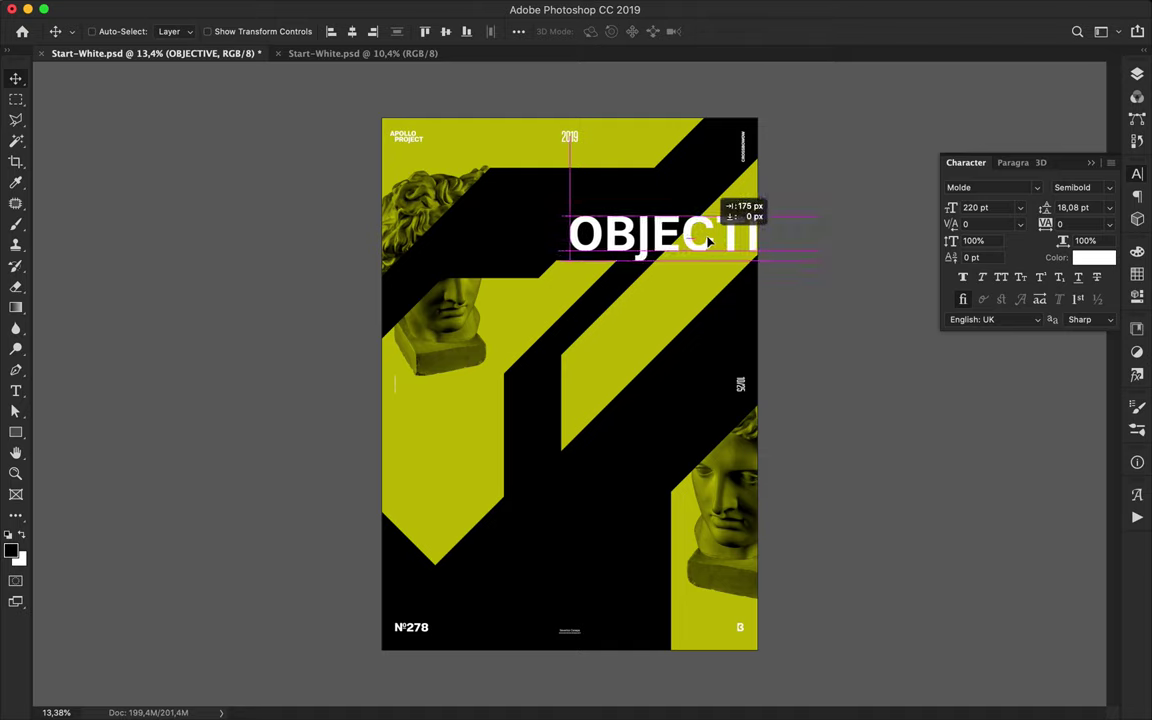
click(1069, 224)
text(100)
key(Return)
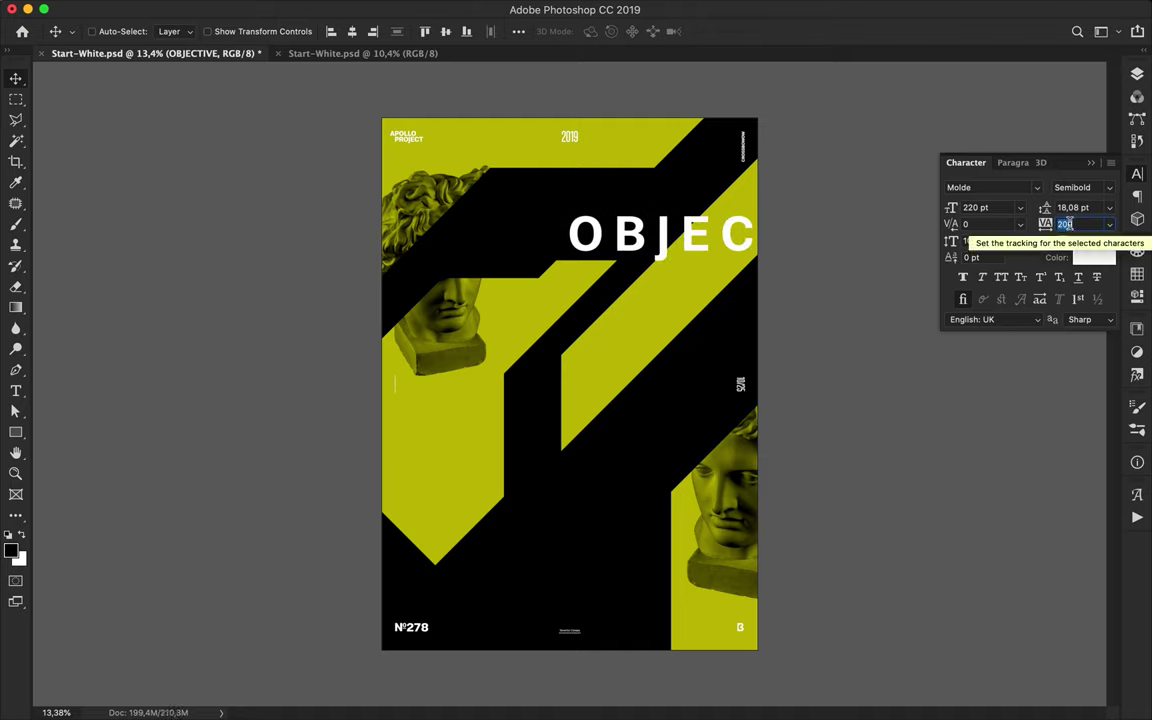
key(Return)
key(Return)
key(Return)
key(Return)
- Duplicate OBJECTIVE lower, slide it left past the edge, and place another copy below
mouse_move(727, 254)
mouse_down()
mouse_move(640, 345)
mouse_move(407, 313)
mouse_up()
double_click(497, 300)
key(ctrl+Return)
key(v)
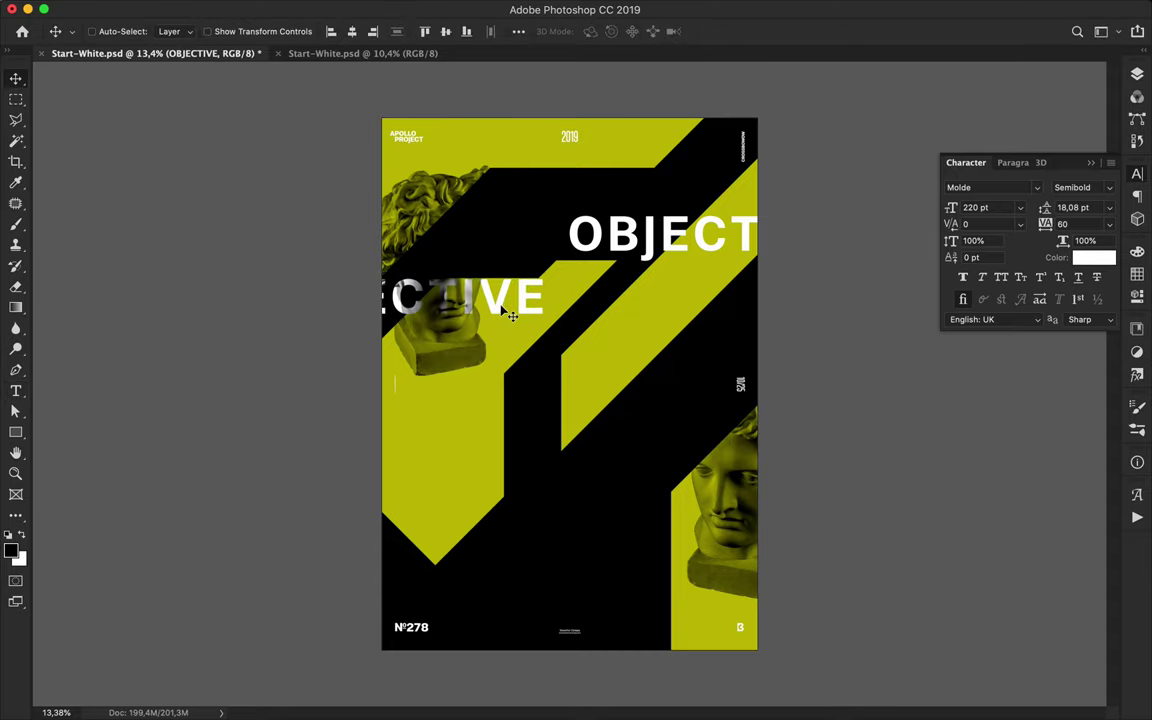
drag(497, 310, 445, 308)
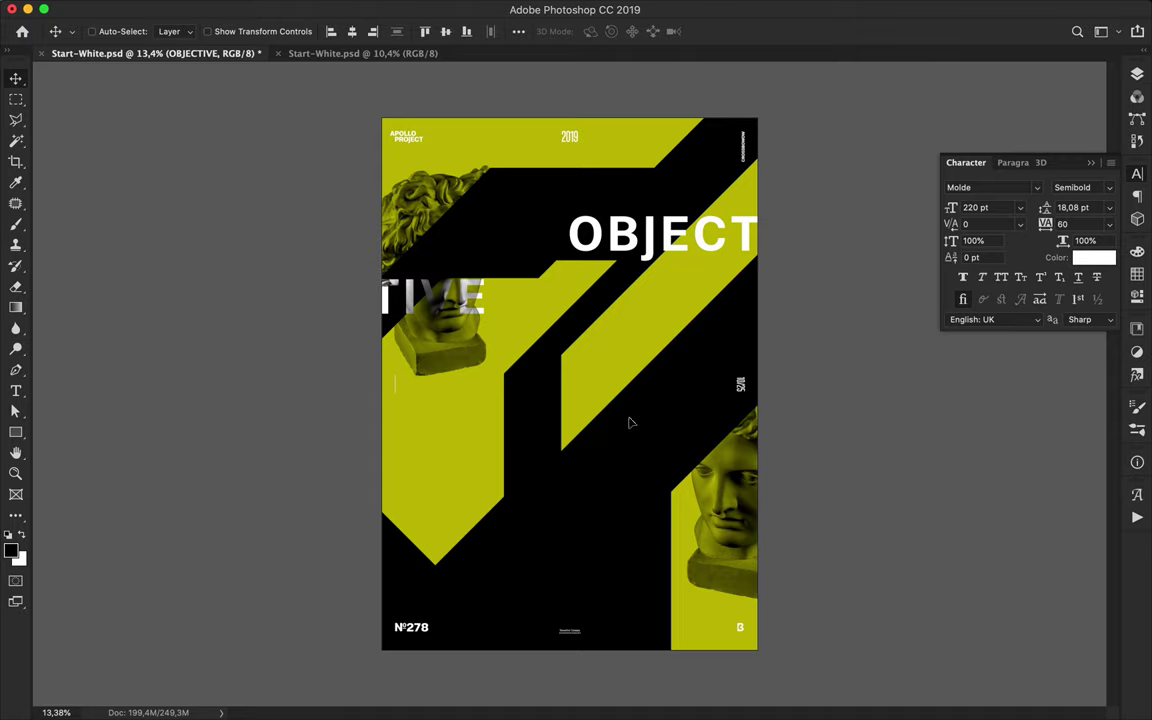
drag(629, 423, 851, 608)
double_click(570, 482)
- Retype the copy as #6 with -20 tracking
text(#6)
key(ctrl+Return)
click(1070, 224)
text(-20)
key(Return)
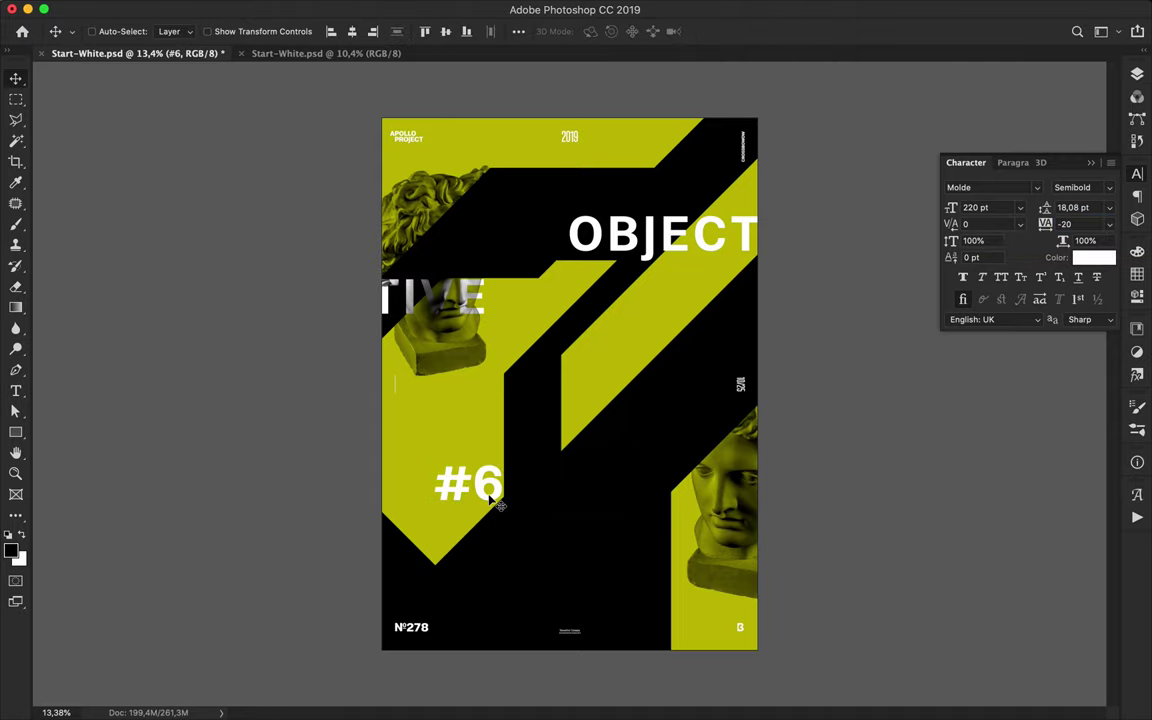
- Stack #6 below Levels 1 copy over the lower-right statue head, then duplicate it to lower centre
drag(497, 505, 758, 468)
key(ctrl+z)
click(1137, 74)
drag(967, 212, 1033, 335)
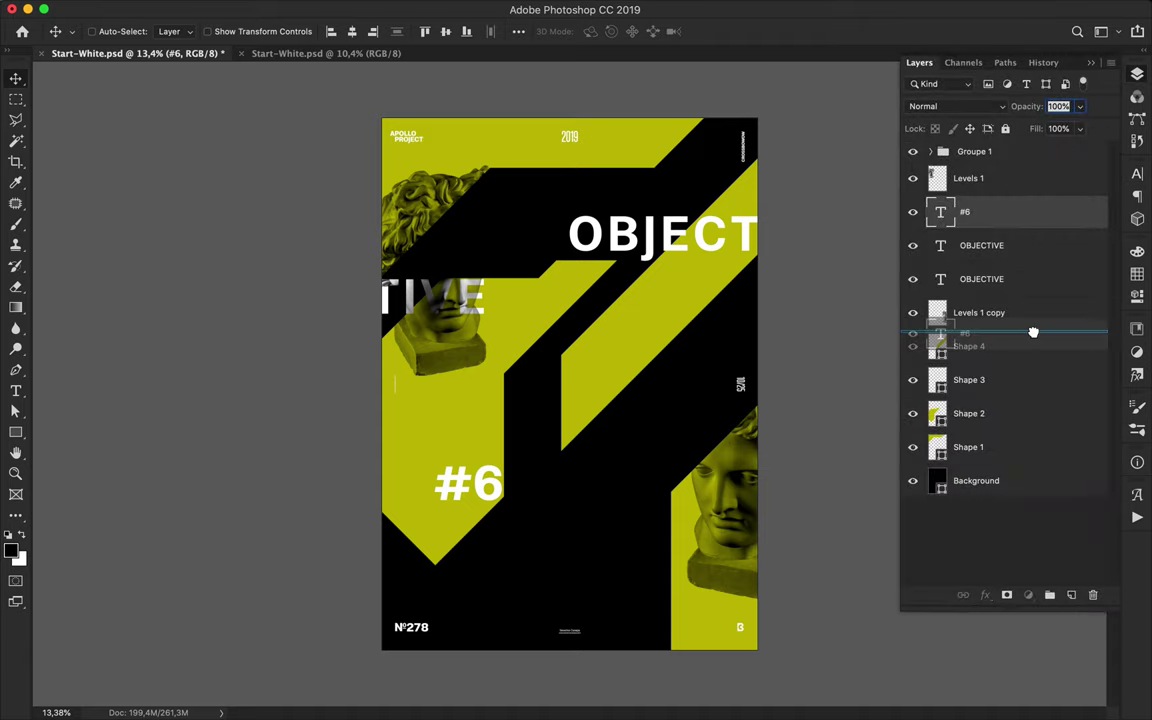
drag(455, 495, 707, 497)
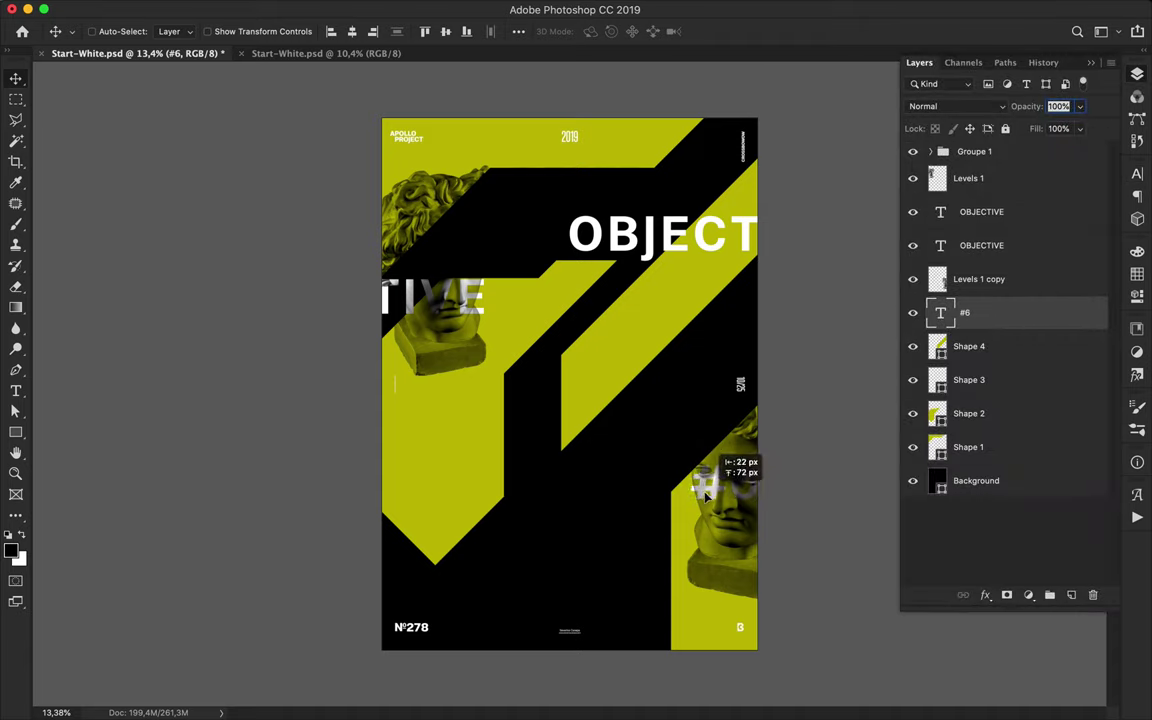
mouse_move(706, 493)
mouse_down()
mouse_move(698, 478)
mouse_move(697, 495)
mouse_up()
drag(672, 250, 484, 266)
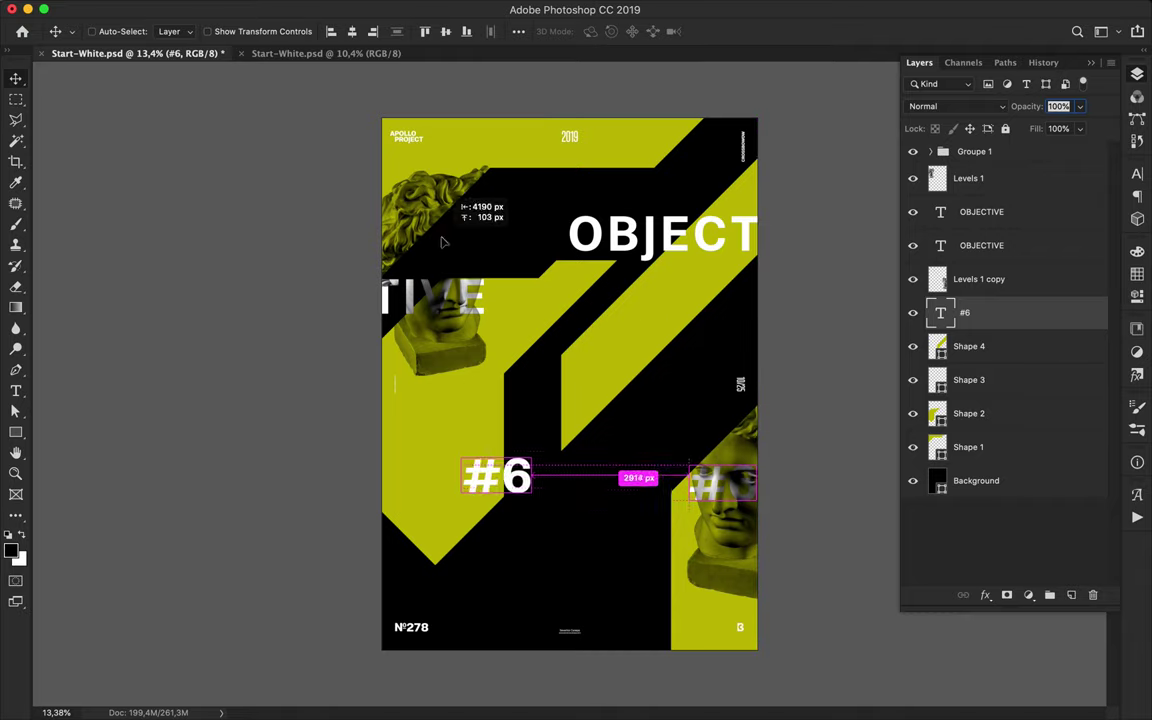
double_click(530, 500)
- Retype the copy as APOLLO at 51 pt with 780 tracking
text(APOLLO)
key(Escape)
key(v)
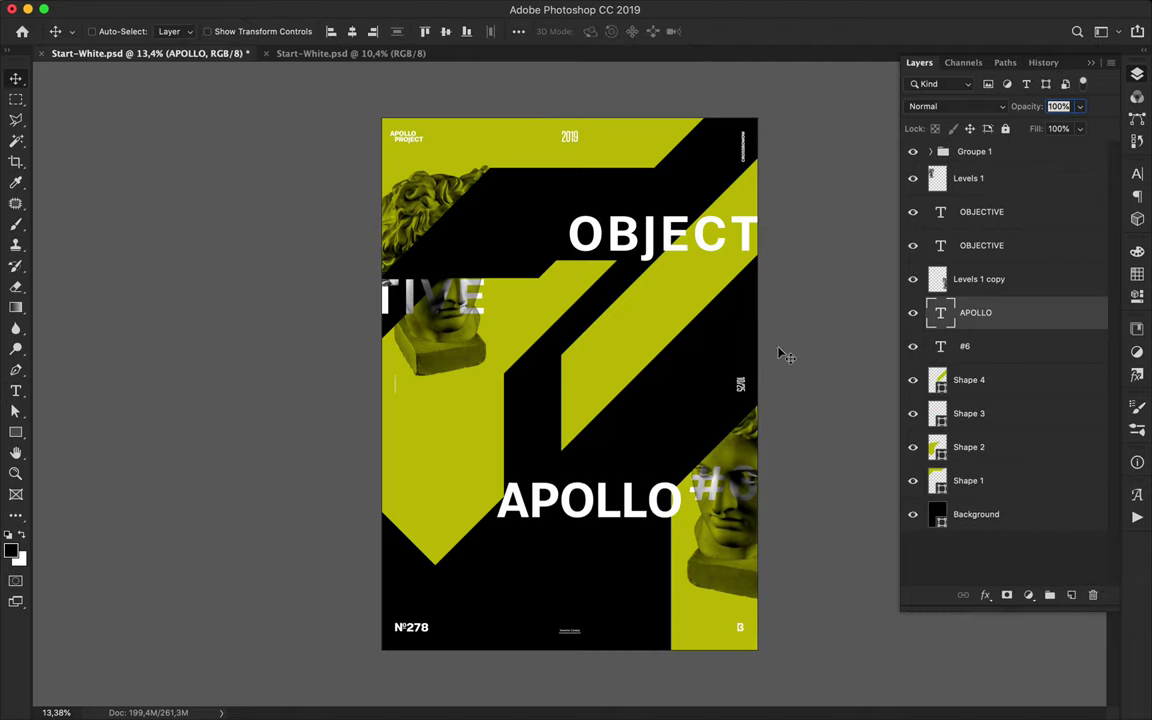
click(1133, 175)
drag(1015, 208, 1009, 214)
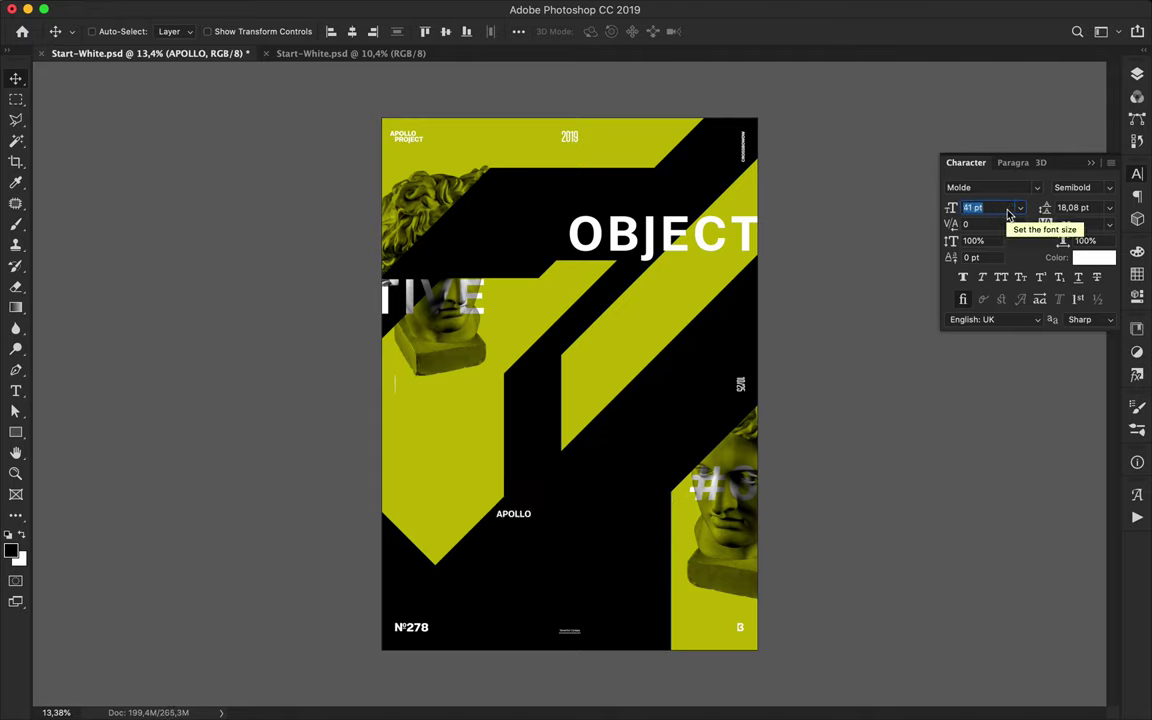
click(1075, 224)
text(780)
key(Return)
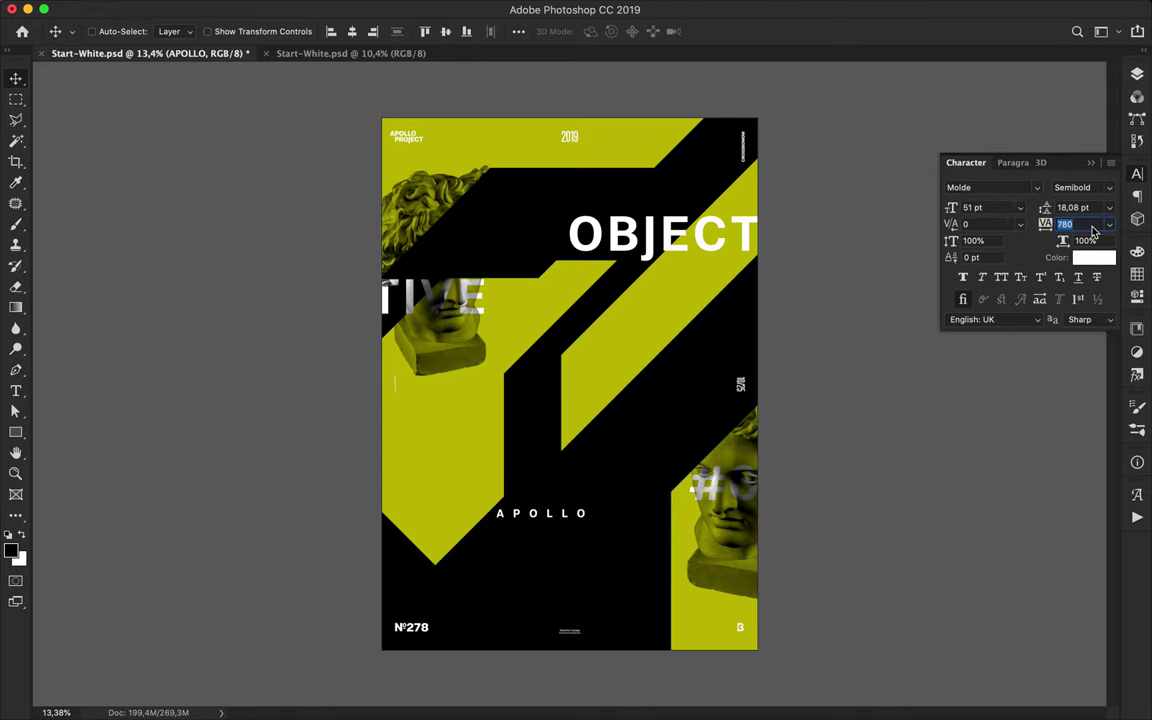
- Bring the APOLLO layer to the top of the stack and place it above OBJECT
drag(559, 512, 573, 184)
key(super+z)
click(1137, 73)
drag(1039, 327, 1116, 162)
mouse_move(473, 548)
mouse_down()
mouse_move(556, 184)
mouse_move(633, 503)
mouse_up()
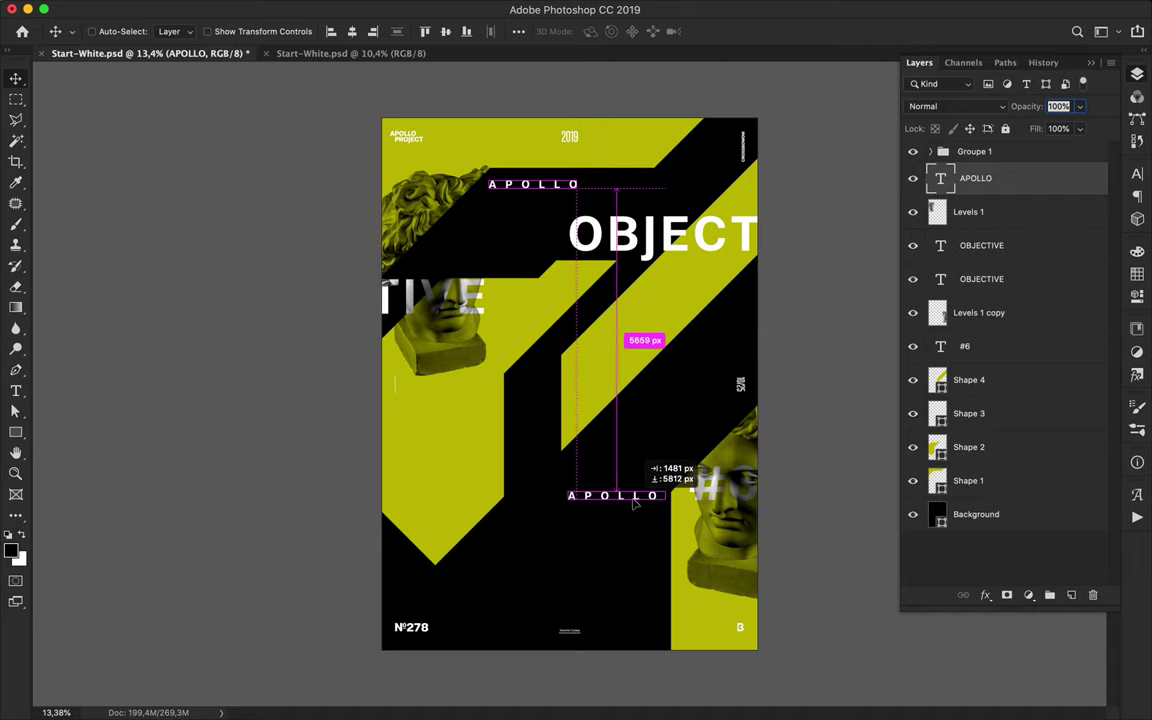
double_click(633, 495)
- Finish the 365° label, nudge it right, and add a vertically rotated 365° copy
text(365)
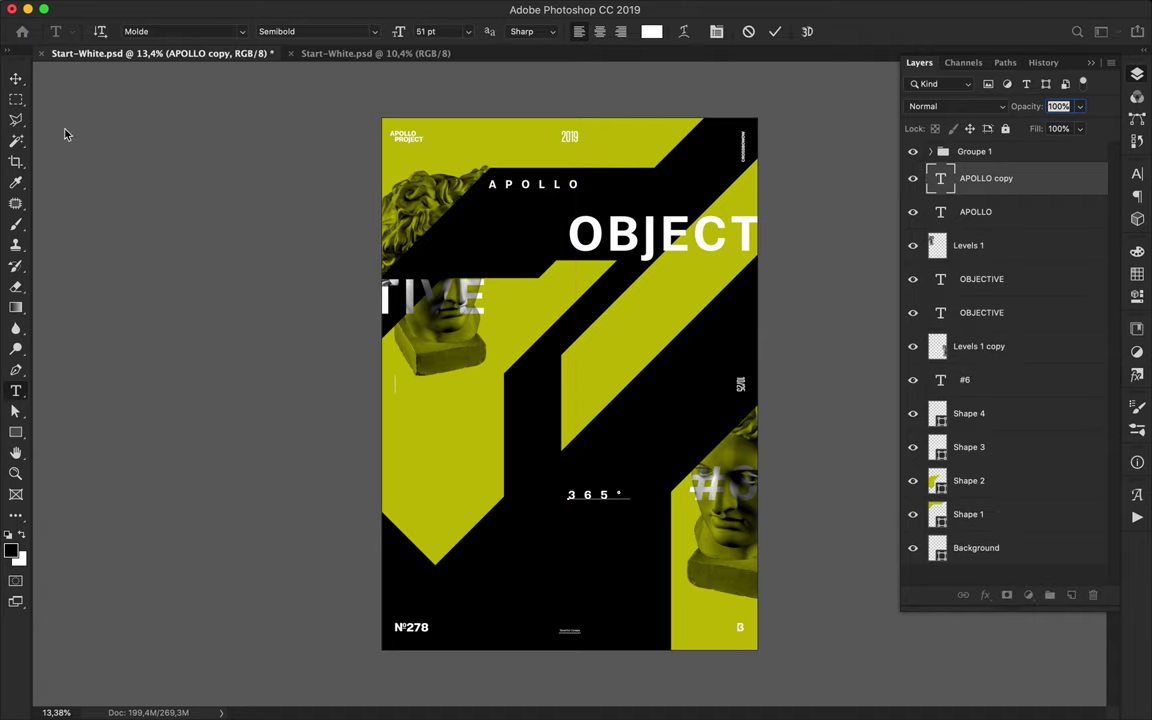
click(15, 78)
drag(611, 510, 648, 512)
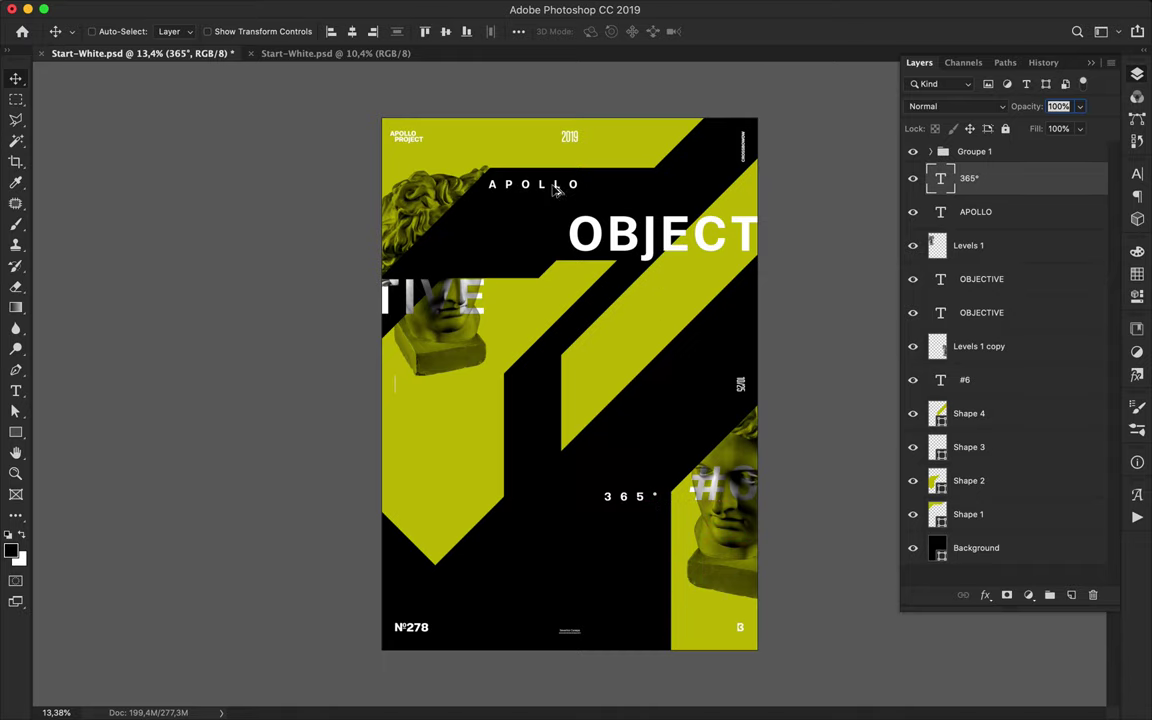
alt+drag(567, 465, 567, 495)
key(ctrl+t)
mouse_move(658, 548)
mouse_down()
mouse_move(642, 524)
mouse_move(655, 505)
mouse_move(680, 520)
mouse_up()
key(Return)
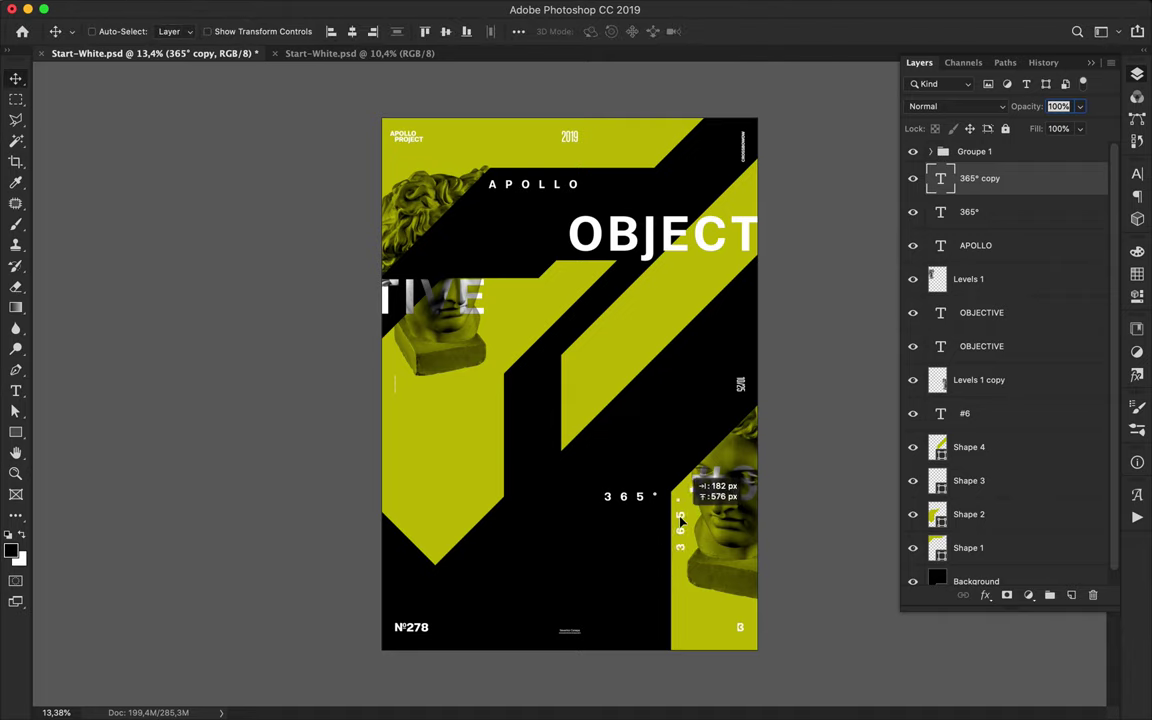
- Duplicate the vertical 365° up-left, rotate it, and retype it as a vertical APOLLO
key(t)
click(588, 31)
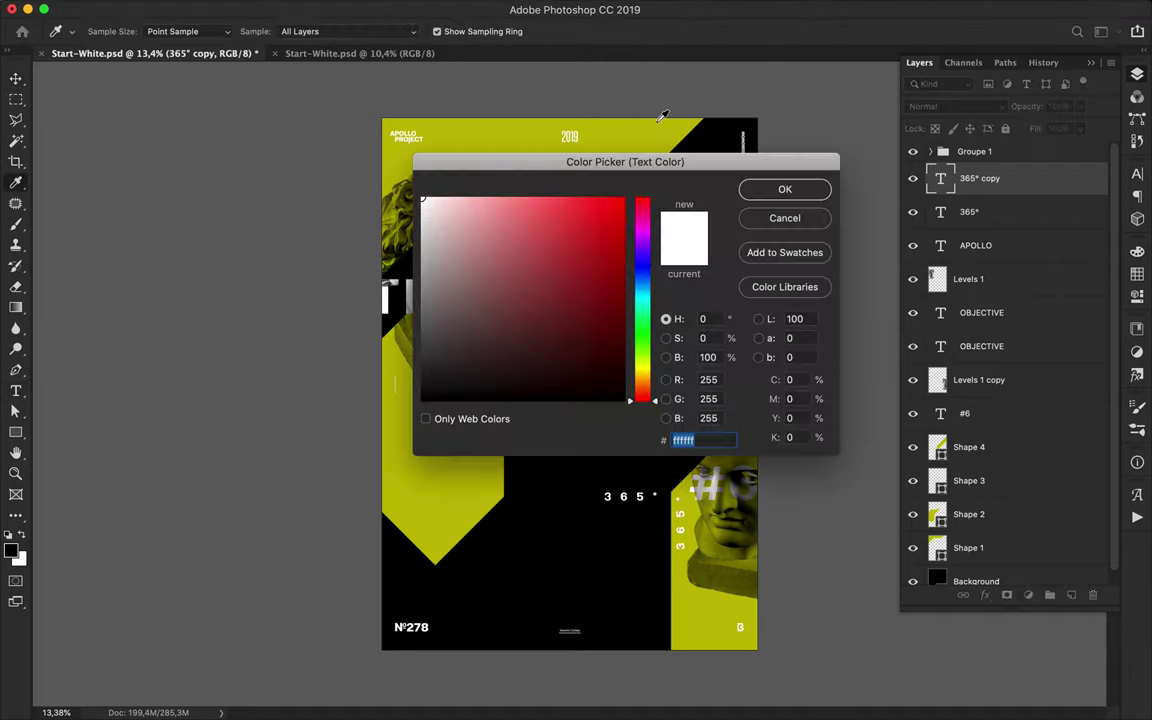
key(Return)
key(v)
alt+drag(680, 520, 512, 337)
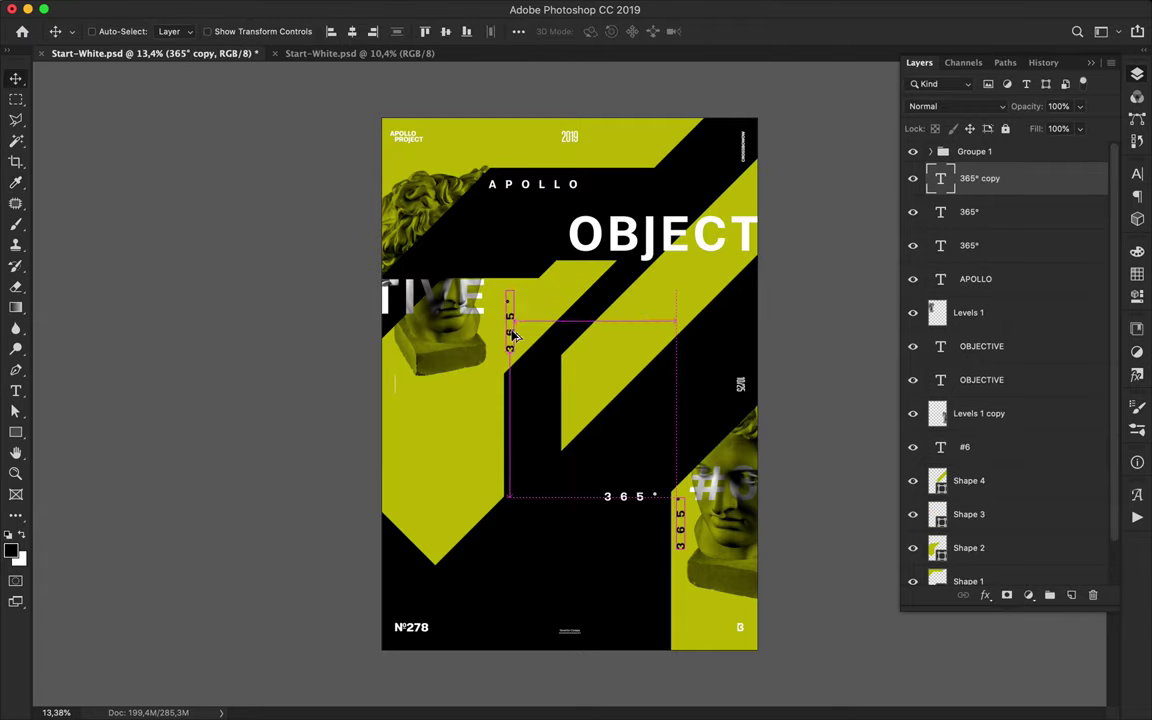
key(ctrl+t)
drag(525, 211, 558, 467)
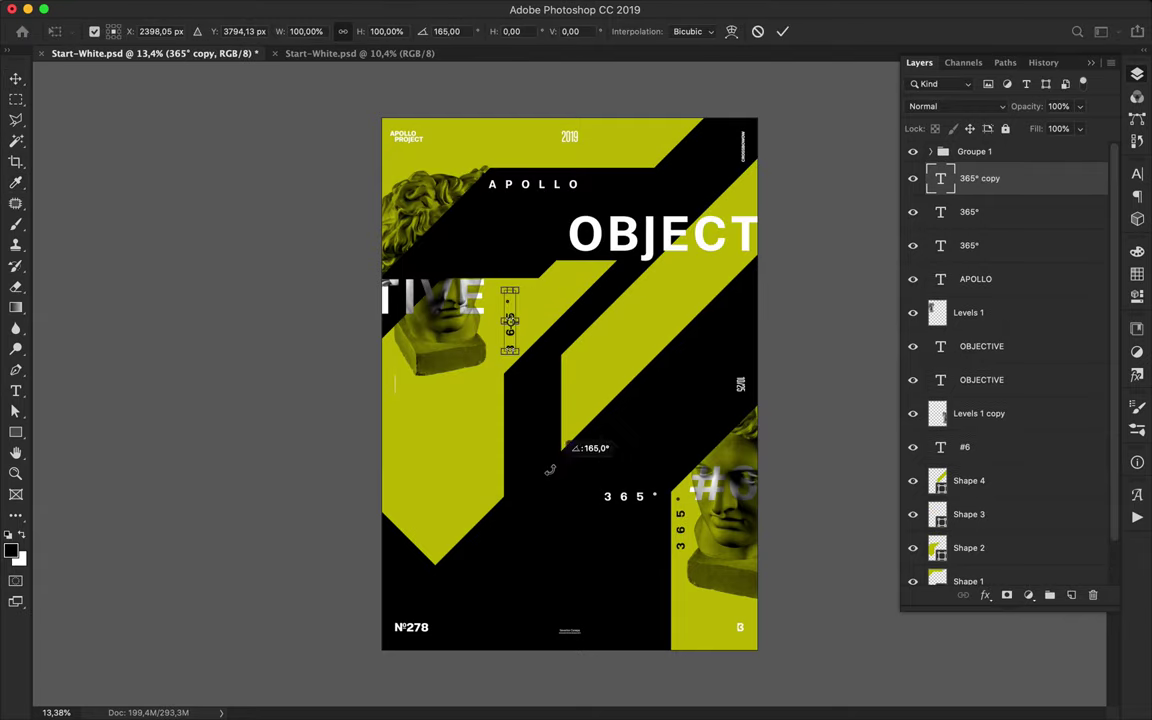
key(Return)
double_click(510, 318)
text(APO)
key(ctrl+Return)
key(v)
- Settle the vertical APOLLO mid-poster and nudge the top APOLLO slightly up
drag(509, 308, 490, 404)
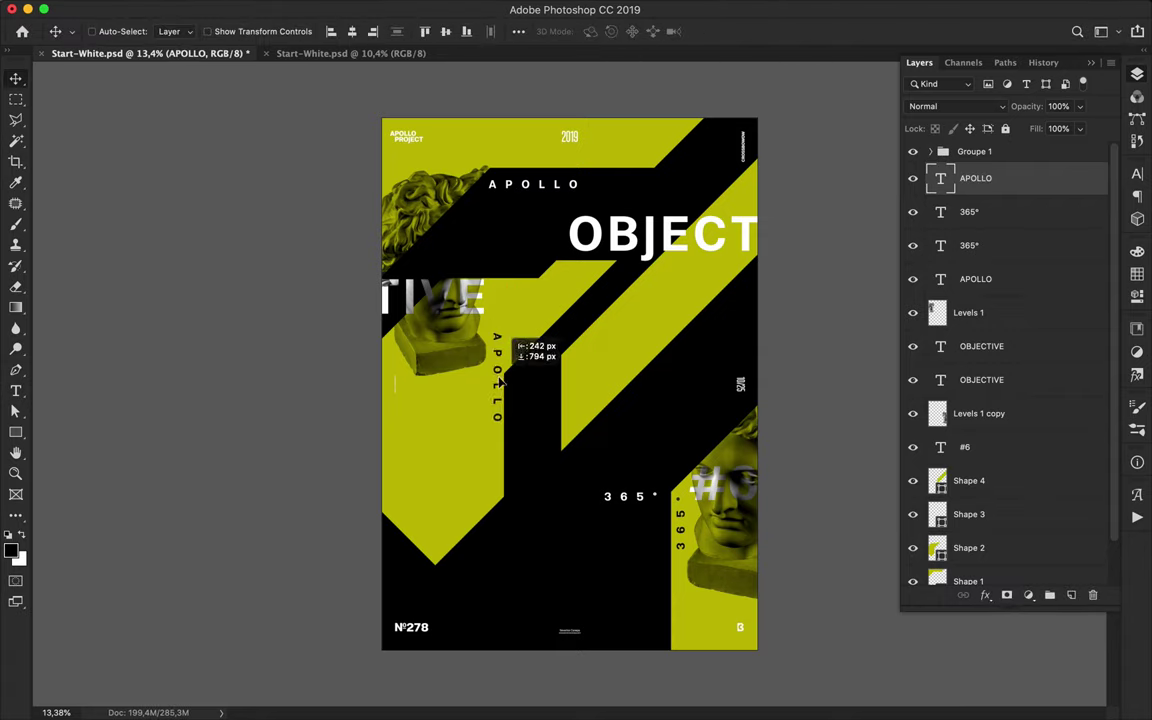
drag(490, 404, 497, 422)
ctrl+click(484, 177)
drag(484, 177, 486, 170)
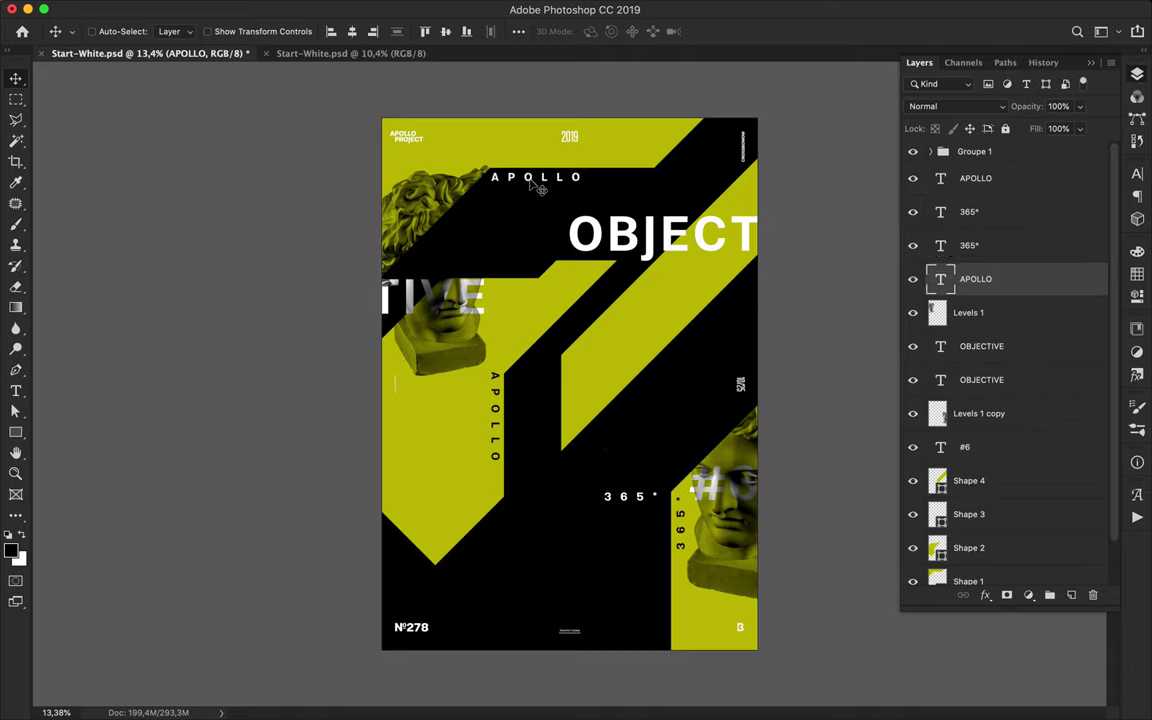
- Fine-tune the 365° and vertical APOLLO positions, then duplicate the top APOLLO just above it
ctrl+click(640, 507)
drag(640, 507, 646, 508)
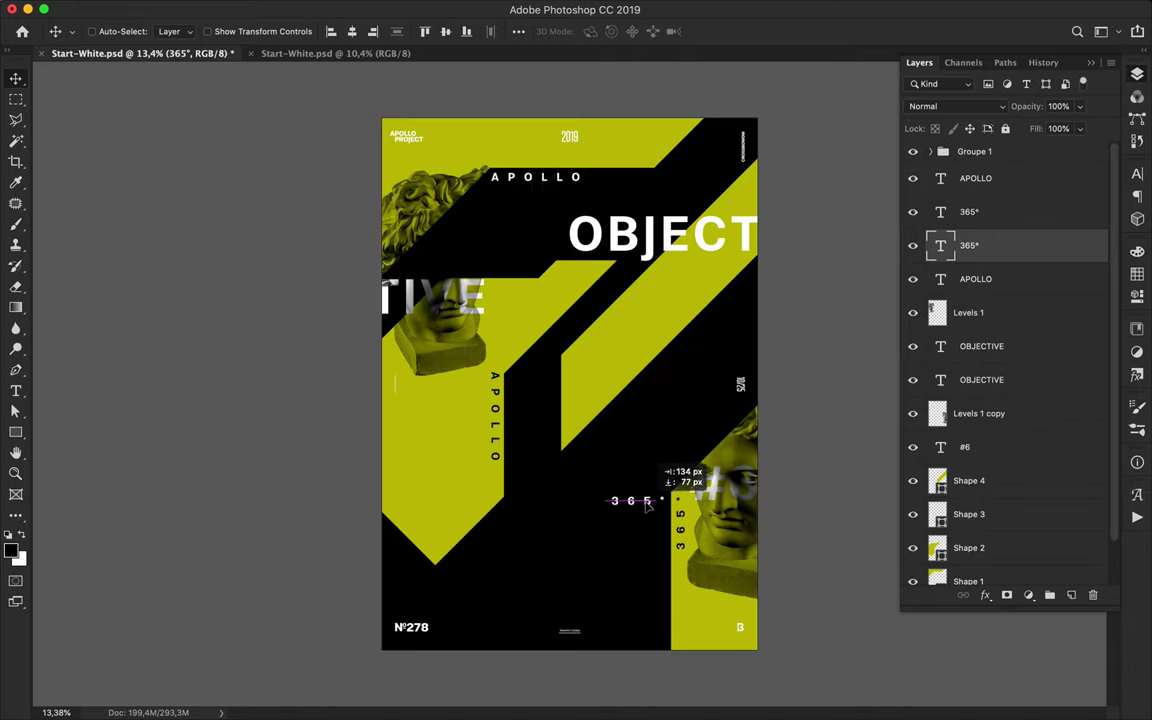
ctrl+click(493, 458)
drag(493, 458, 494, 467)
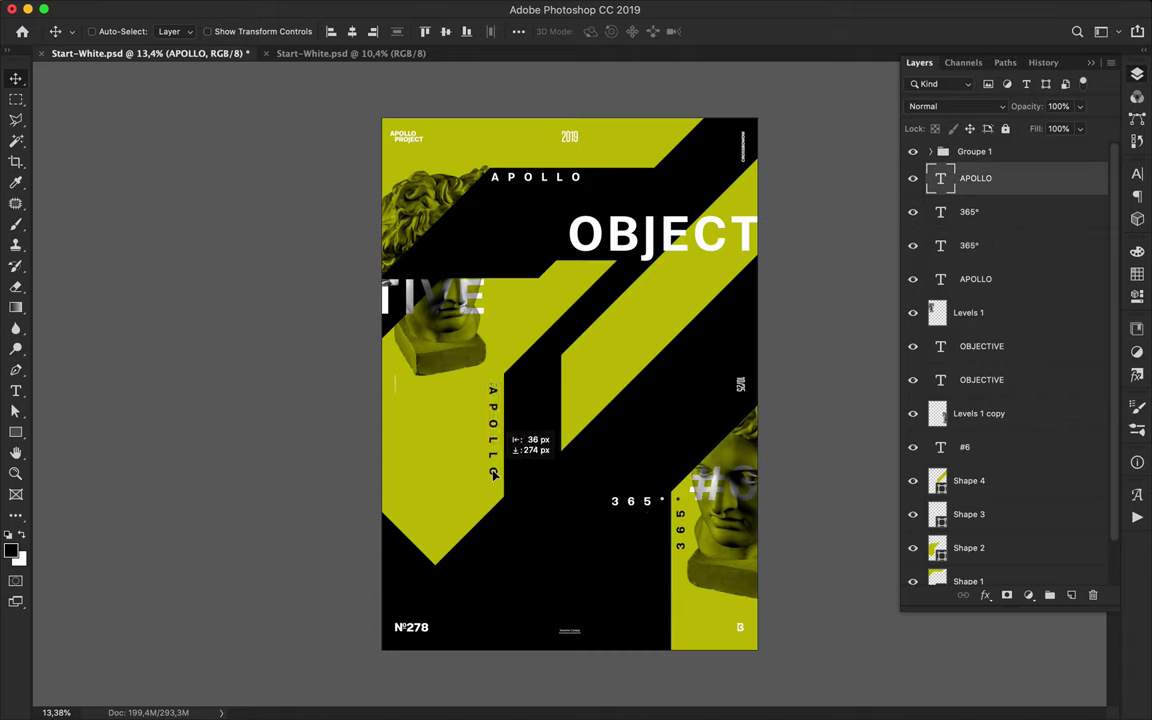
drag(494, 467, 493, 472)
ctrl+click(543, 183)
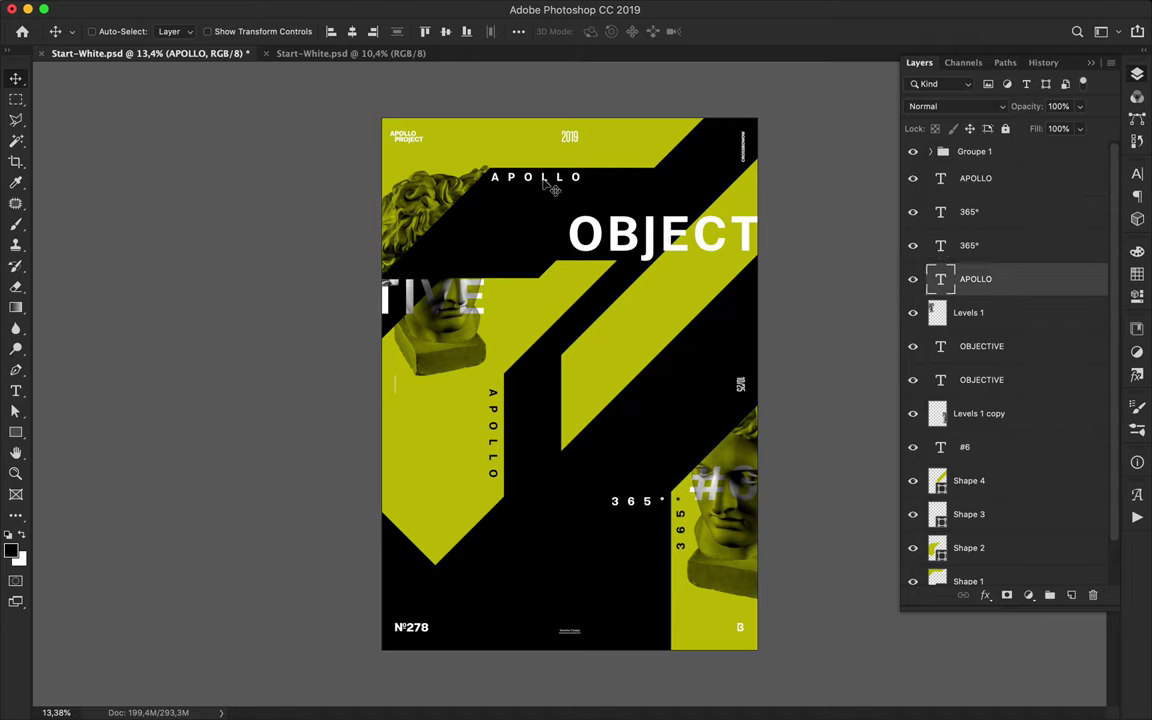
drag(546, 181, 546, 164)
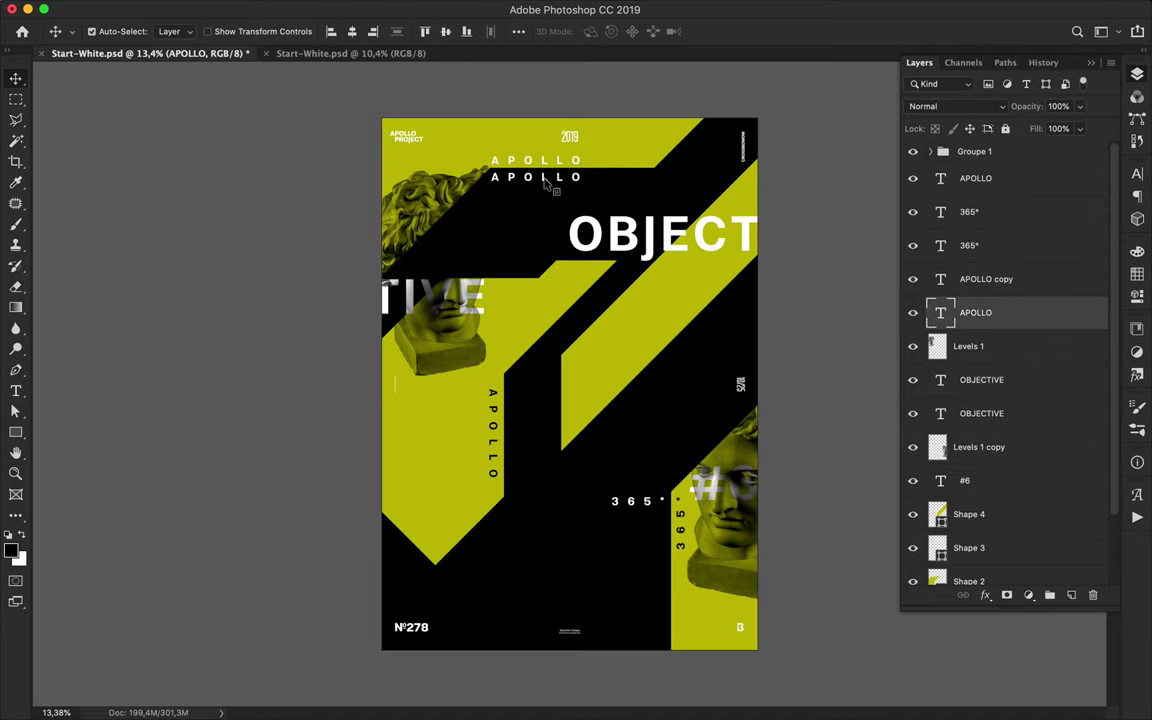
- Give the APOLLO copy the poster's yellow-green text colour
key(t)
click(651, 31)
click(1137, 273)
click(882, 261)
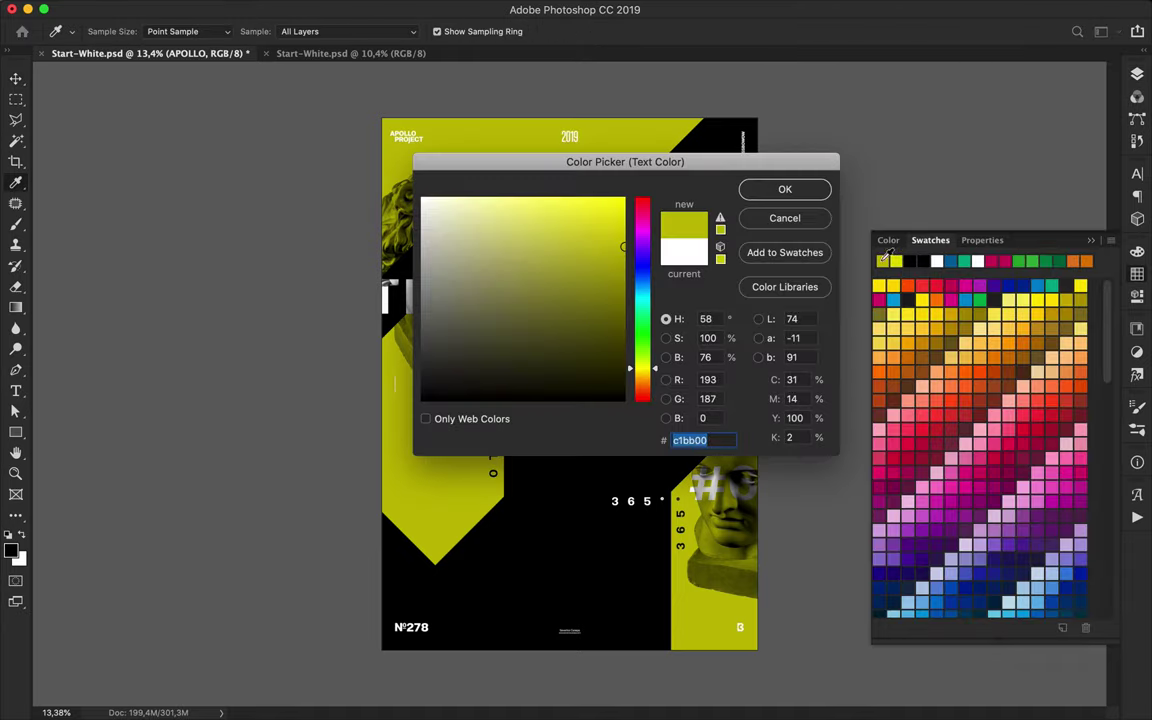
click(784, 188)
- Nudge the yellow APOLLO copy slightly upward
key(v)
scroll(530, 165, up, 2)
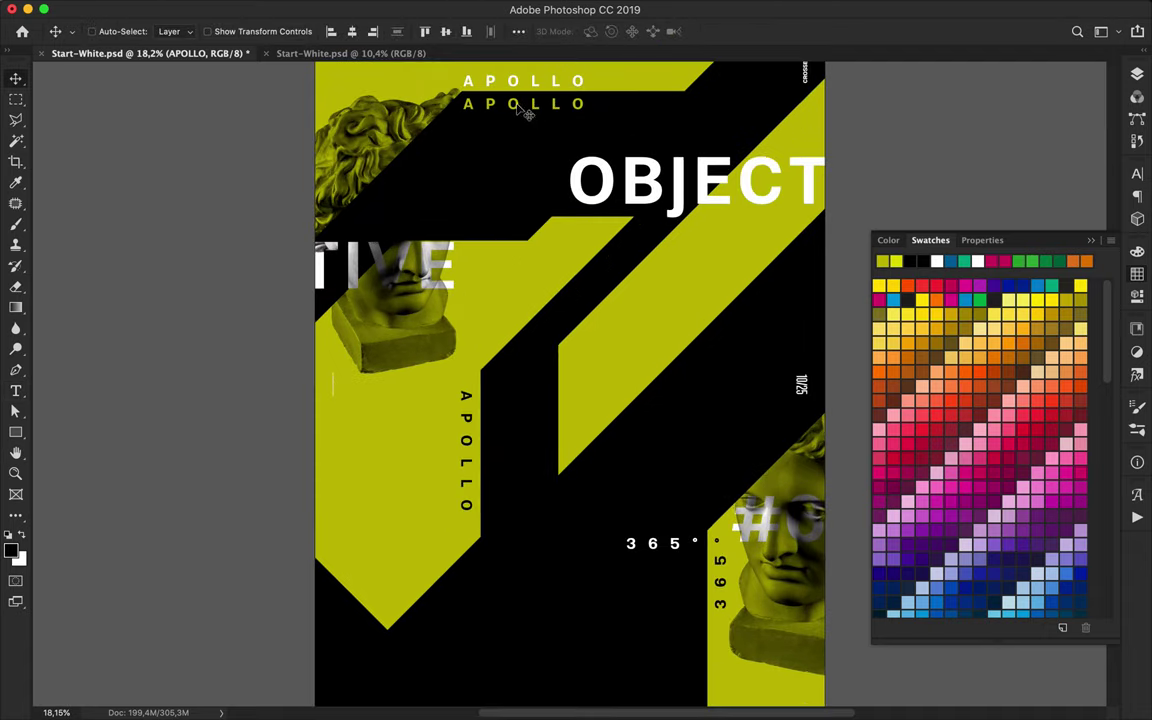
drag(527, 113, 515, 103)
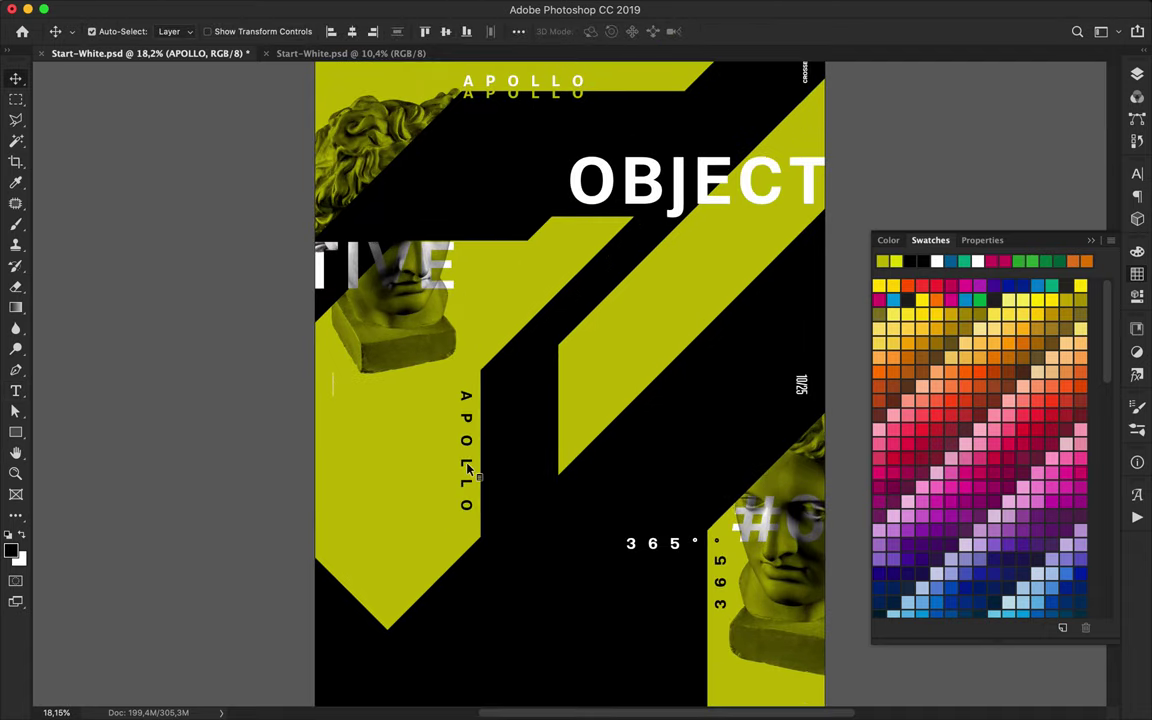
scroll(467, 469, down, 2)
- Rotate the vertical APOLLO to horizontal and place it by the top title
drag(452, 430, 490, 293)
key(ctrl+t)
drag(530, 210, 443, 283)
key(Return)
mouse_move(525, 288)
mouse_down()
mouse_move(518, 140)
mouse_move(608, 548)
mouse_up()
- Retype the new copy's text as the 365° label
double_click(595, 542)
text(365)
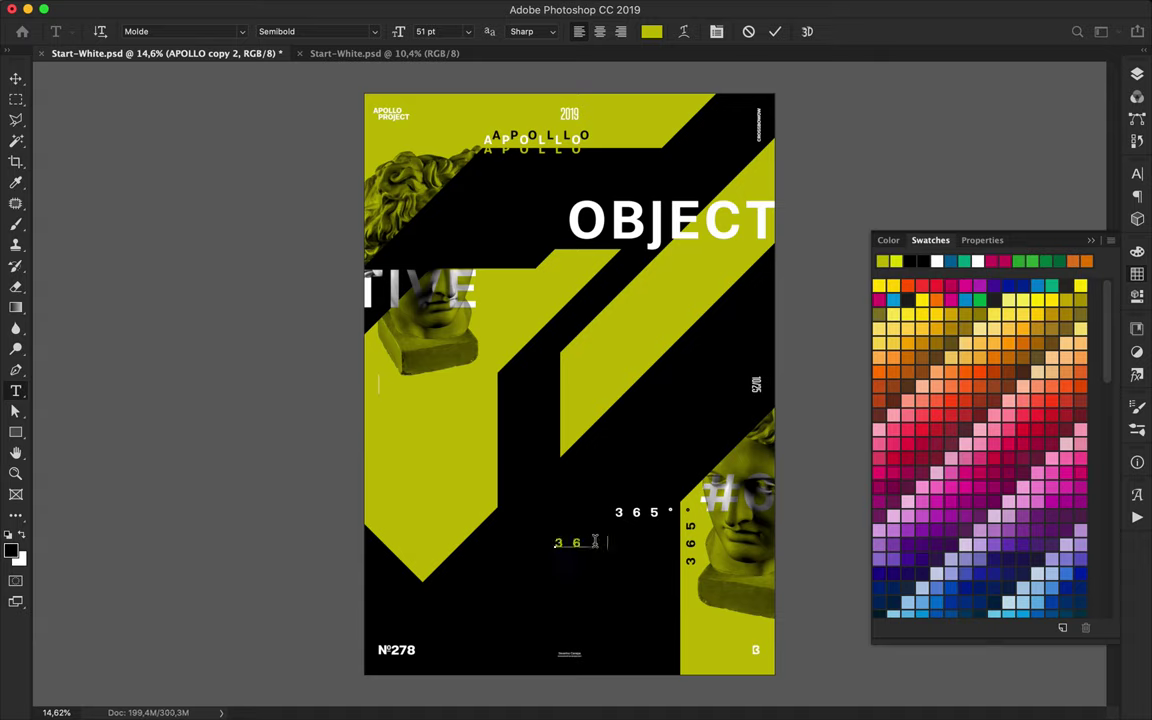
key(ctrl+Return)
key(v)
- Rotate the 365° copy upright and move it to the right
key(ctrl+t)
drag(564, 482, 648, 518)
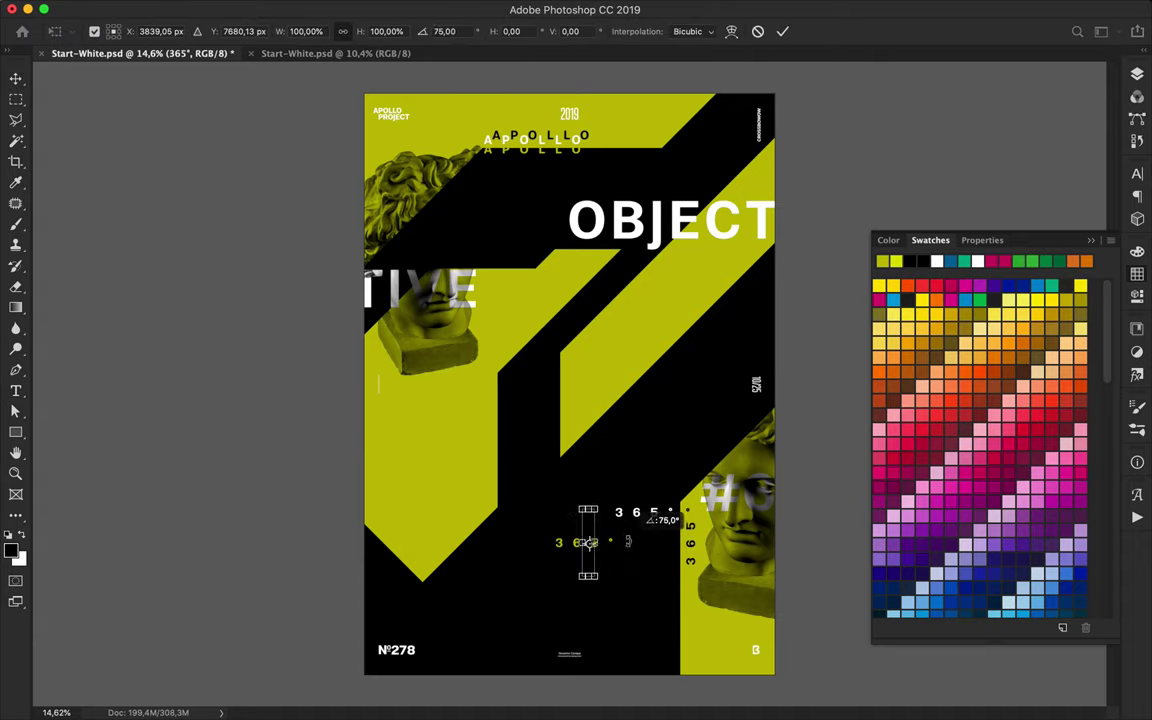
key(Return)
drag(588, 542, 705, 552)
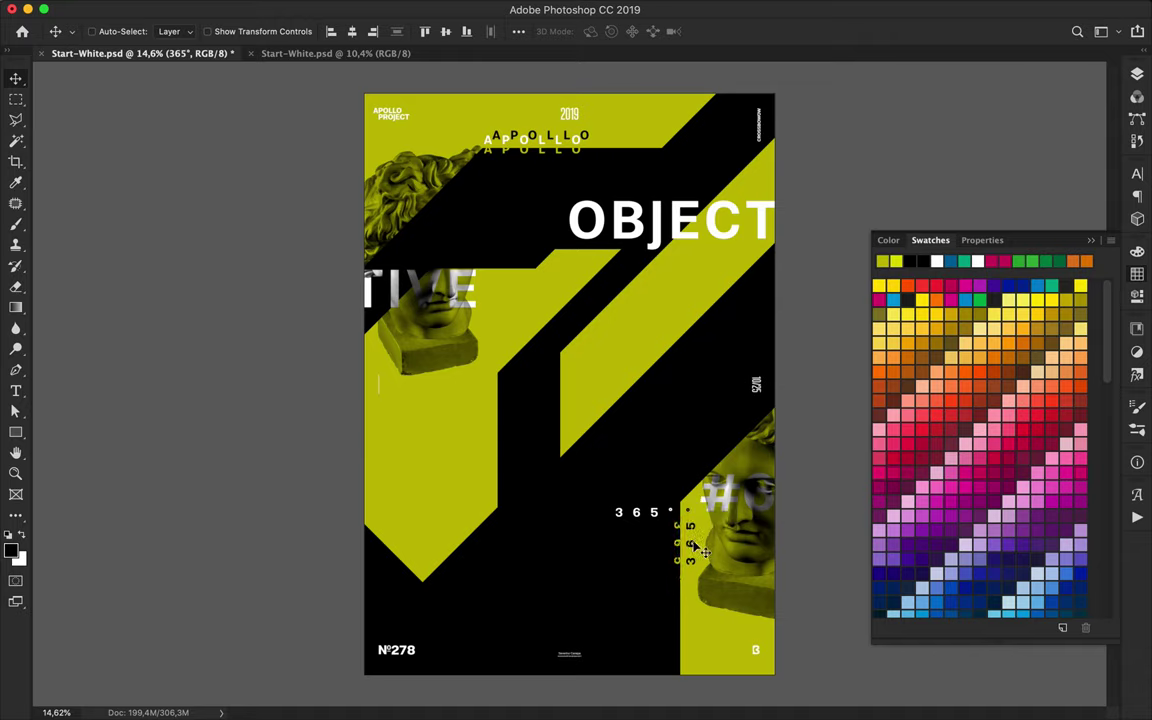
drag(702, 548, 692, 545)
- Turn the 365° text a quarter turn, set it beside the lower statue, and duplicate it
key(ctrl+t)
drag(586, 472, 587, 538)
key(Return)
drag(657, 522, 697, 552)
drag(697, 540, 548, 512)
double_click(549, 508)
- Change the copied text to an asterisk dot with tracking reduced from 780 to 0
text(*)
key(ctrl+Return)
click(1137, 175)
click(1066, 224)
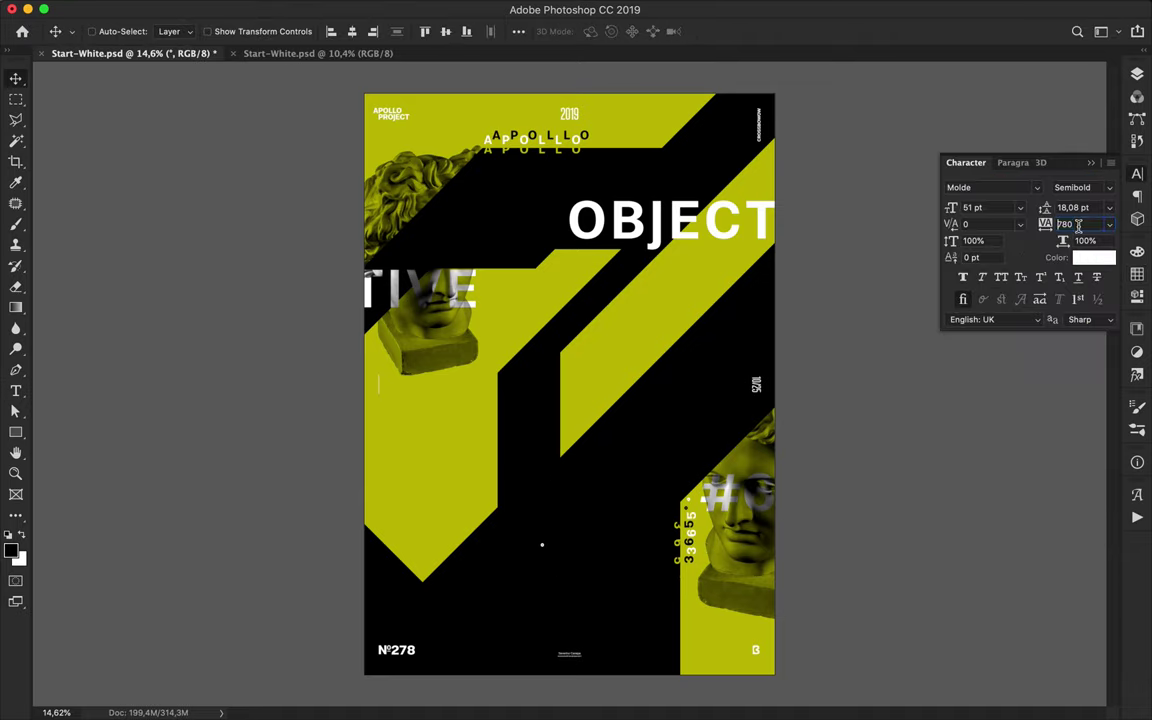
text(0)
key(Return)
key(ctrl+t)
key(ctrl+plus)
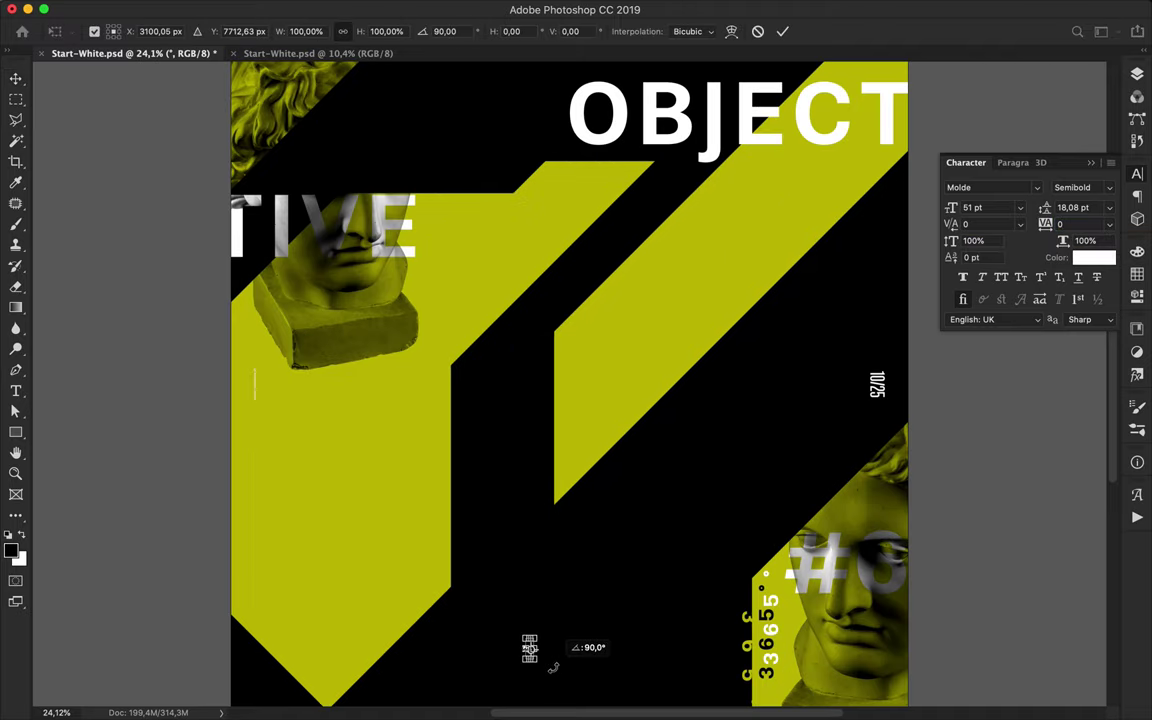
key(Return)
- Alt-drag copies of the dot onto the yellow stripe and around the poster
mouse_move(630, 522)
mouse_down()
mouse_move(526, 264)
mouse_move(504, 293)
mouse_move(532, 318)
mouse_move(538, 282)
mouse_up()
mouse_move(538, 282)
mouse_down()
mouse_move(504, 335)
mouse_move(476, 225)
mouse_move(732, 234)
mouse_move(572, 395)
mouse_up()
drag(572, 395, 300, 536)
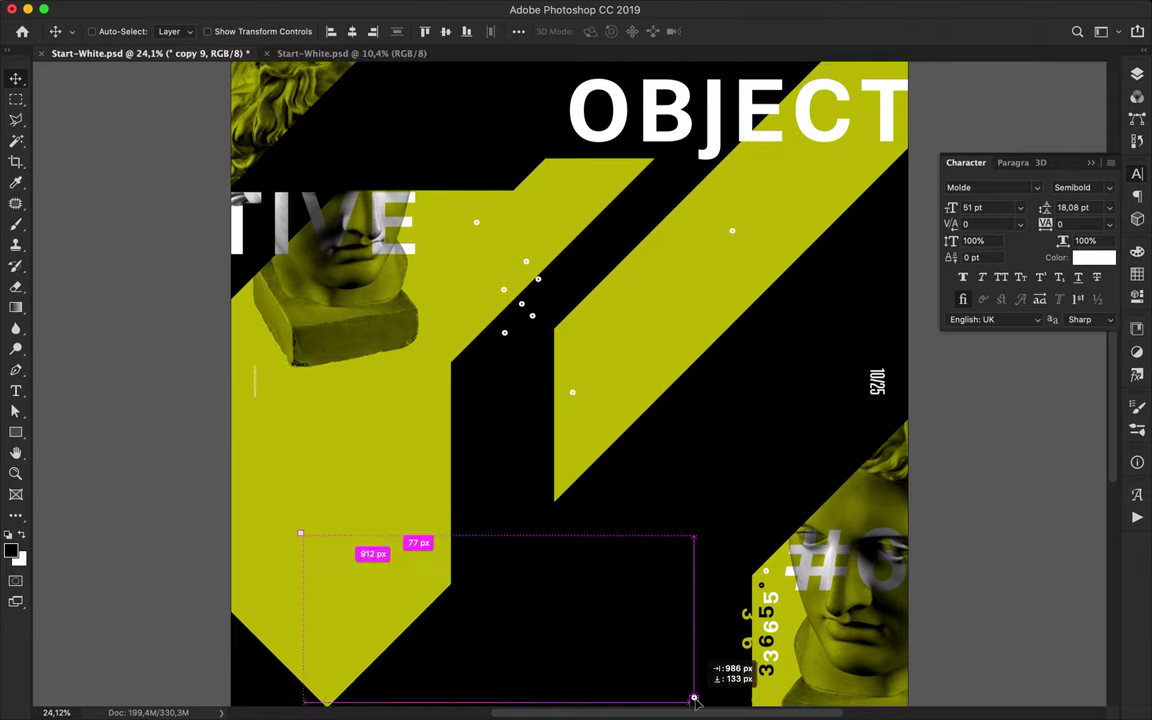
scroll(717, 661, down, 5)
drag(717, 376, 689, 486)
mouse_move(689, 486)
mouse_down()
mouse_move(698, 492)
mouse_move(669, 532)
mouse_move(696, 453)
mouse_move(543, 86)
mouse_move(592, 115)
mouse_move(568, 128)
mouse_move(555, 400)
mouse_move(519, 301)
mouse_move(490, 272)
mouse_move(509, 292)
mouse_move(525, 267)
mouse_move(441, 266)
mouse_move(399, 471)
mouse_move(378, 290)
mouse_up()
- Add more dot copies, clustering them near the poster's centre
mouse_move(444, 468)
mouse_down()
mouse_move(426, 334)
mouse_move(594, 135)
mouse_move(503, 446)
mouse_move(471, 422)
mouse_move(516, 397)
mouse_up()
mouse_move(466, 472)
mouse_down()
mouse_move(438, 482)
mouse_move(459, 466)
mouse_move(444, 463)
mouse_move(372, 517)
mouse_move(468, 490)
mouse_move(450, 476)
mouse_move(470, 440)
mouse_move(420, 420)
mouse_move(488, 478)
mouse_move(426, 488)
mouse_move(427, 525)
mouse_move(394, 567)
mouse_move(436, 574)
mouse_move(302, 665)
mouse_move(512, 470)
mouse_move(524, 477)
mouse_move(503, 477)
mouse_move(500, 448)
mouse_move(522, 470)
mouse_move(512, 487)
mouse_move(514, 476)
mouse_move(586, 522)
mouse_up()
scroll(455, 470, up, 3)
mouse_move(540, 581)
mouse_down()
mouse_move(514, 476)
mouse_move(540, 468)
mouse_move(560, 483)
mouse_move(679, 484)
mouse_move(624, 433)
mouse_move(544, 408)
mouse_move(490, 455)
mouse_move(460, 440)
mouse_move(432, 384)
mouse_up()
drag(460, 465, 480, 460)
scroll(550, 484, down, 6)
scroll(550, 484, up, 1)
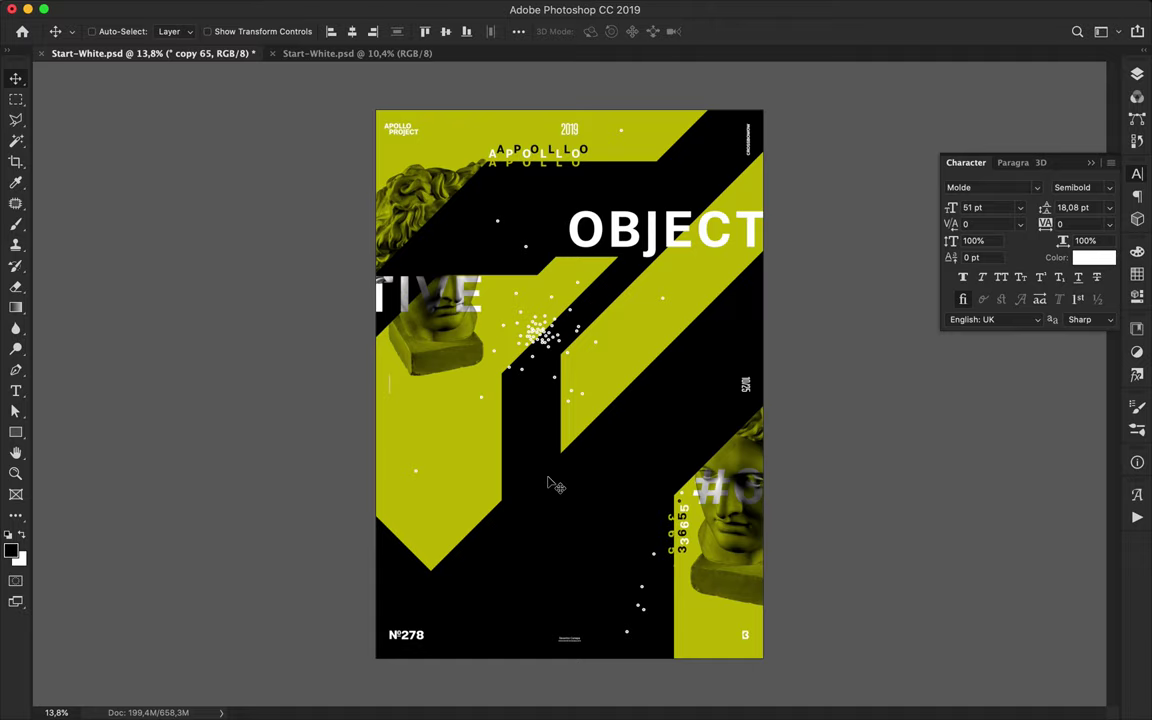
- Draw a thin vertical bar shape on the right side with the Pen tool
key(p)
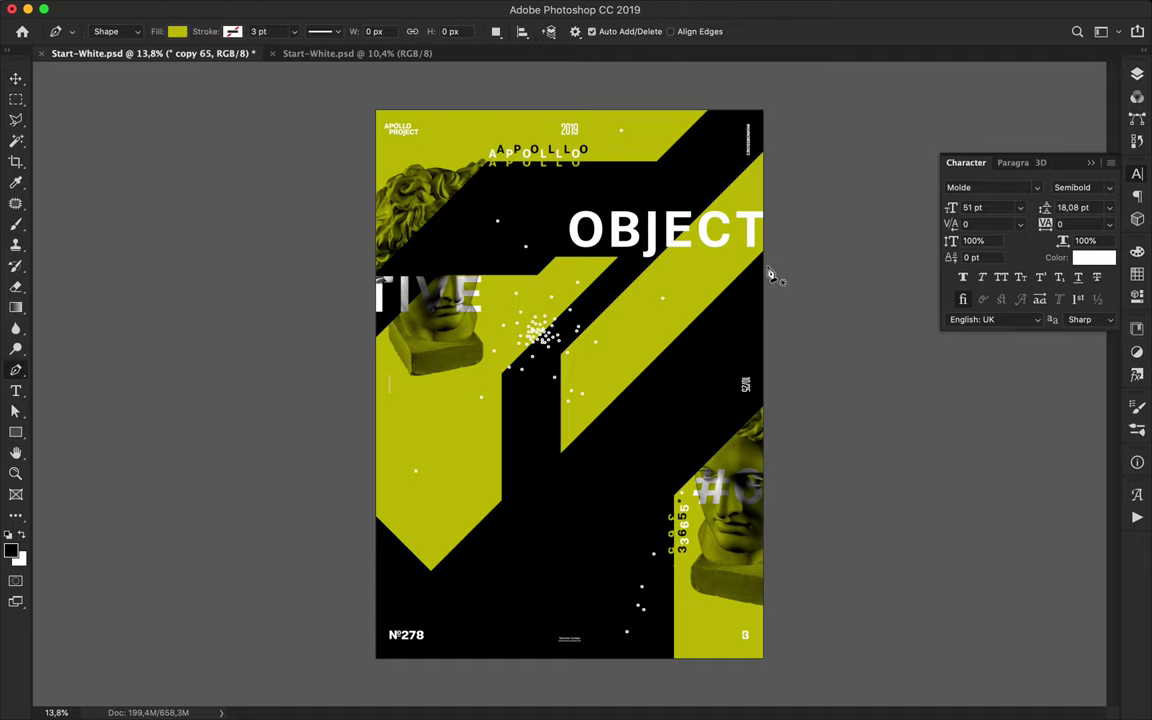
click(701, 296)
click(701, 470)
click(701, 296)
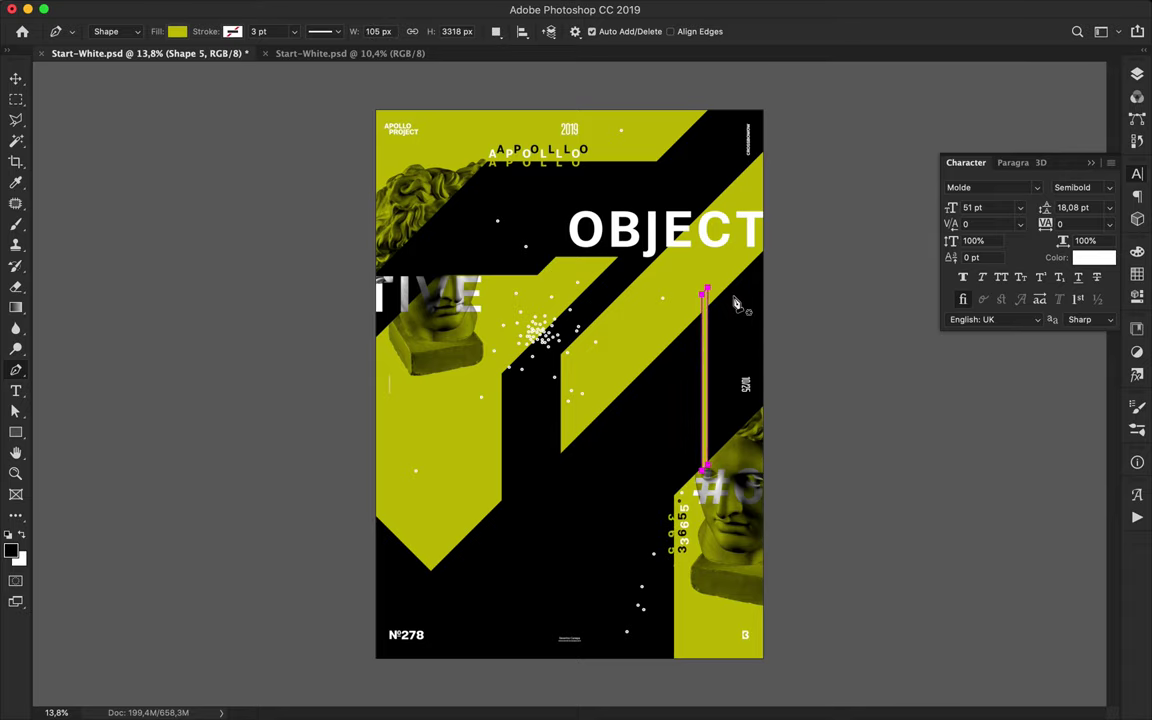
key(a)
- Fill the vertical bar white and rasterize its layer
click(238, 31)
click(208, 115)
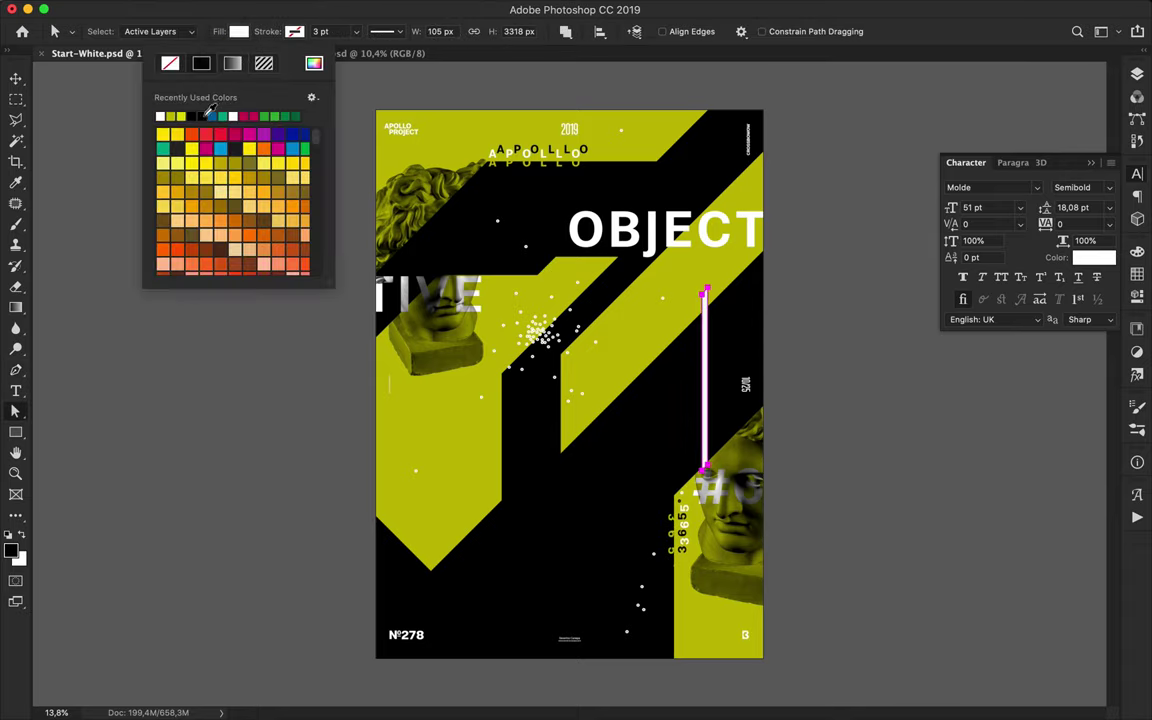
click(1137, 73)
right_click(1010, 244)
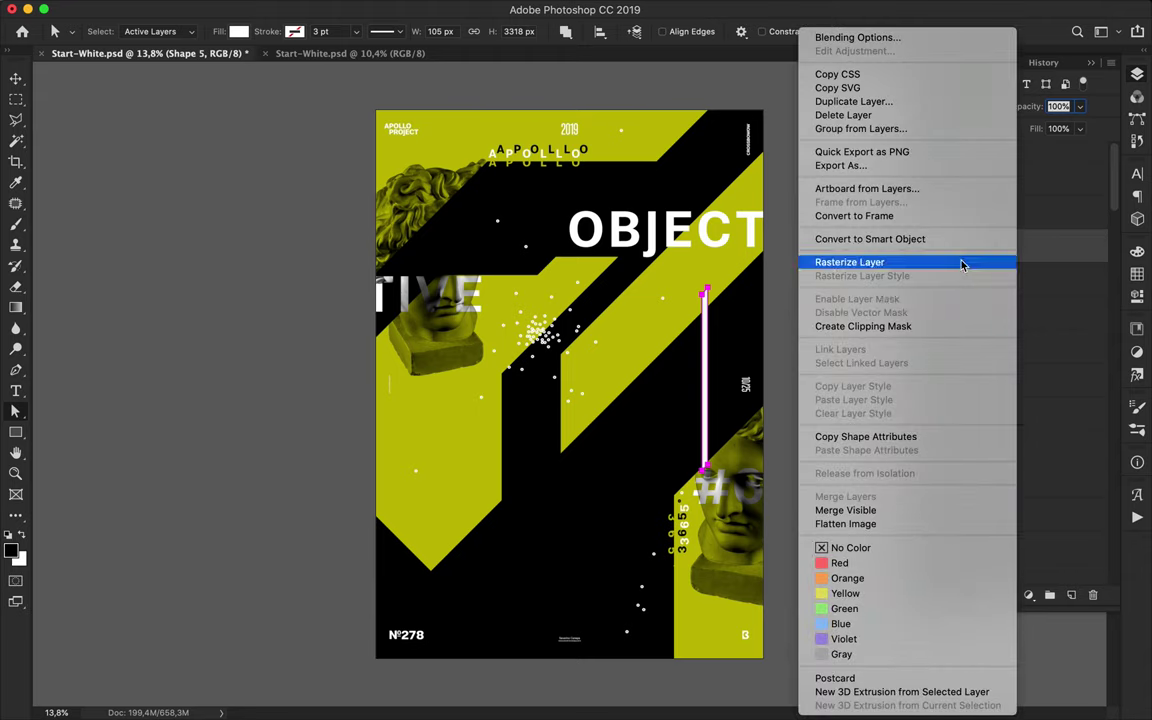
click(889, 268)
- Draw a white-filled parallelogram on the poster's left edge
key(l)
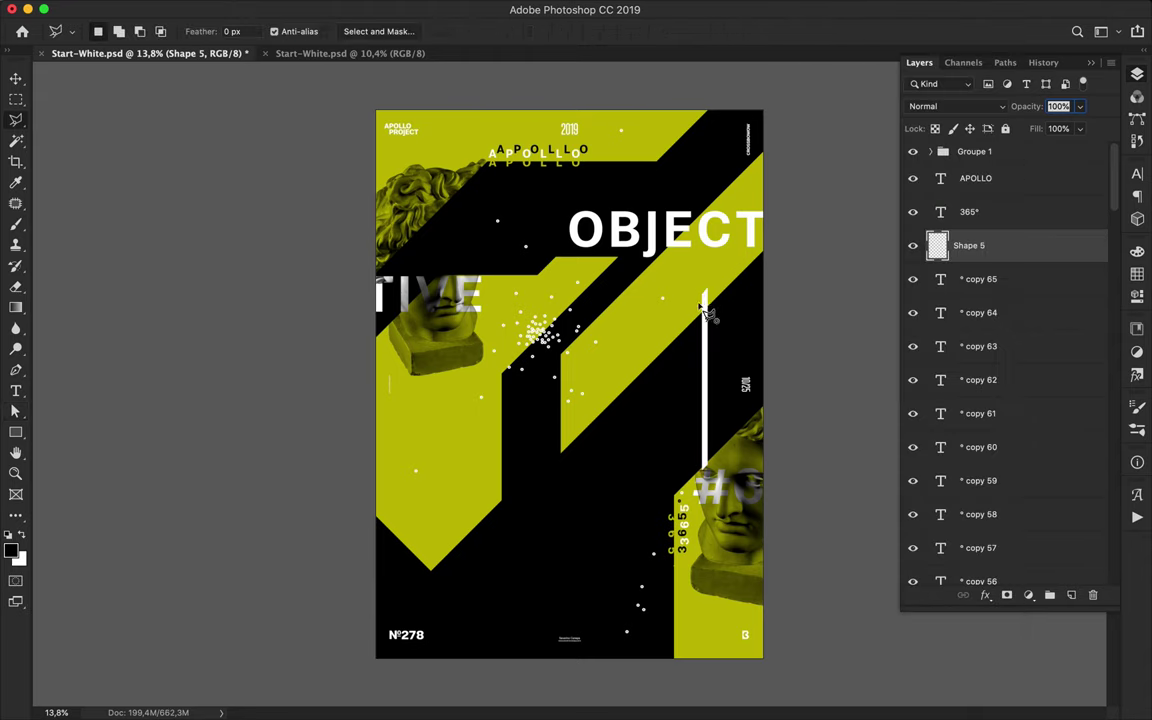
key(v)
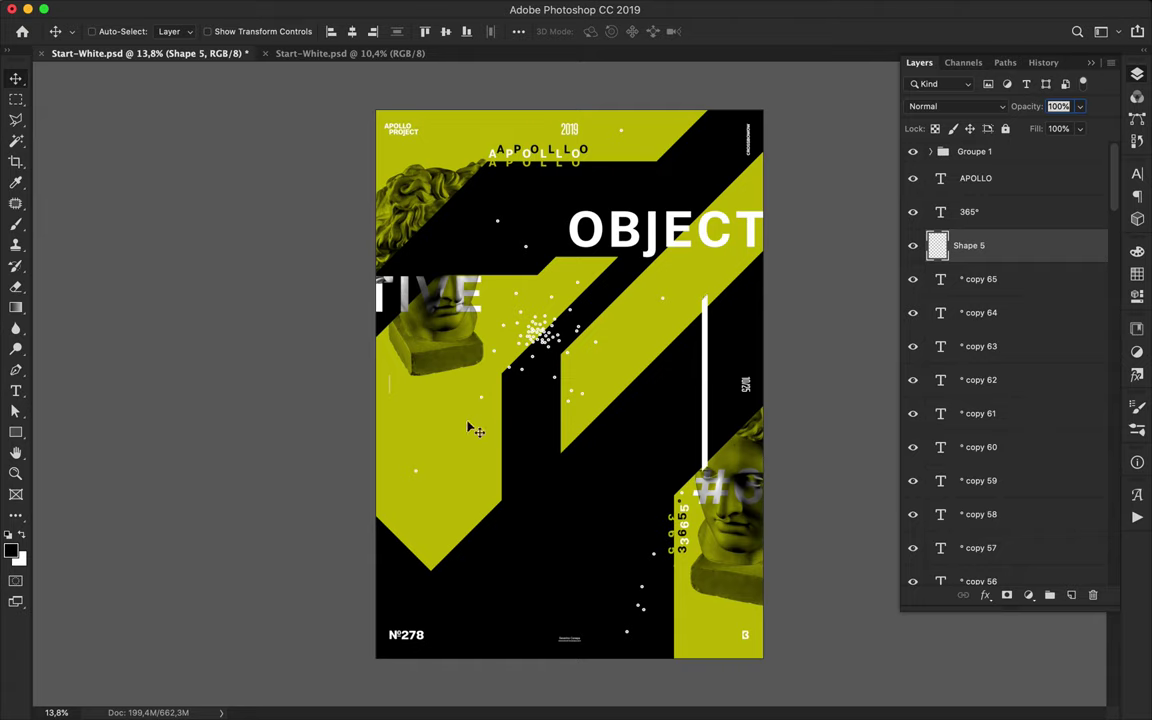
key(p)
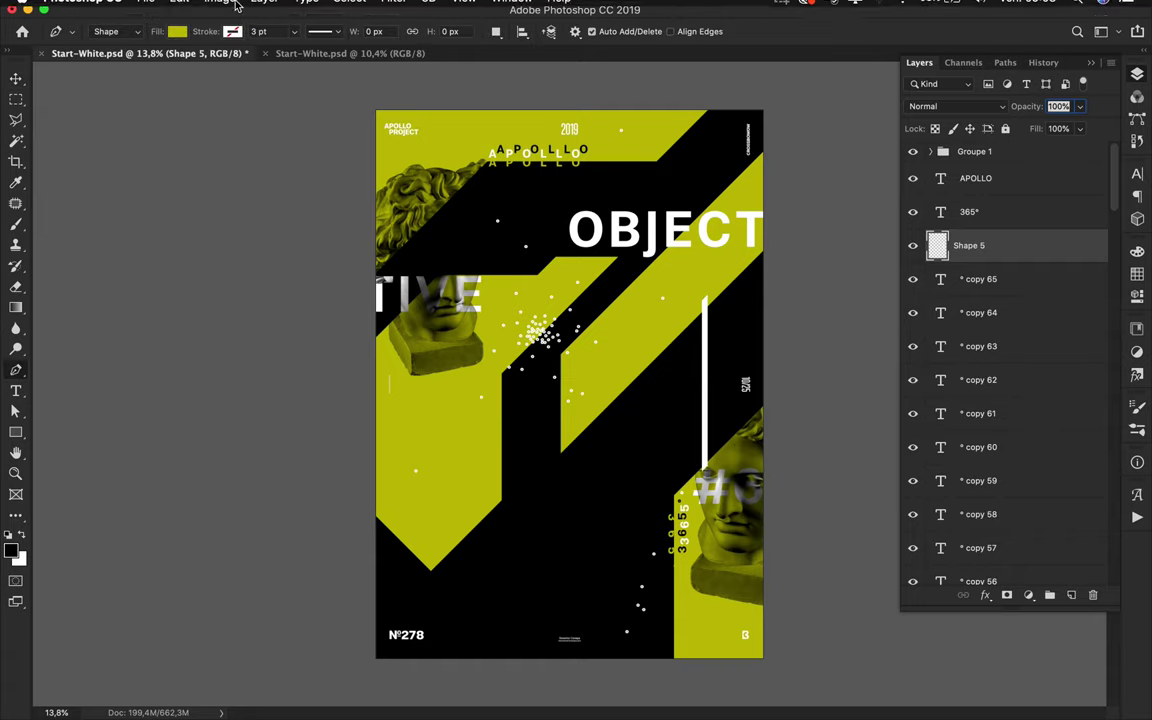
click(177, 31)
click(408, 400)
click(408, 428)
click(372, 437)
click(365, 470)
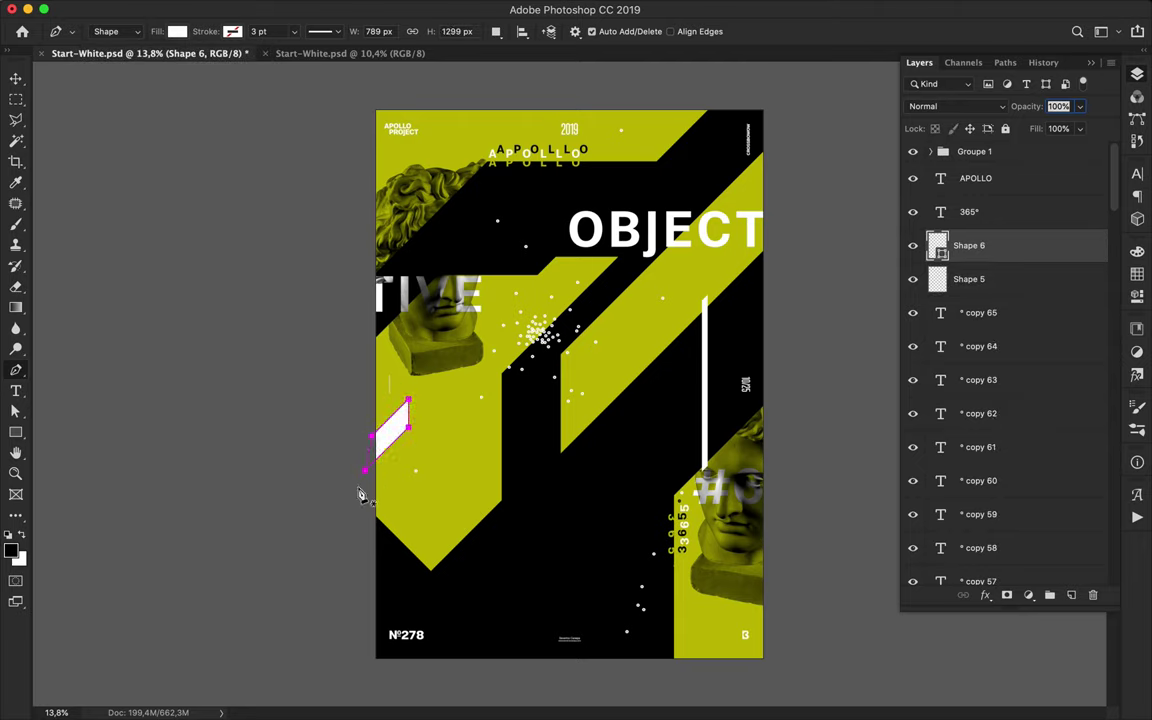
click(408, 400)
- Add a second white parallelogram below the first
click(400, 449)
click(363, 485)
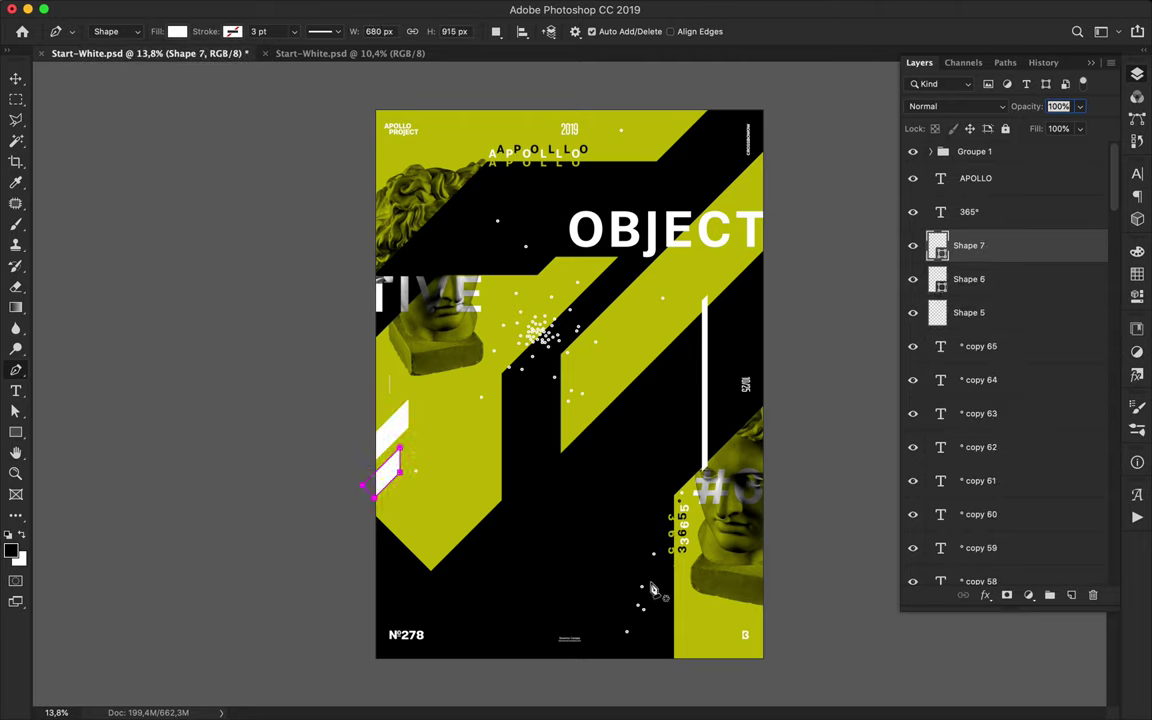
key(Return)
- Draw a diagonal shape mid-poster and thin it into a slim white line
click(487, 449)
click(572, 370)
click(487, 455)
click(487, 449)
key(a)
scroll(568, 378, up, 1)
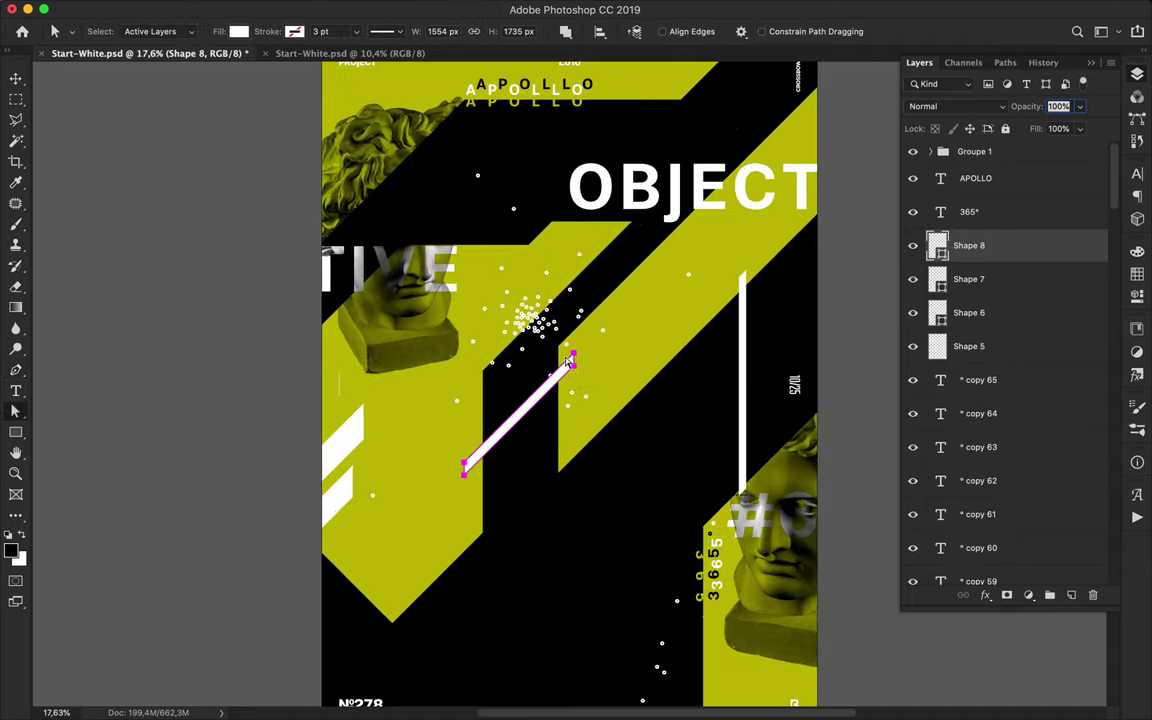
drag(464, 466, 464, 469)
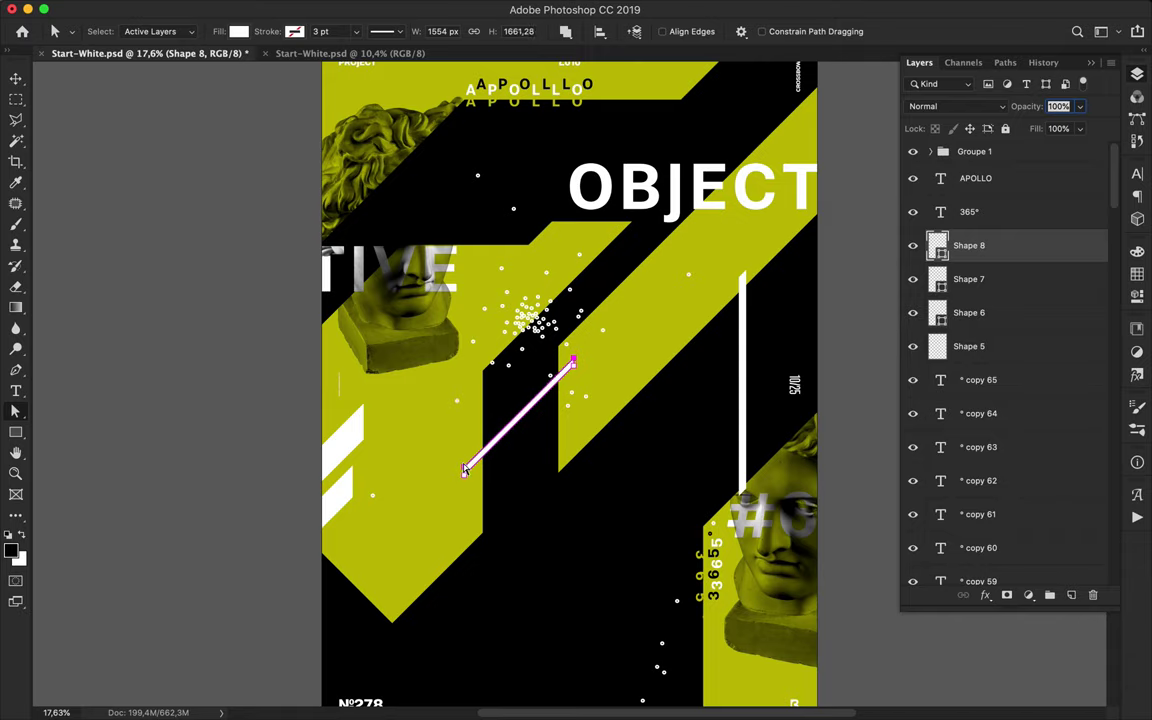
scroll(464, 469, up, 3)
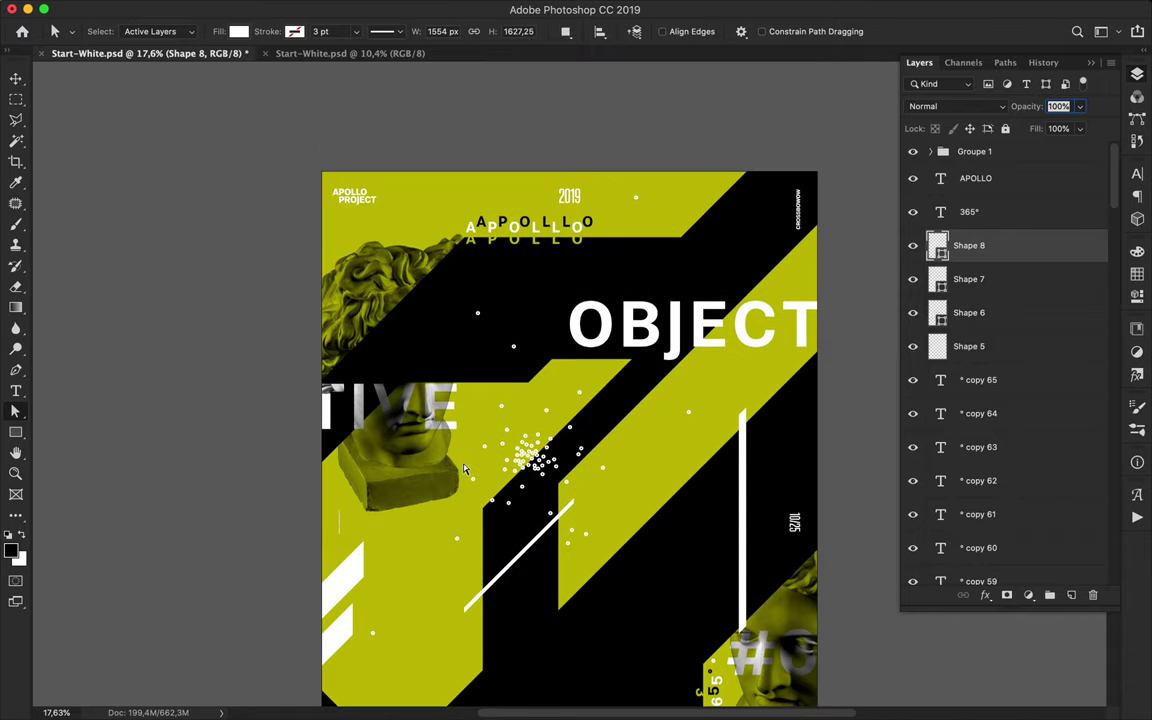
key(p)
click(748, 161)
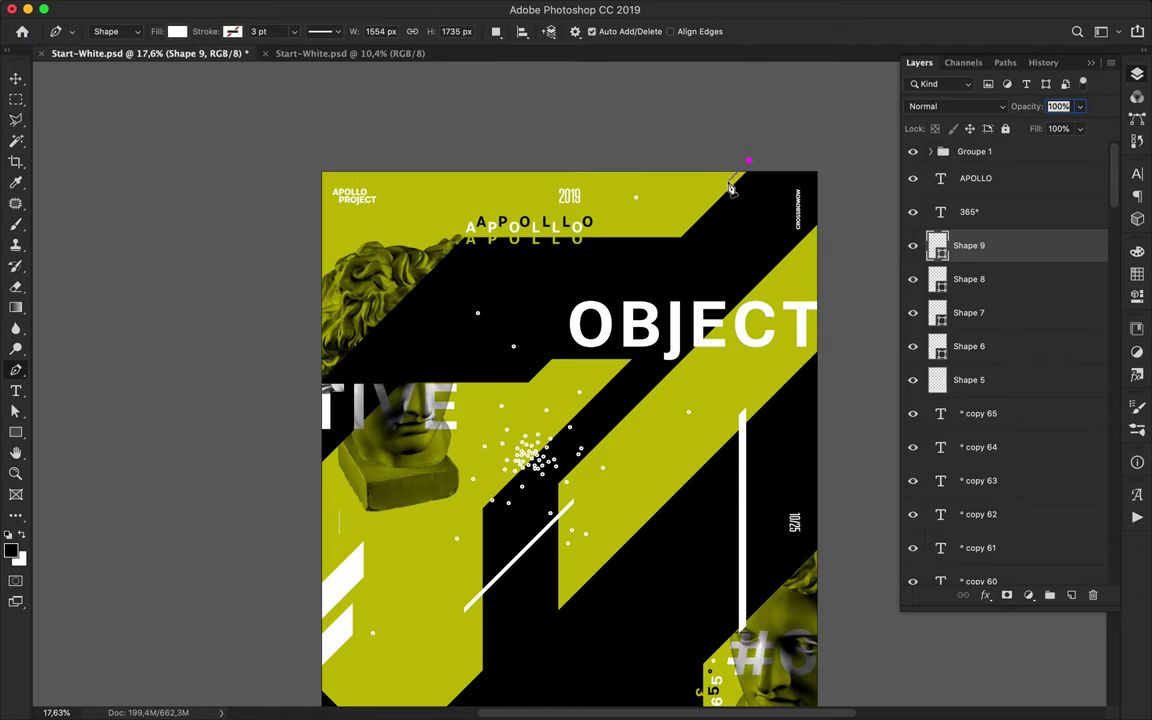
- Draw black parallelograms along the poster's top edge and top-left corner
click(177, 31)
click(139, 116)
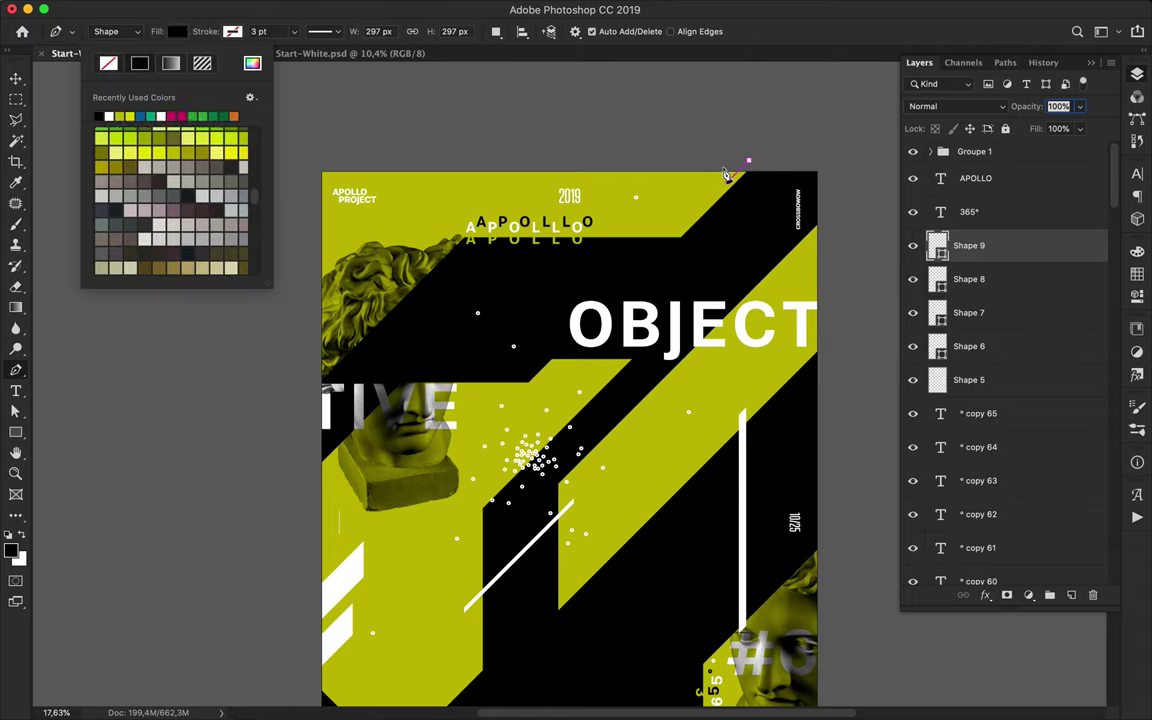
click(630, 180)
click(651, 160)
click(337, 167)
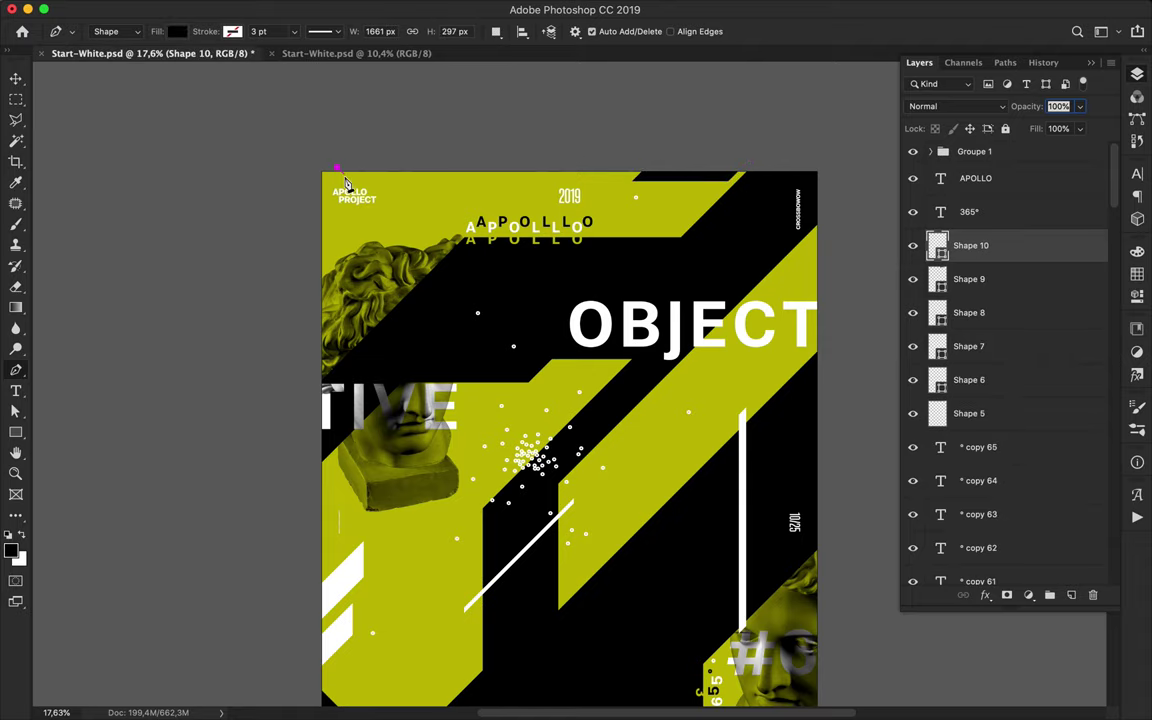
click(493, 181)
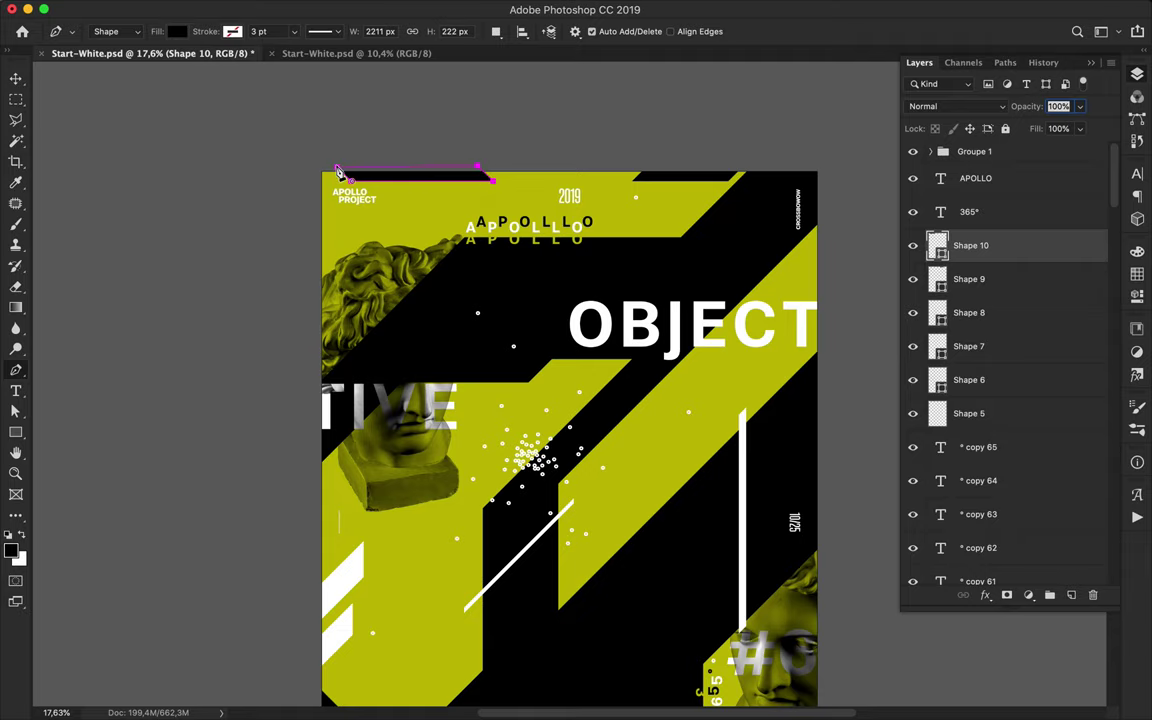
- Add a small black shape on the left edge and a thin black diagonal sliver
click(317, 199)
click(341, 238)
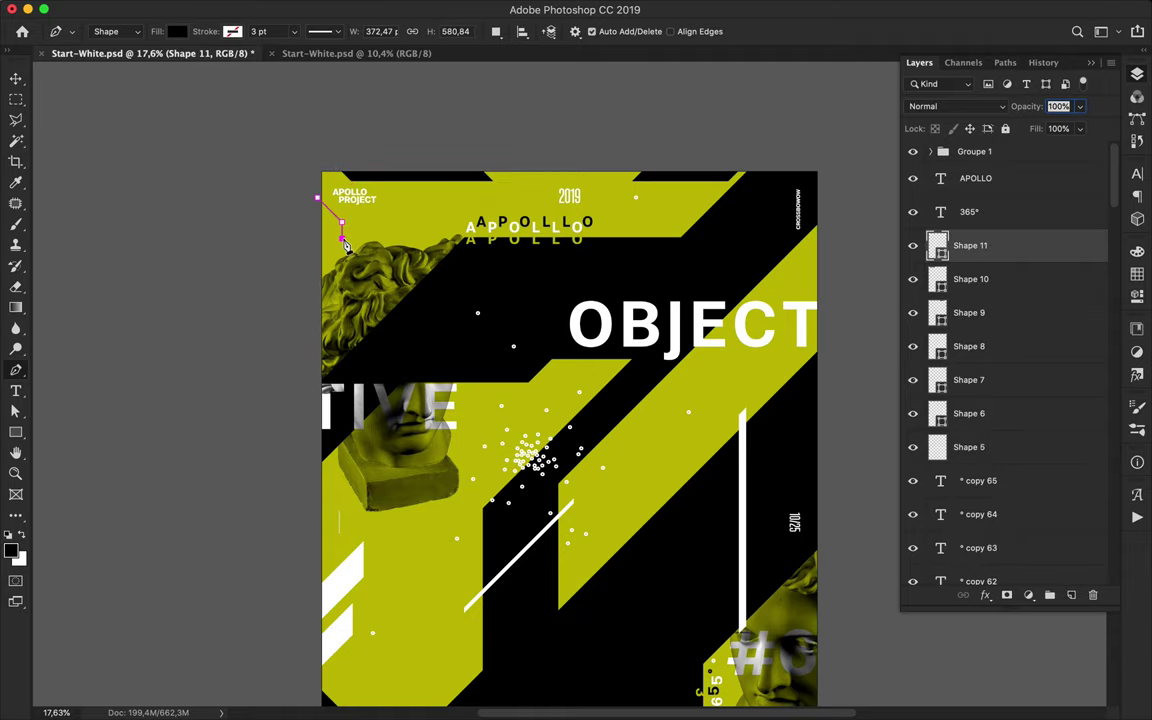
scroll(652, 141, down, 2)
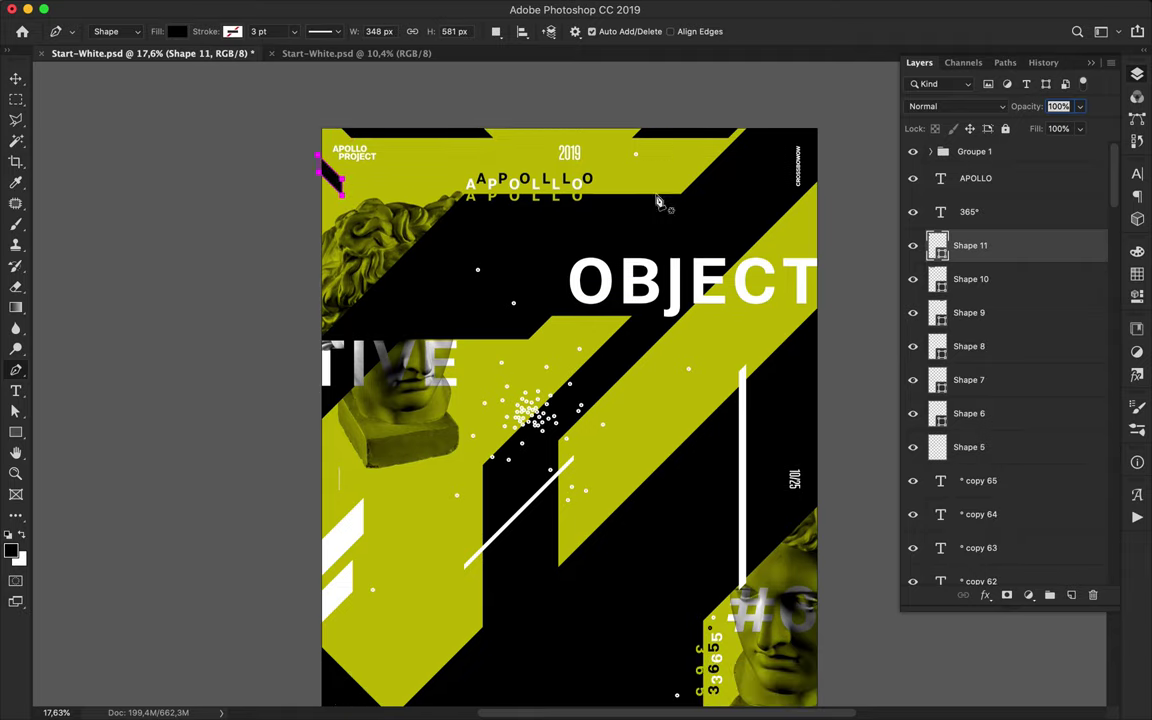
click(586, 422)
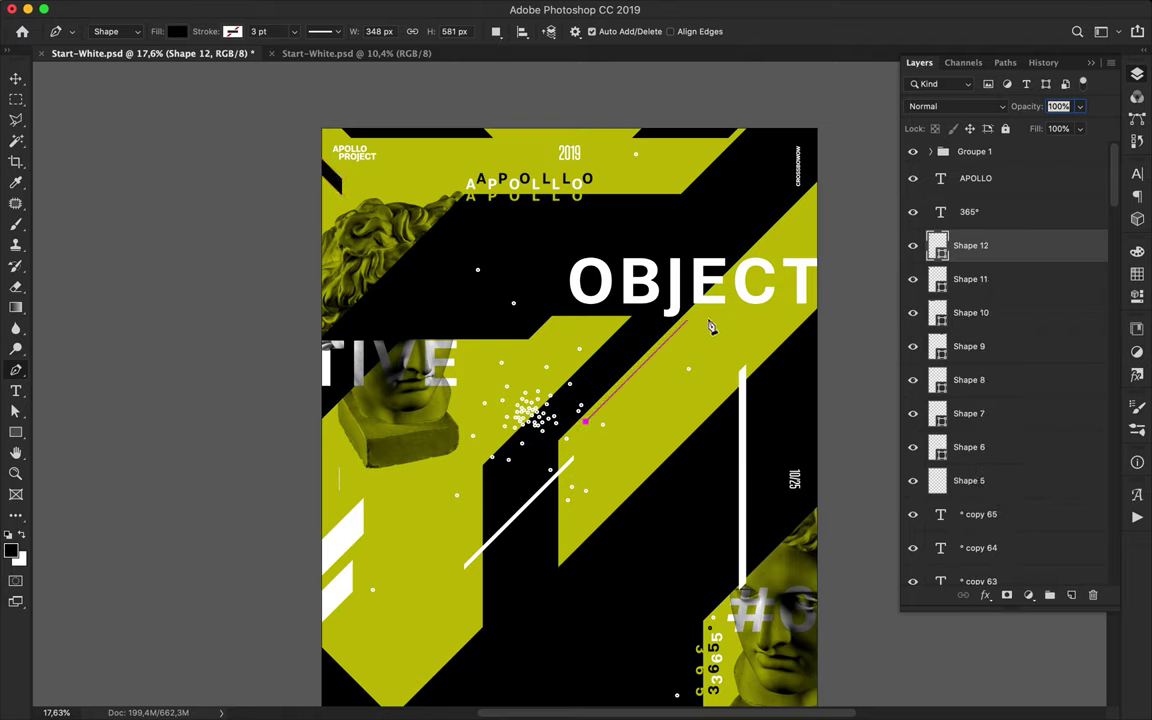
click(694, 320)
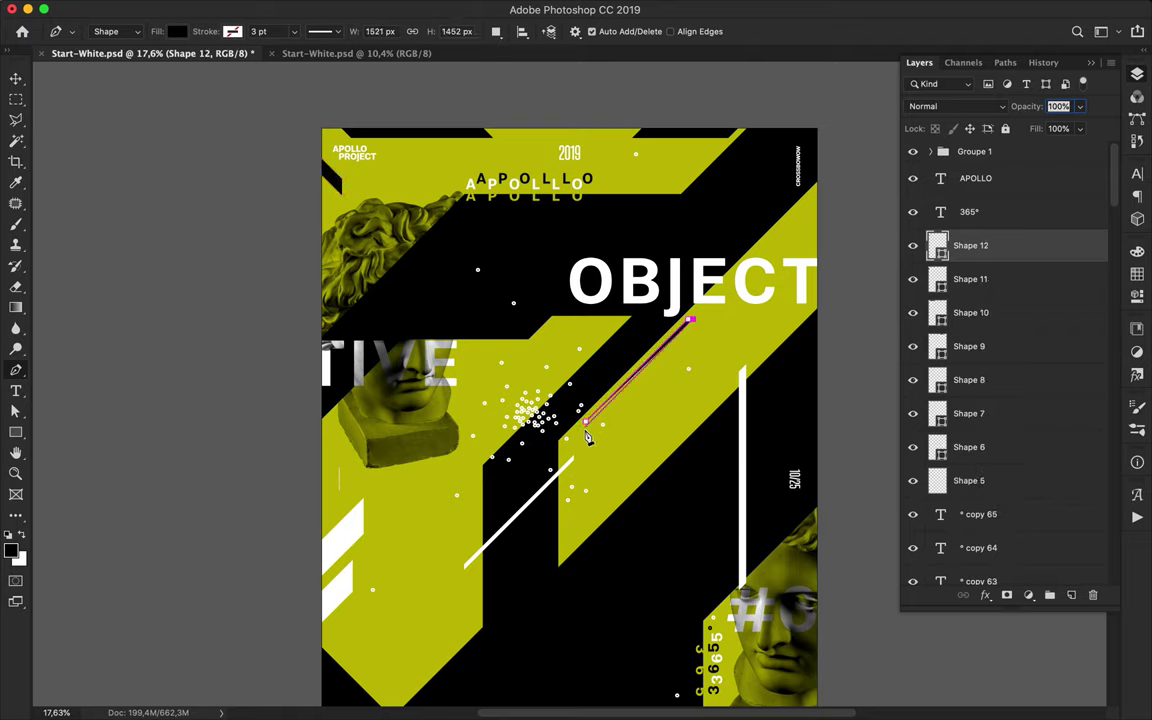
- Rasterize the black diagonal and trim a small section from its lower end
right_click(970, 245)
key(Escape)
key(m)
drag(571, 414, 589, 428)
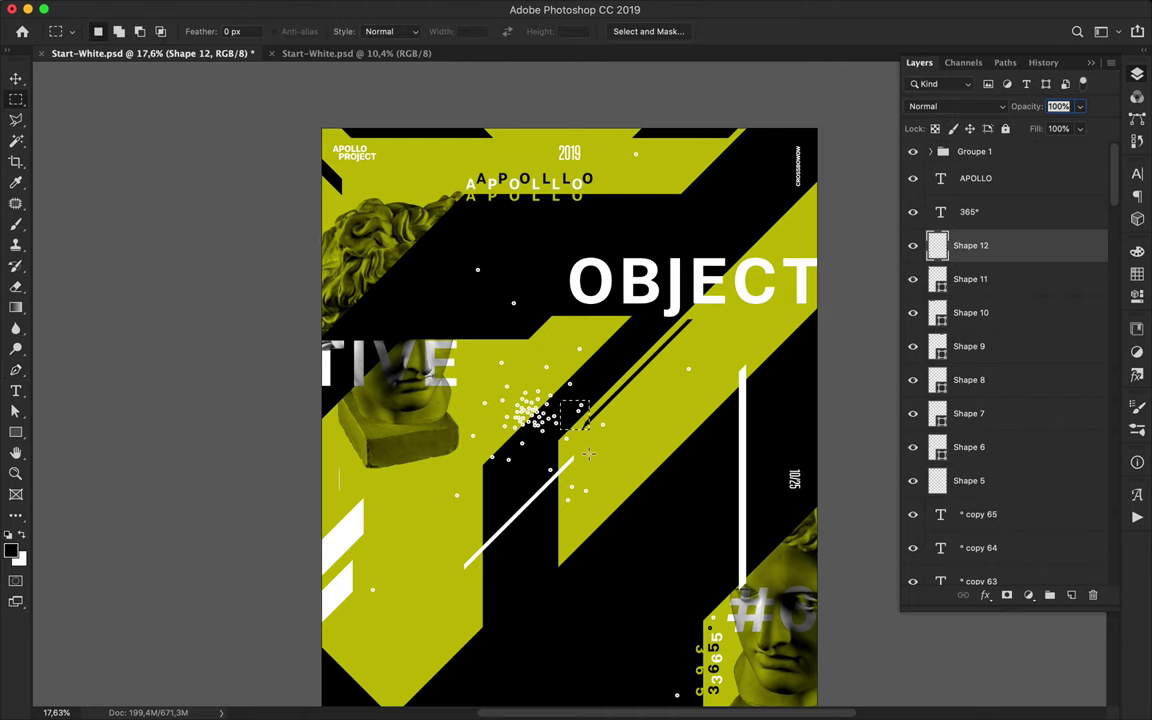
key(v)
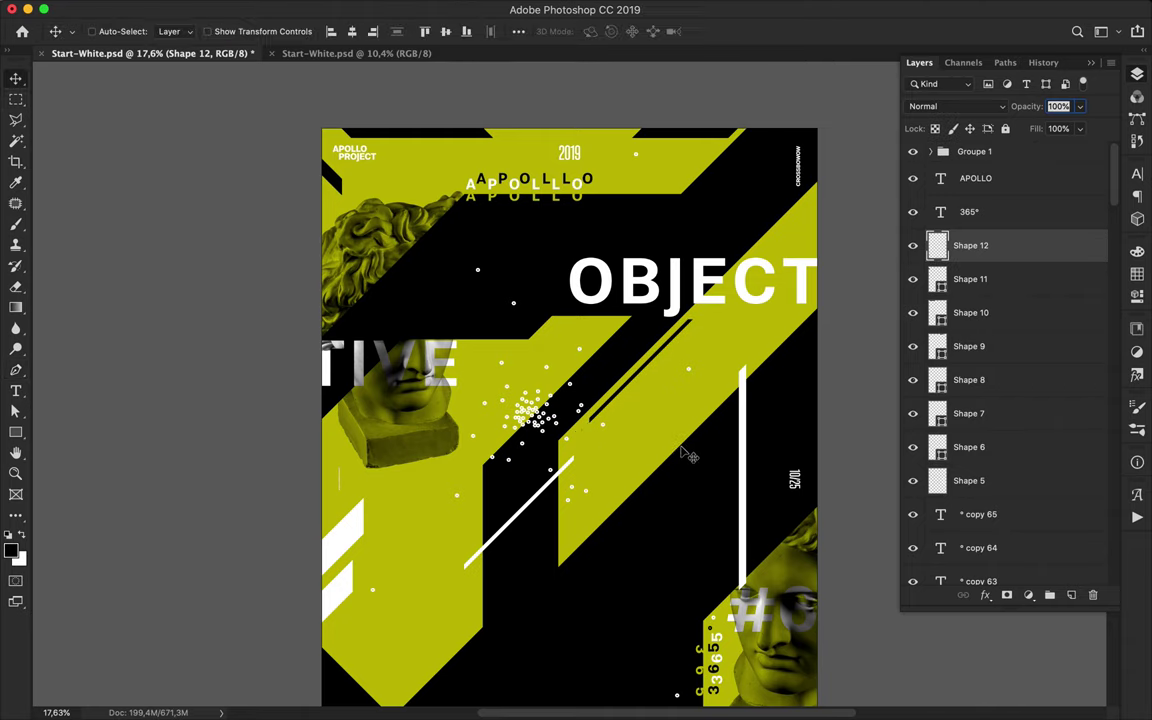
scroll(620, 602, down, 2)
alt+scroll(632, 607, down, 1)
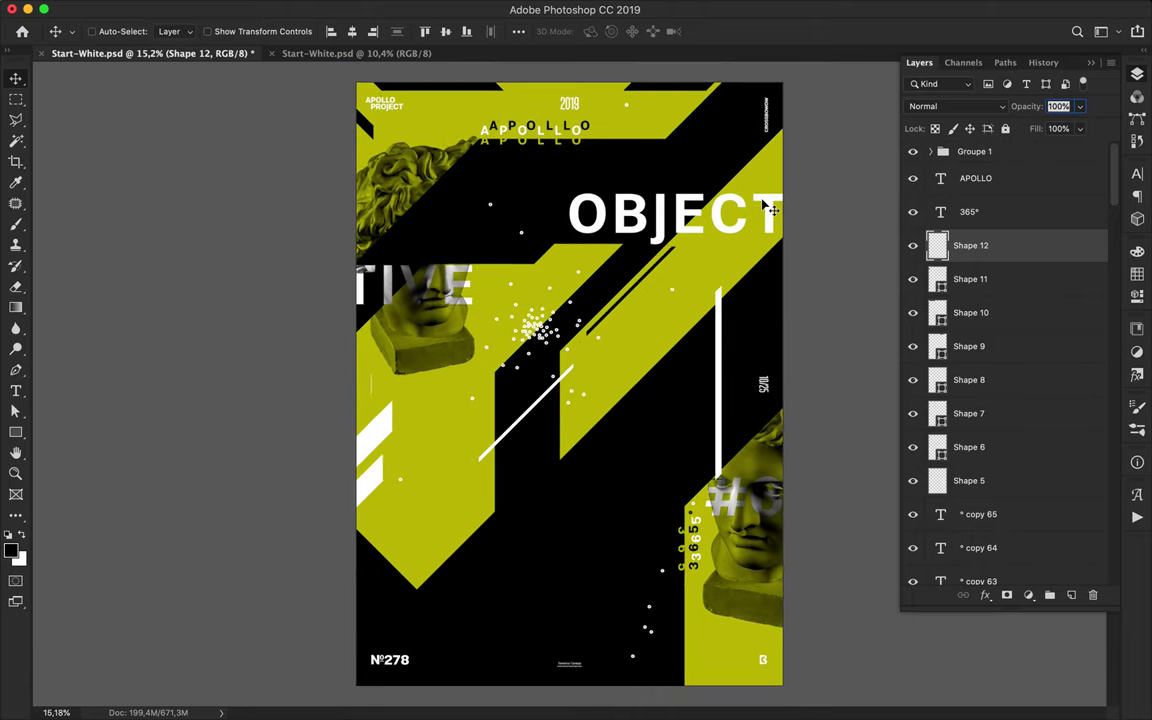
scroll(1006, 400, down, 10)
click(1006, 414)
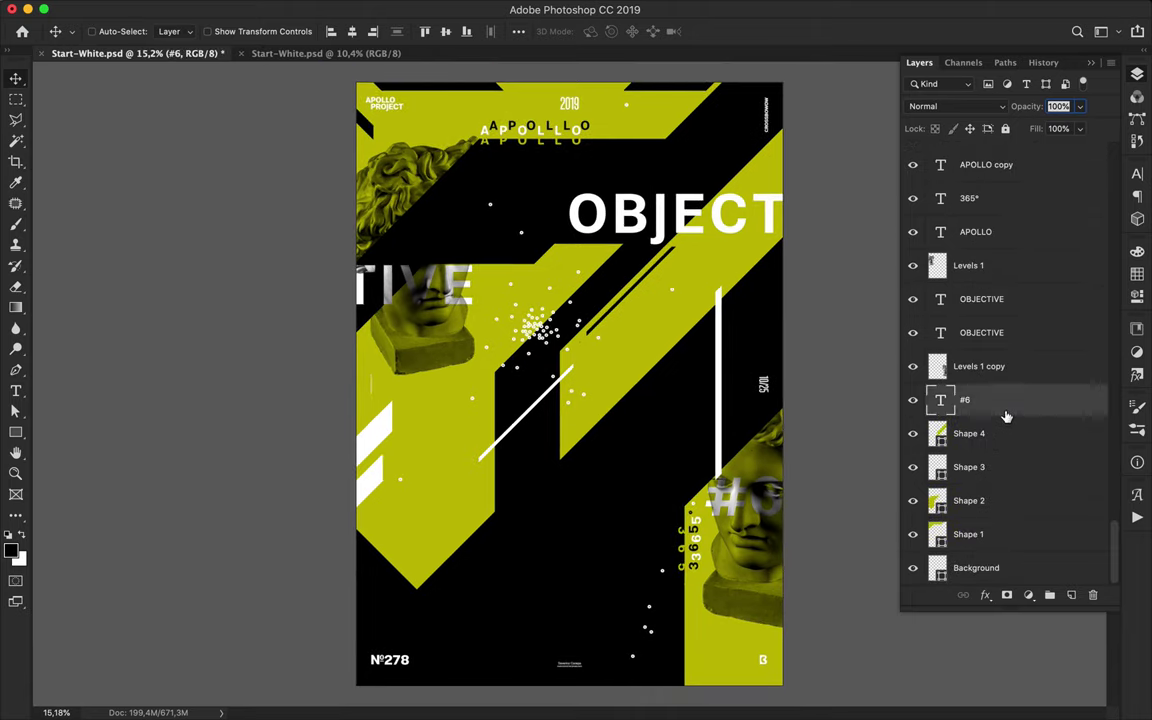
- Draw a large circle outline with no fill and a 1 px stroke
key(u)
click(176, 31)
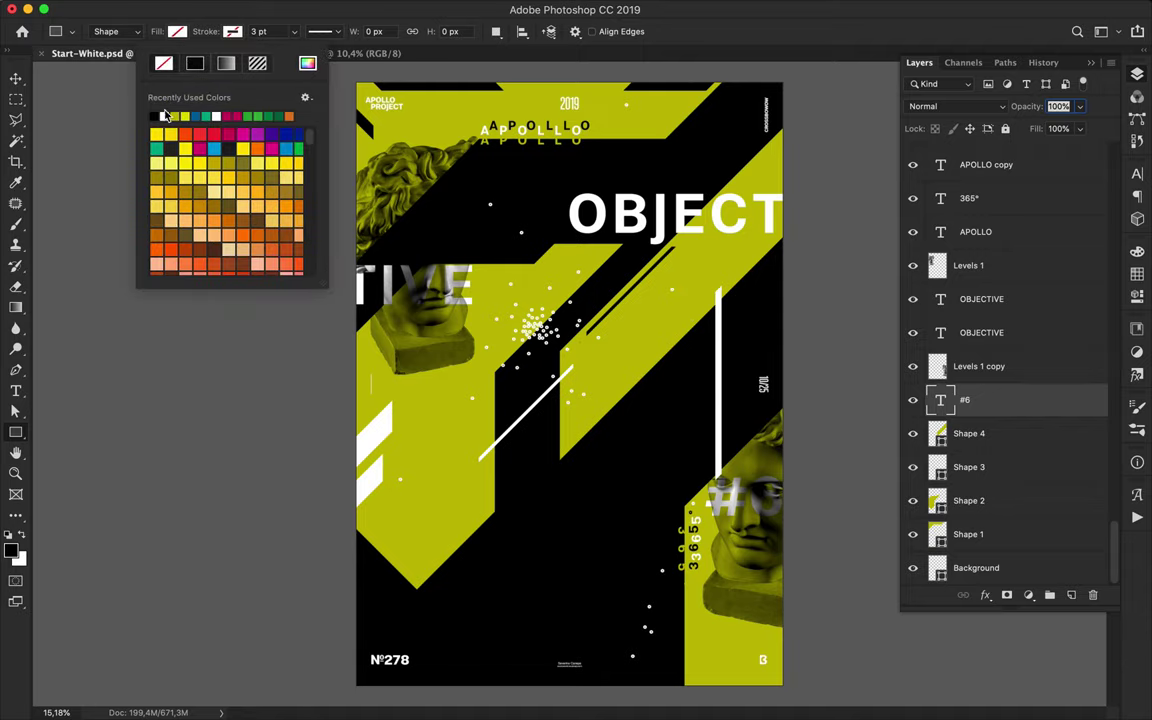
click(272, 32)
text(1)
key(Return)
right_click(15, 432)
click(82, 456)
drag(392, 222, 581, 387)
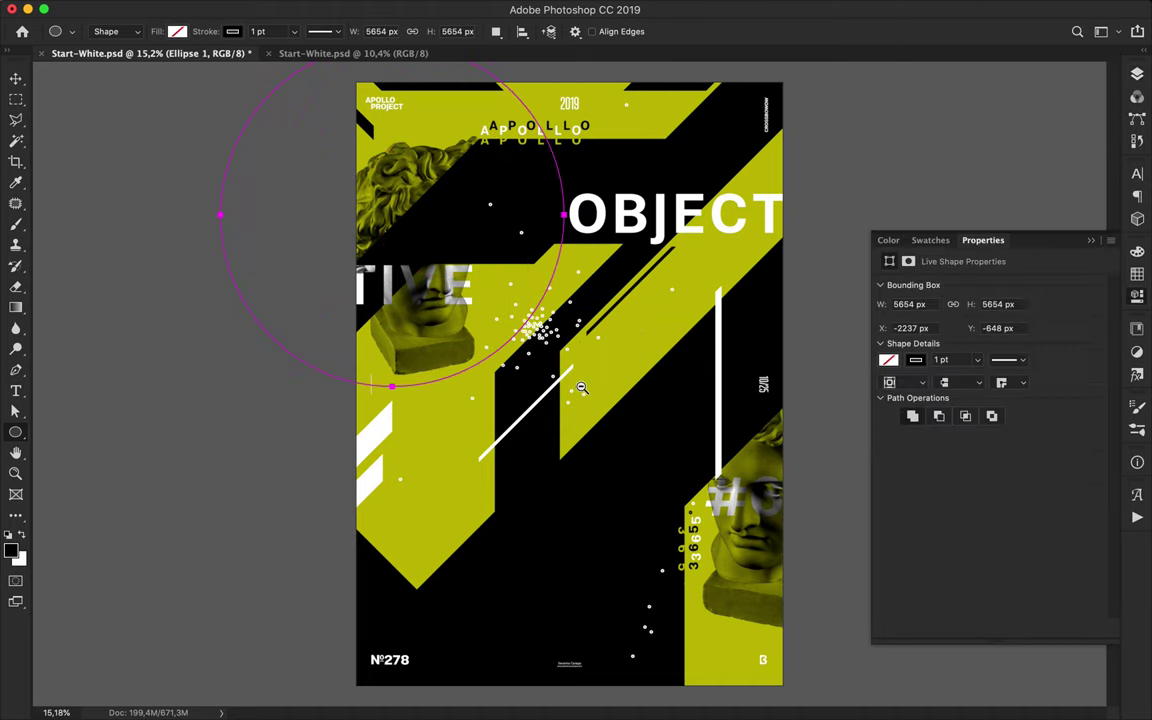
- Nudge the circle right and Alt-drag a copy down-right
key(v)
drag(490, 404, 504, 405)
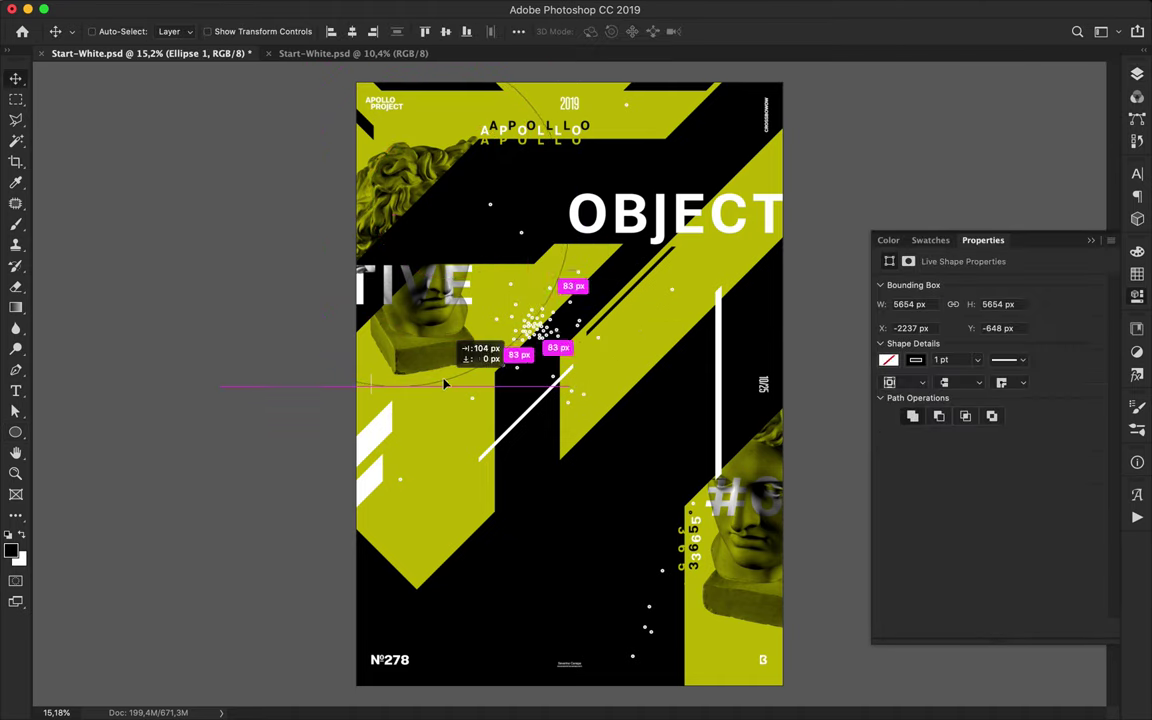
scroll(577, 397, down, 1)
drag(783, 286, 632, 352)
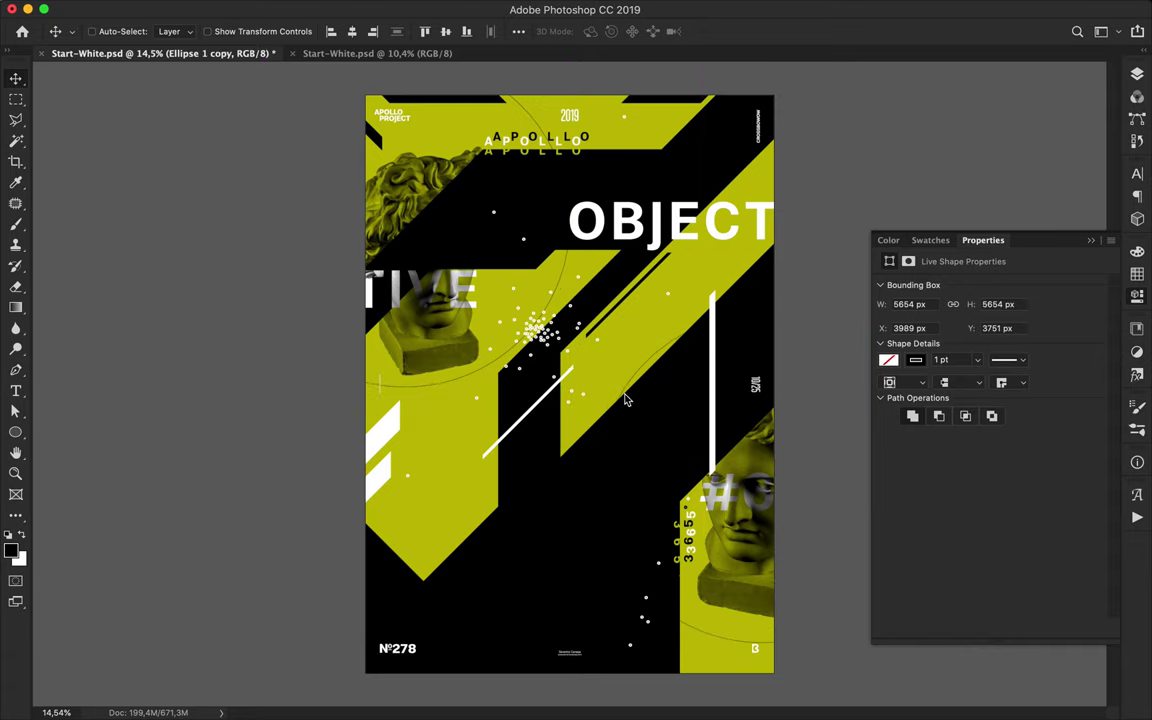
- Enlarge the circle copy to about 7726 px and move it to the right
key(ctrl+t)
drag(594, 306, 432, 238)
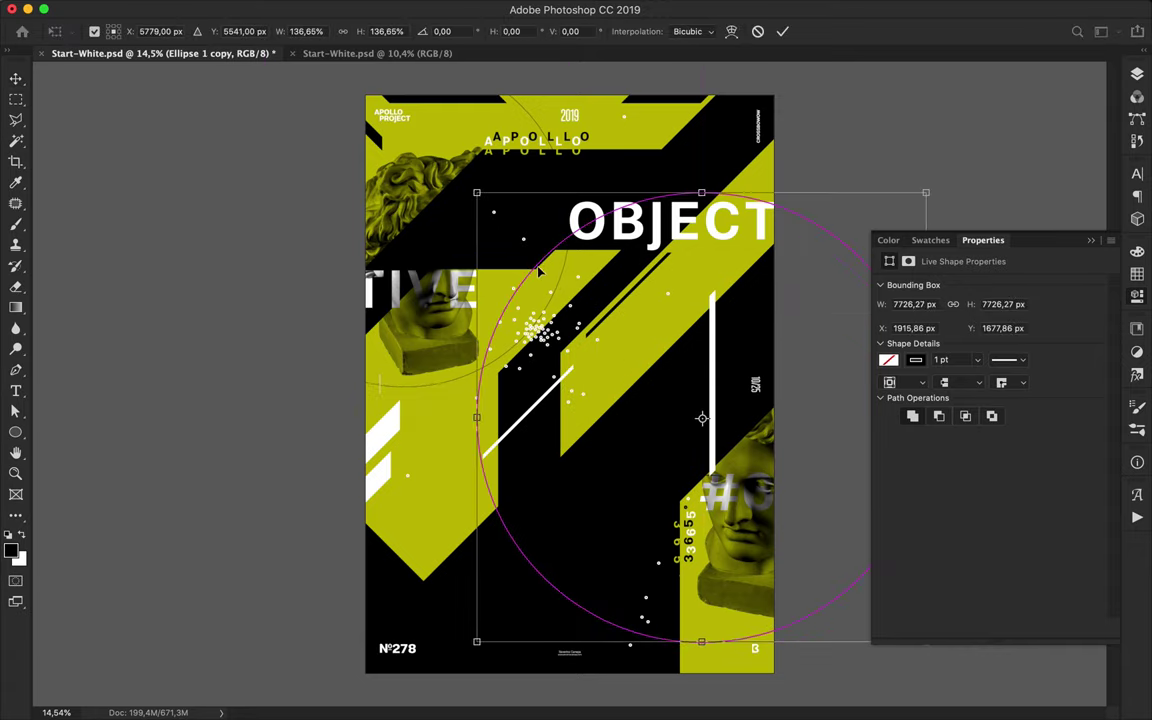
drag(539, 271, 665, 289)
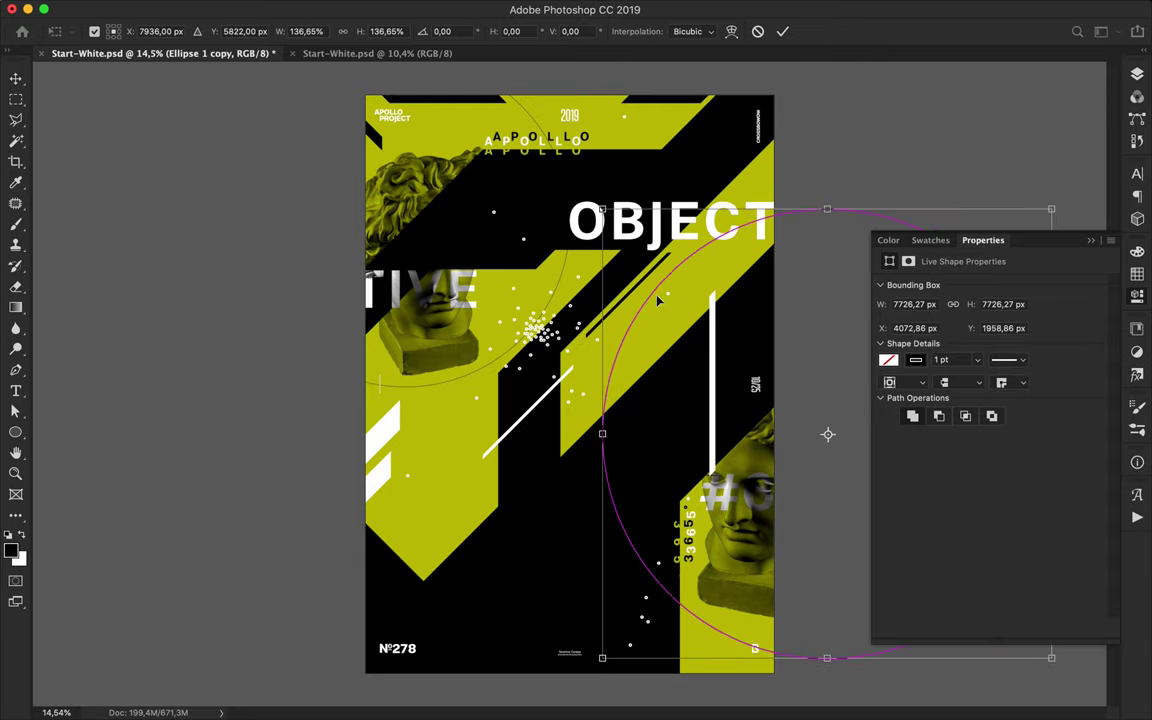
key(Return)
key(p)
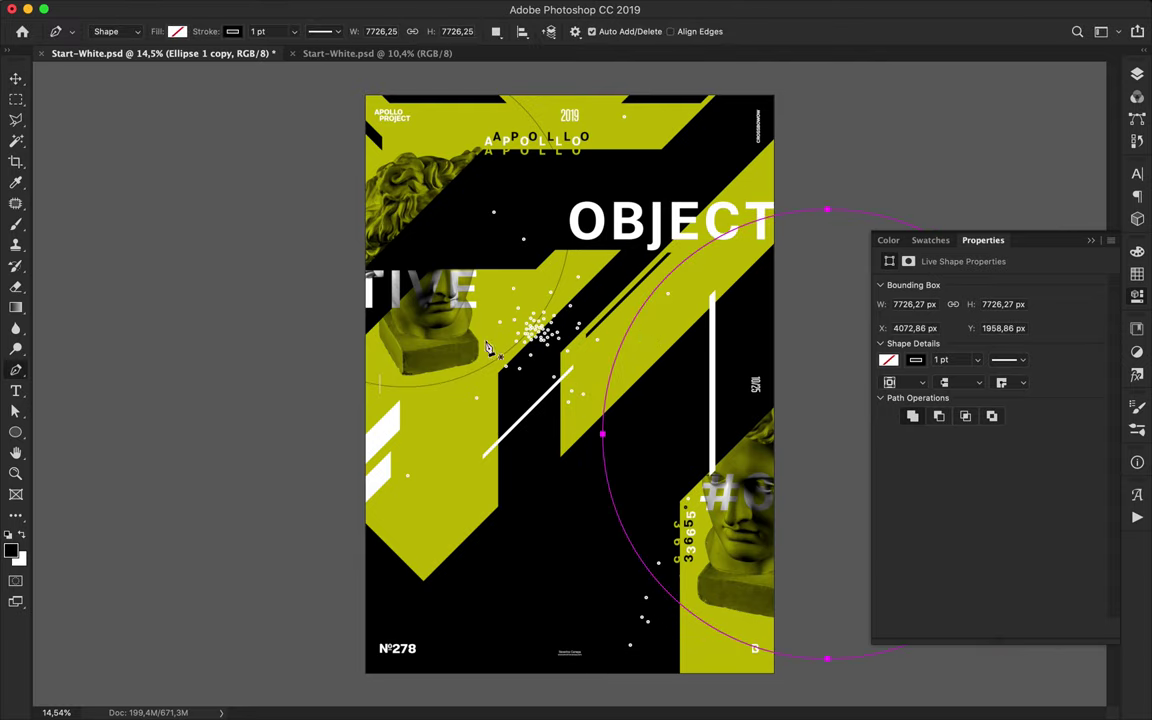
click(443, 374)
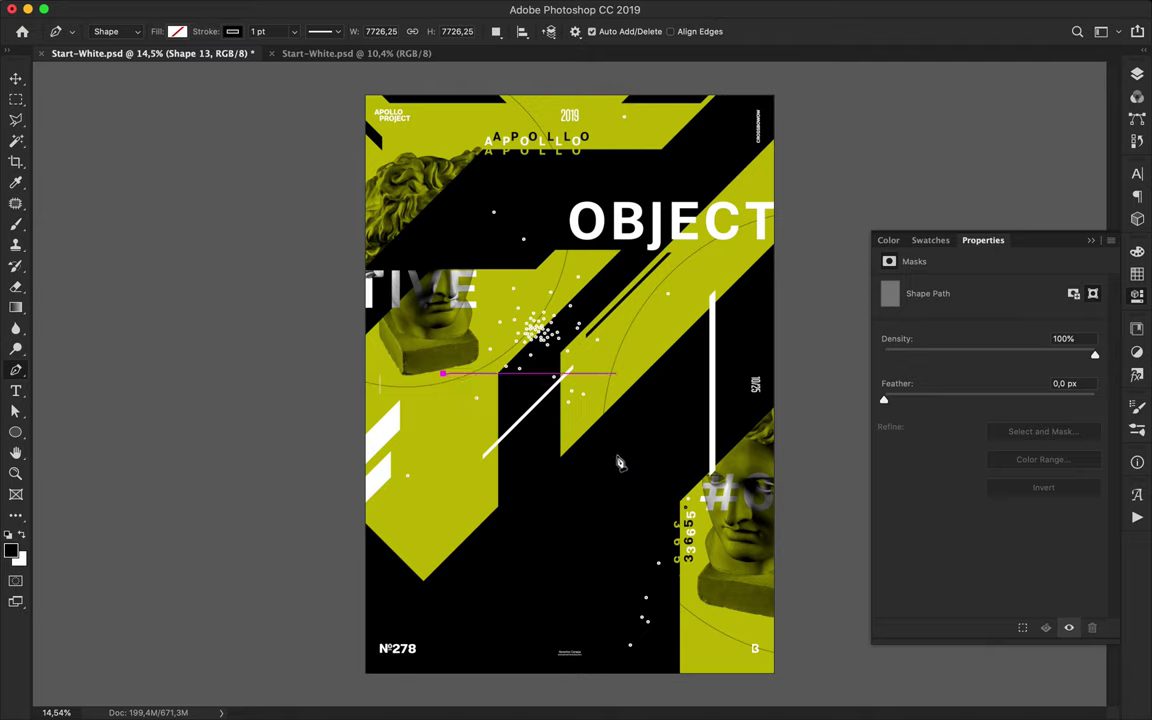
- Reposition the new thin line shape near the poster's left edge
key(v)
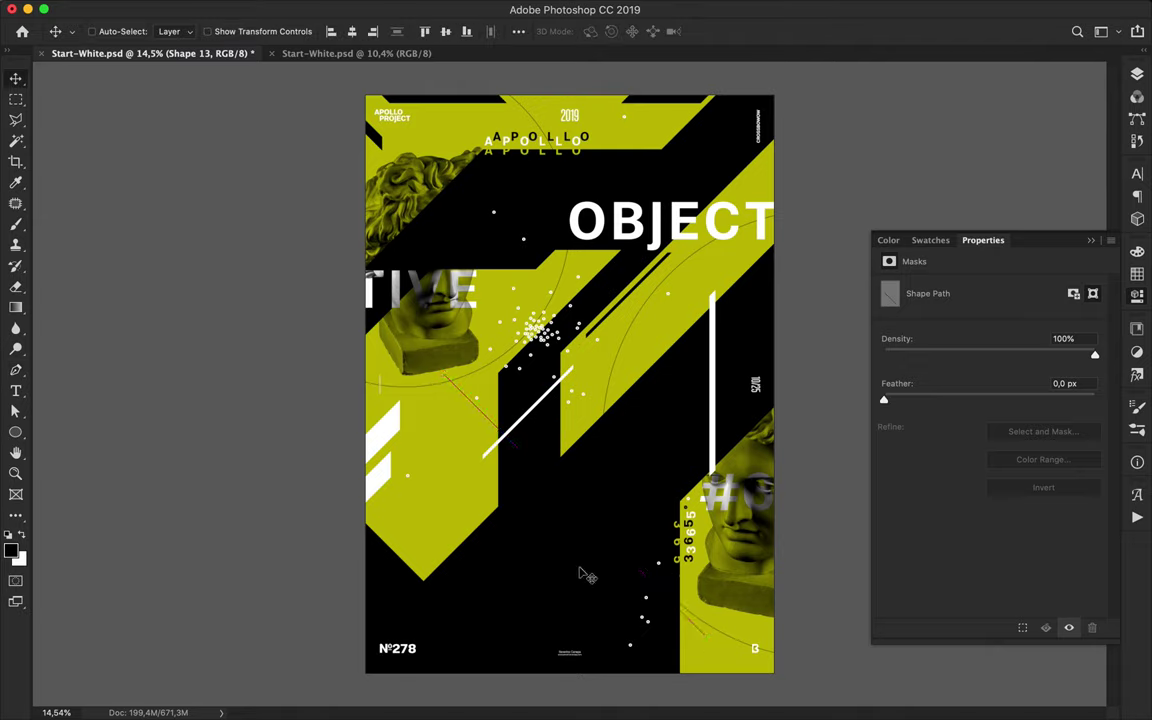
drag(475, 418, 483, 368)
scroll(622, 259, up, 5)
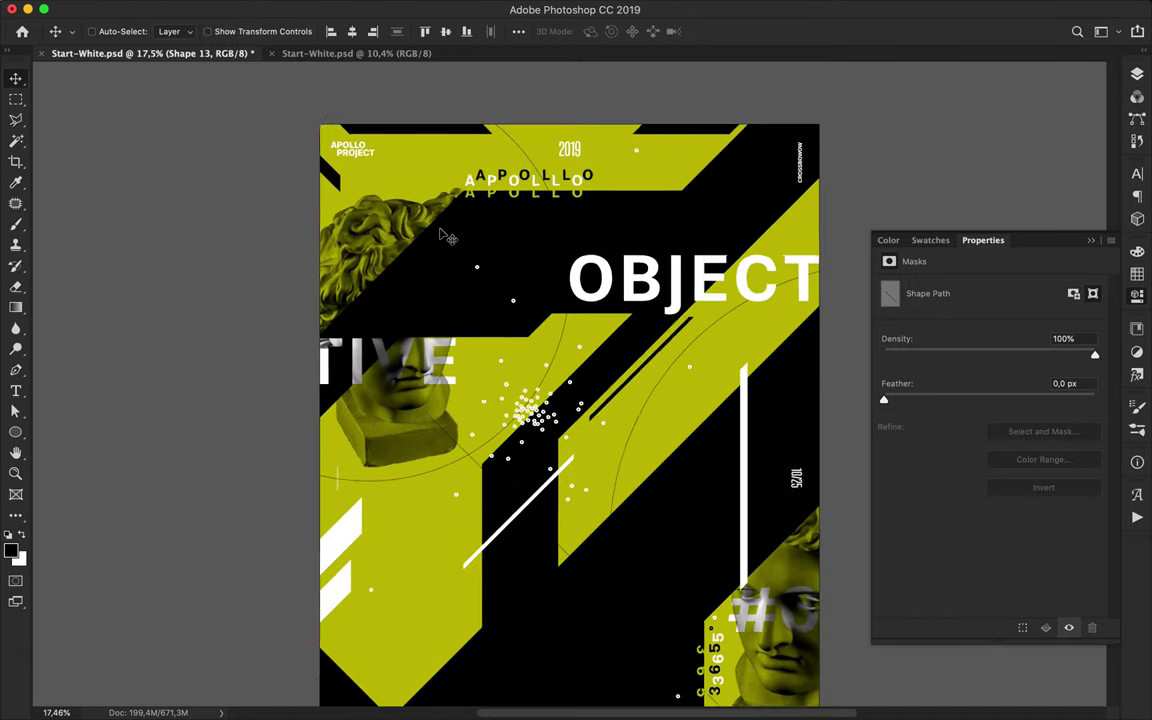
key(p)
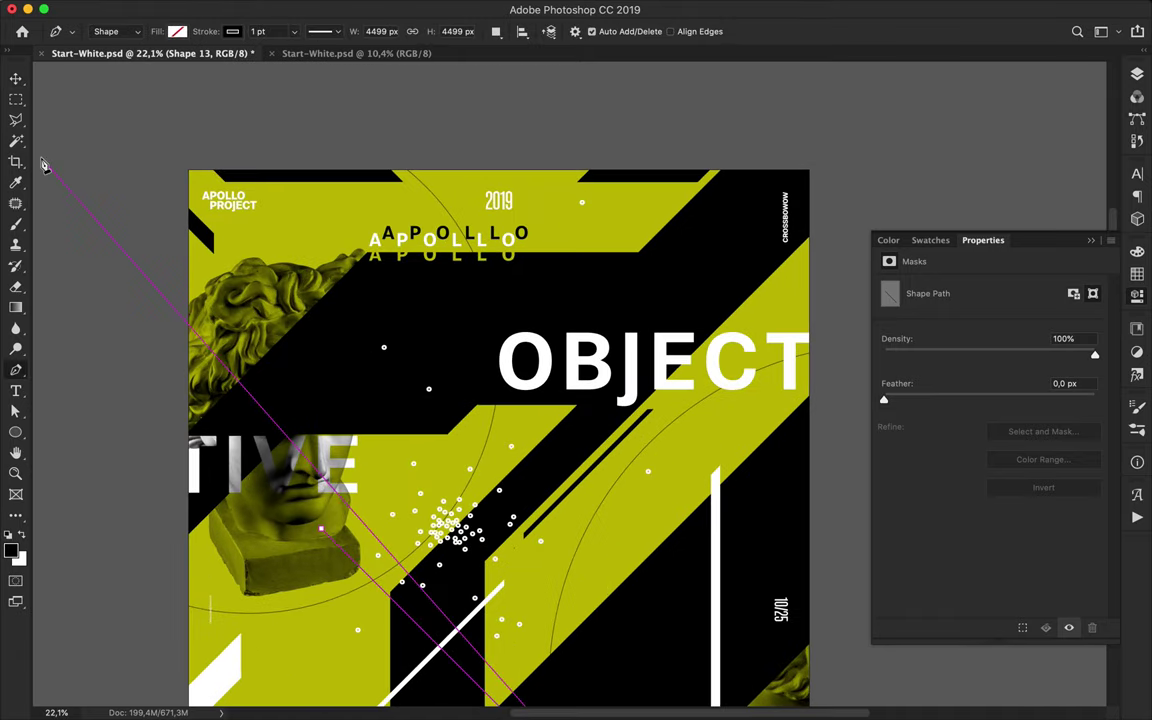
scroll(631, 256, down, 5)
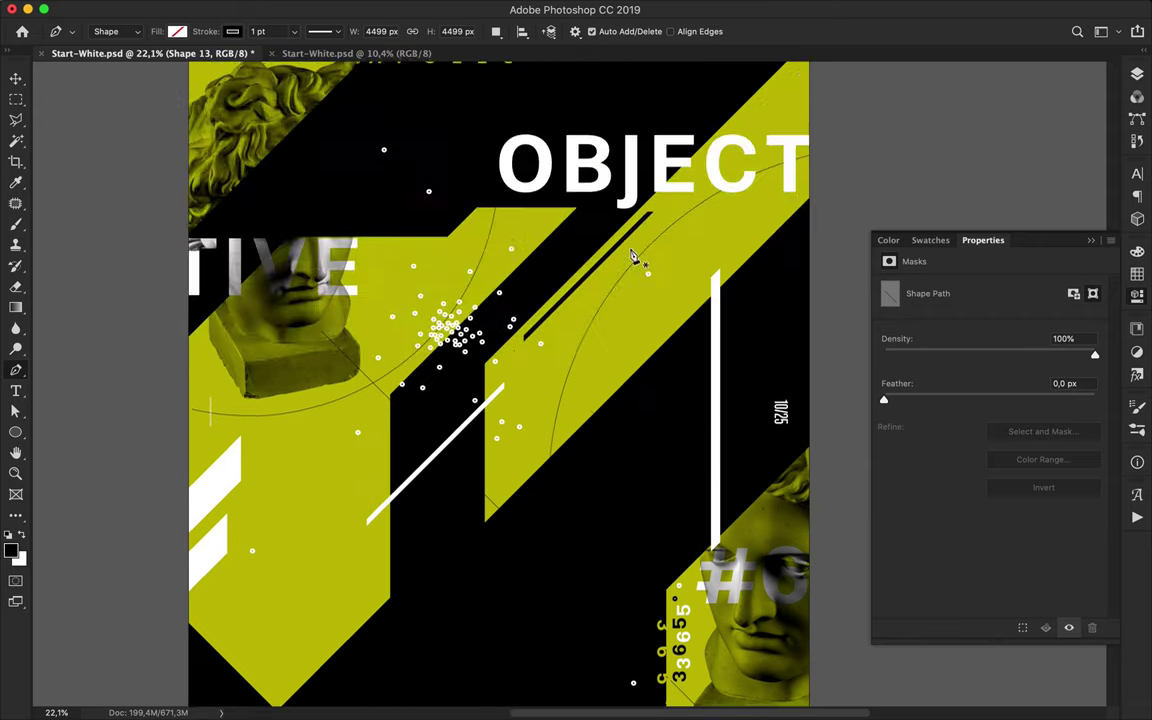
scroll(600, 258, up, 5)
key(v)
scroll(575, 272, up, 2)
scroll(580, 272, up, 3)
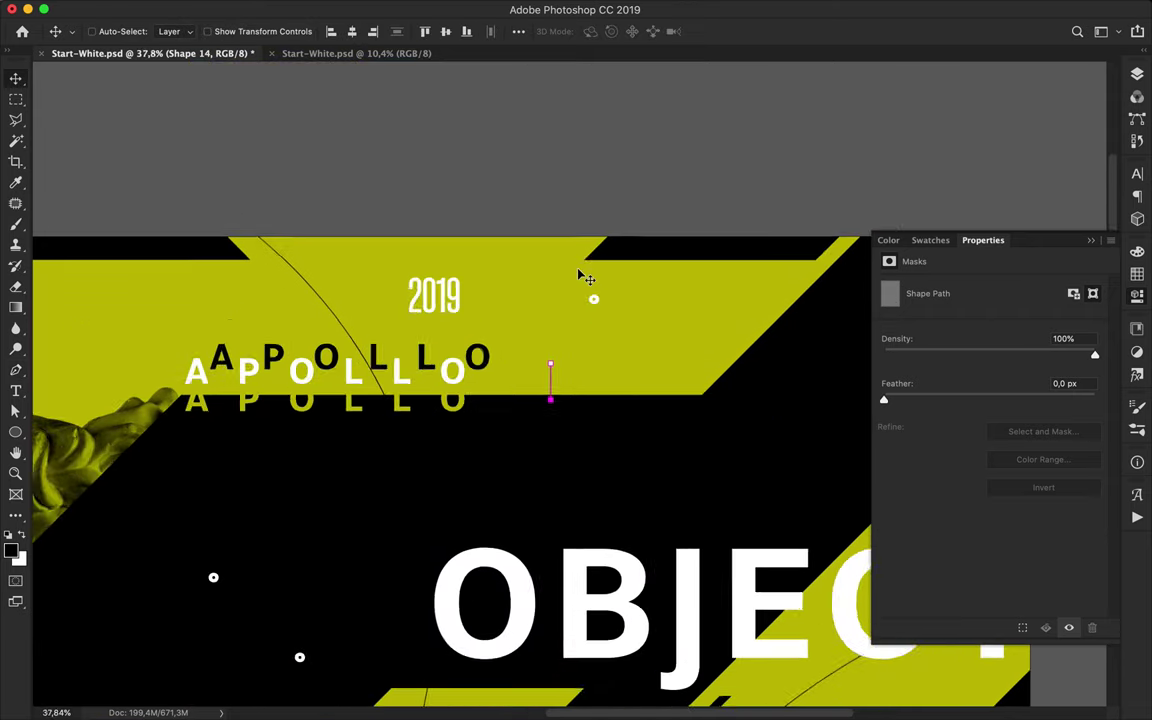
- Alt-drag the vertical line into a barcode-like row of copies after the APOLLO title
scroll(583, 300, up, 2)
mouse_move(548, 390)
mouse_down()
mouse_move(706, 397)
mouse_move(668, 404)
mouse_up()
scroll(668, 404, down, 3)
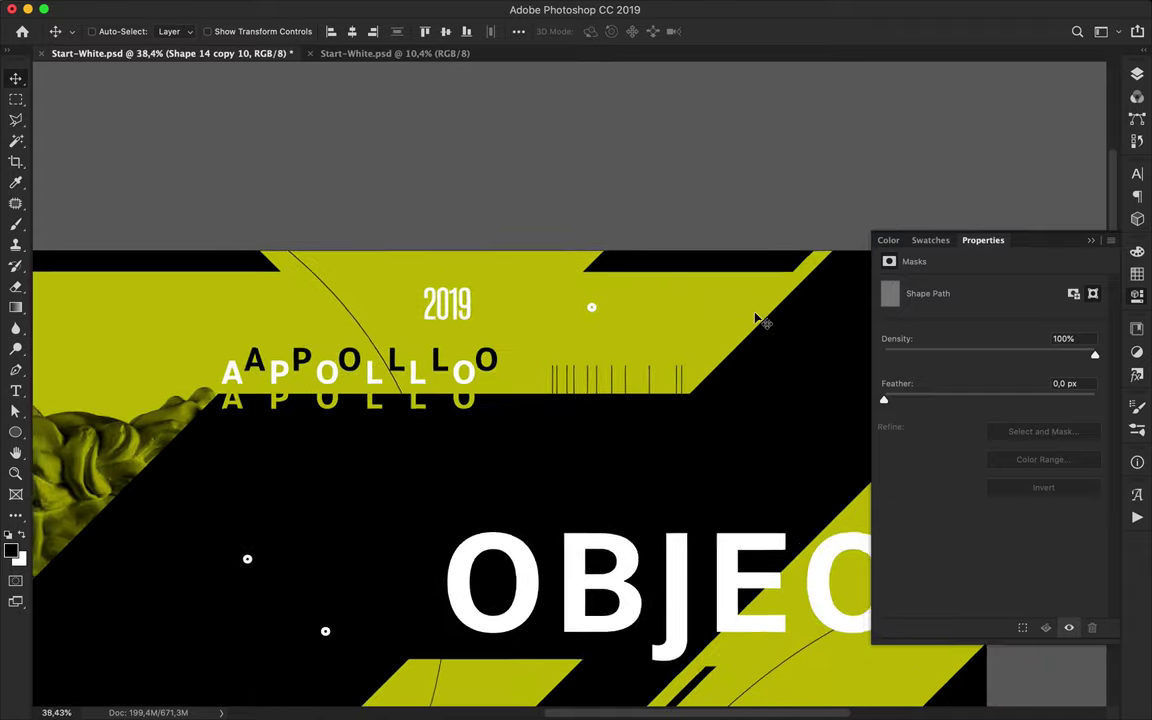
scroll(761, 321, down, 2)
- Draw a short diagonal tick at the right edge near CROSSBOWOW and stack copies downward
key(p)
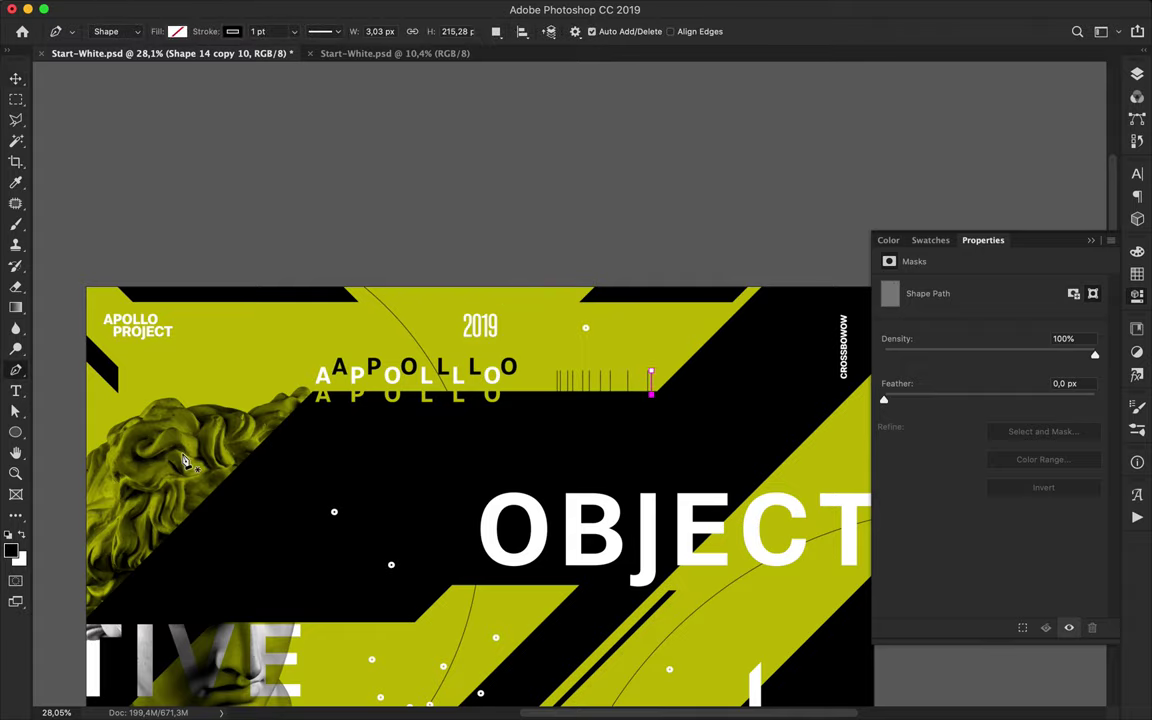
scroll(185, 462, right, 10)
click(308, 334)
click(291, 360)
scroll(322, 393, up, 2)
scroll(220, 347, up, 2)
key(v)
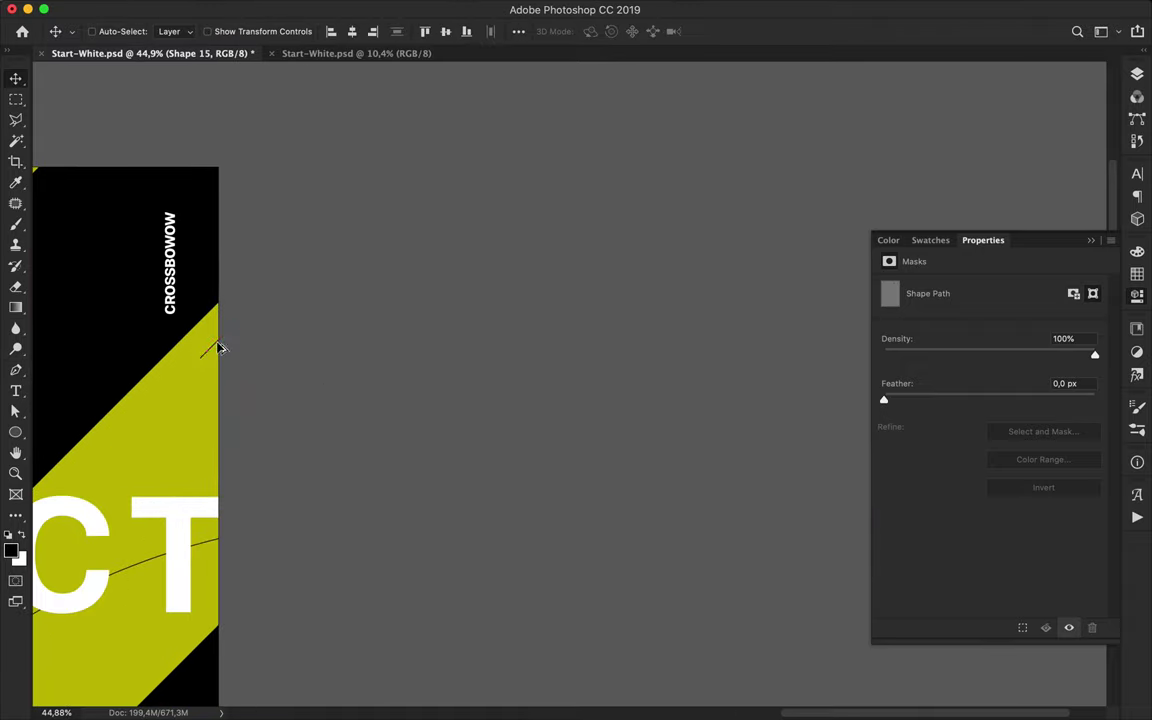
drag(220, 347, 219, 424)
drag(219, 424, 218, 466)
- Lengthen a hatch line by dragging its lower anchor point down-left
scroll(221, 452, down, 3)
scroll(221, 452, left, 5)
key(a)
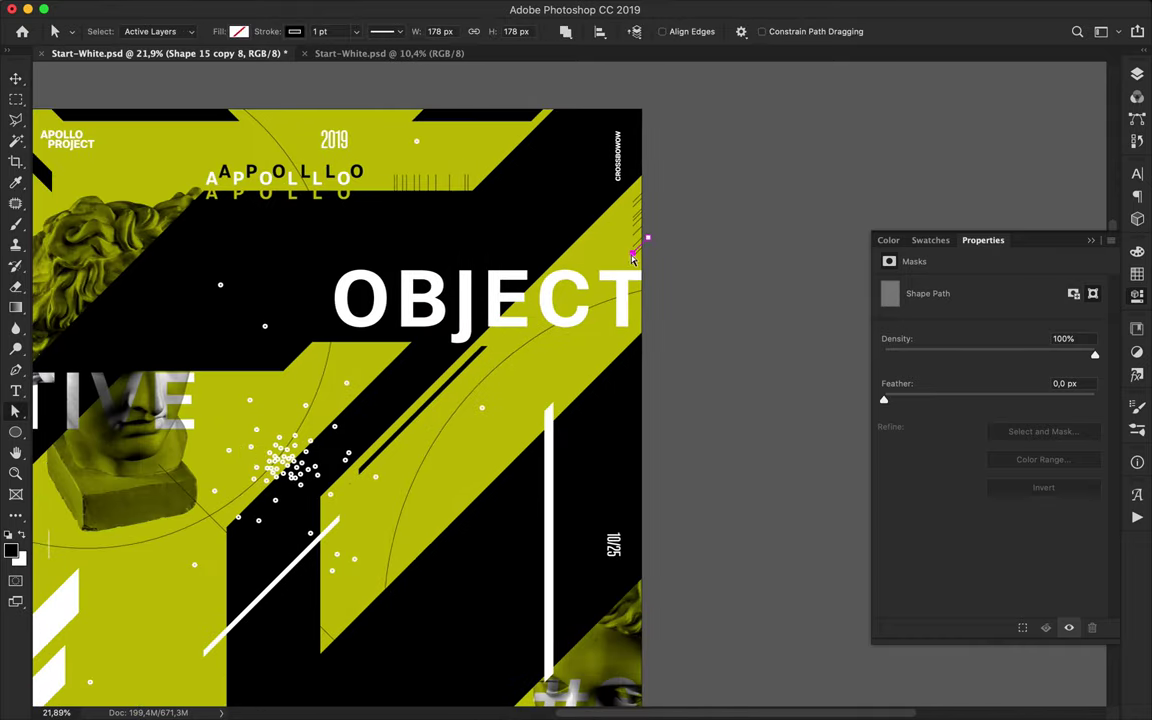
drag(615, 271, 537, 349)
scroll(460, 477, down, 5)
scroll(460, 477, left, 3)
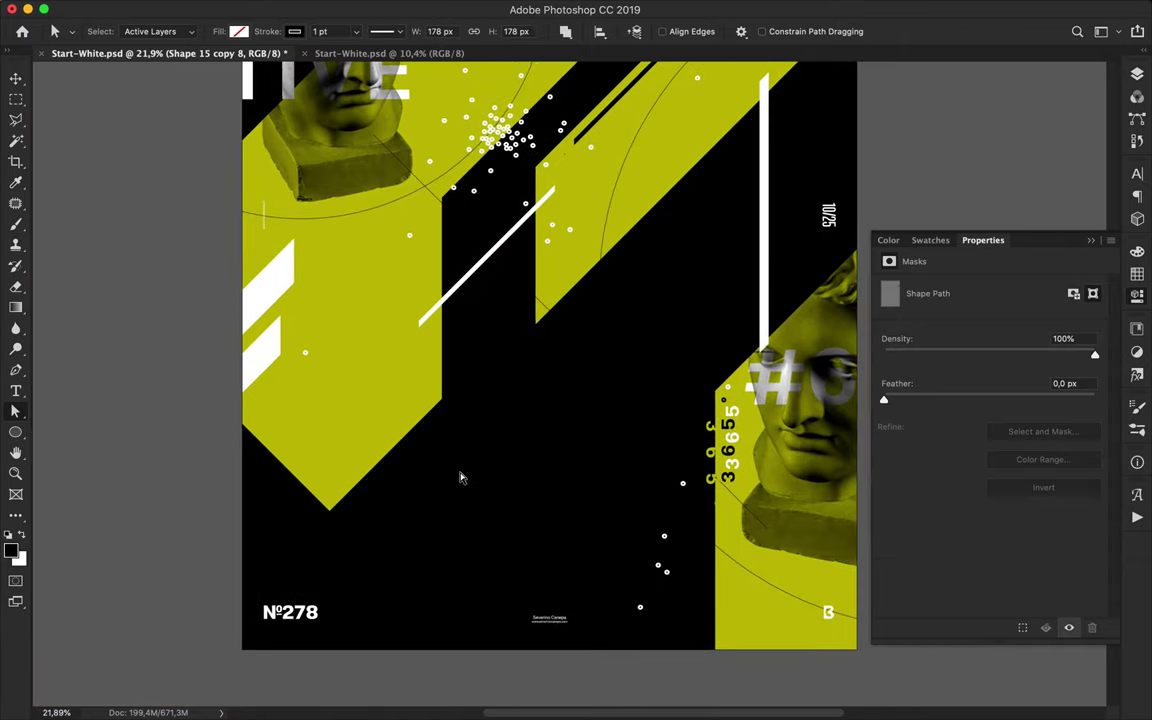
scroll(460, 477, down, 2)
- Pen-draw a slanted parallelogram in the lower-left with no stroke and white fill
key(p)
click(409, 567)
click(445, 567)
click(521, 643)
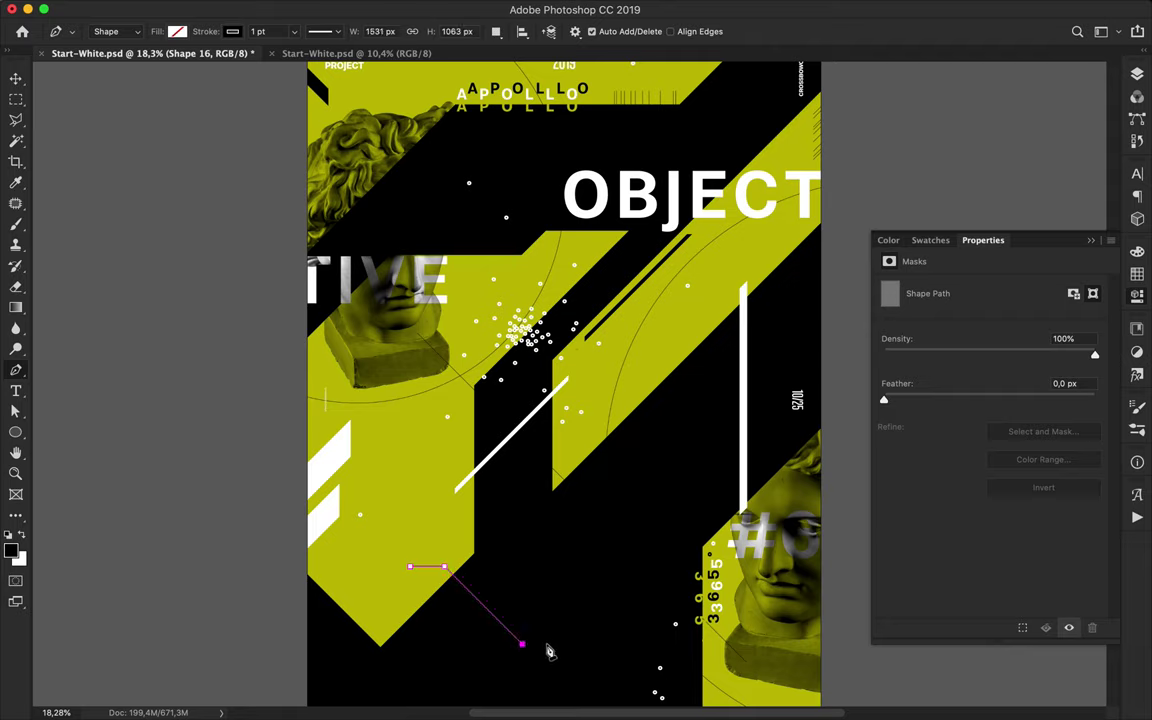
click(483, 644)
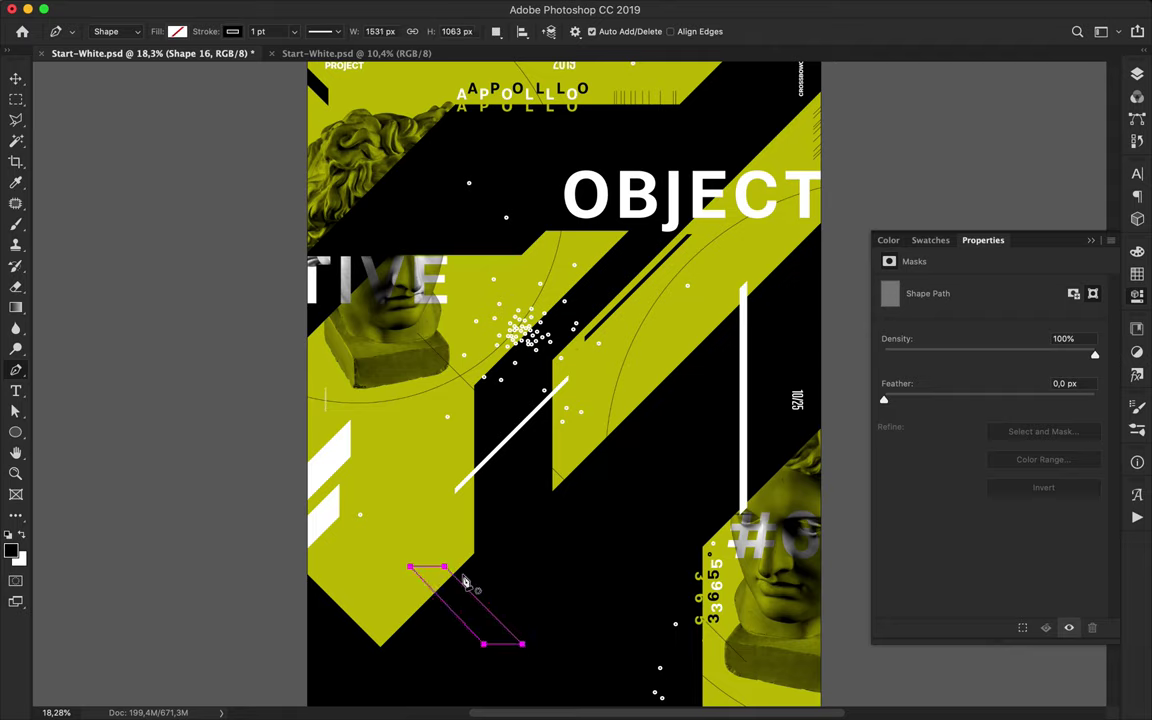
click(233, 32)
click(177, 31)
click(105, 97)
- Bring up the Layers panel and the parallelogram layer's context menu, then dismiss it
key(v)
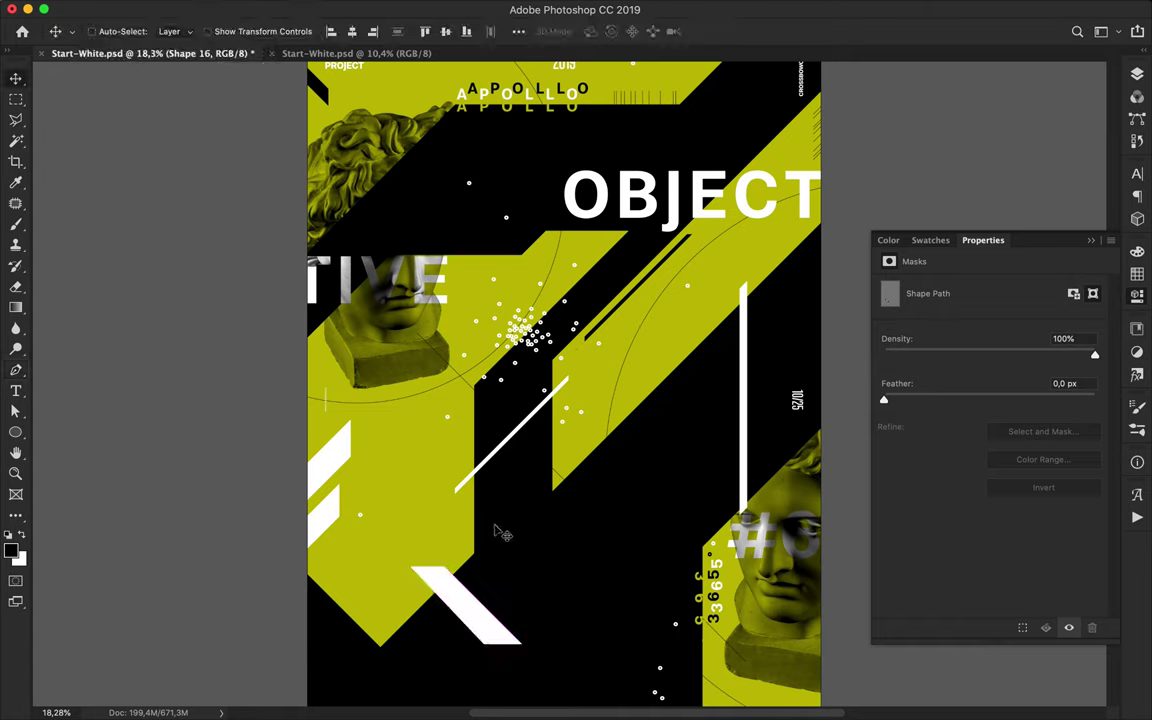
click(1137, 75)
right_click(900, 367)
key(Escape)
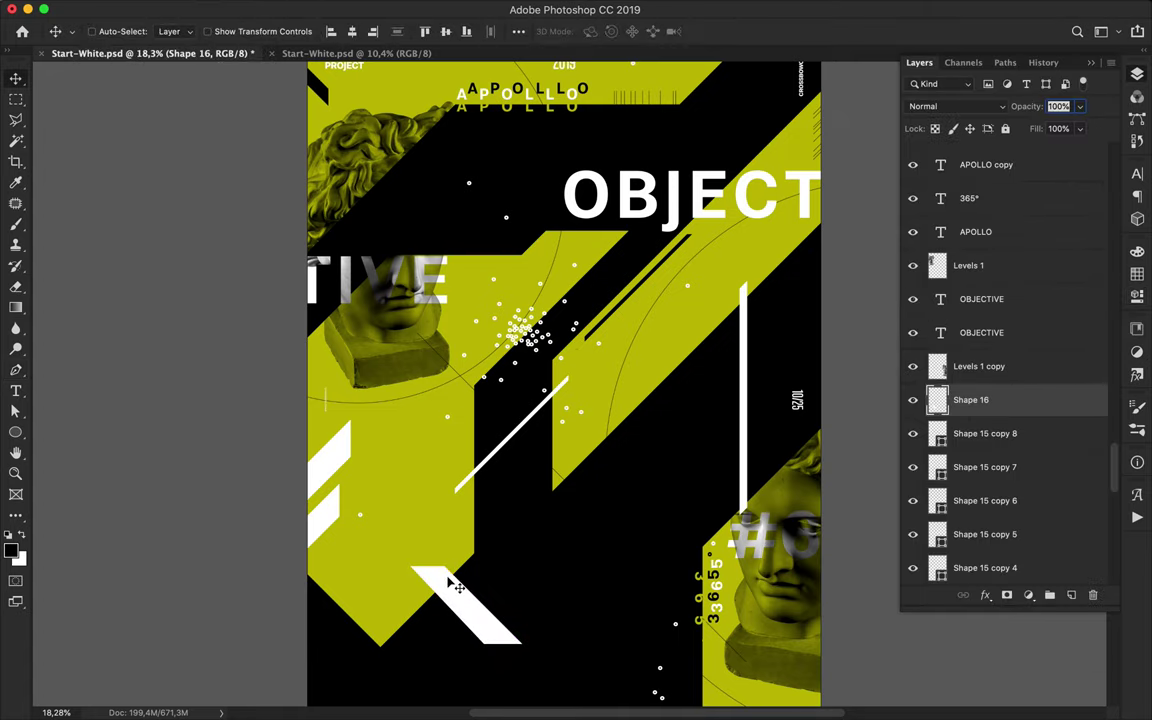
- Trace a polygonal lasso selection around the white parallelogram, then cancel it
key(l)
click(411, 560)
click(445, 645)
click(500, 645)
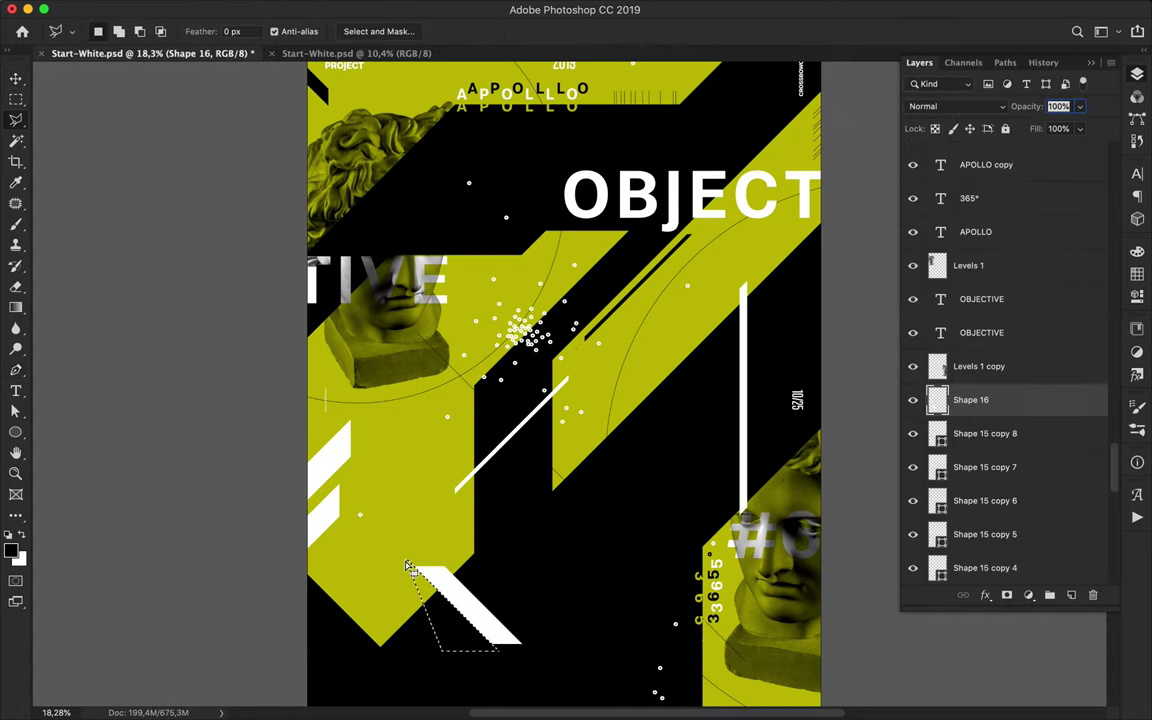
click(505, 565)
key(Escape)
scroll(580, 550, down, 2)
key(v)
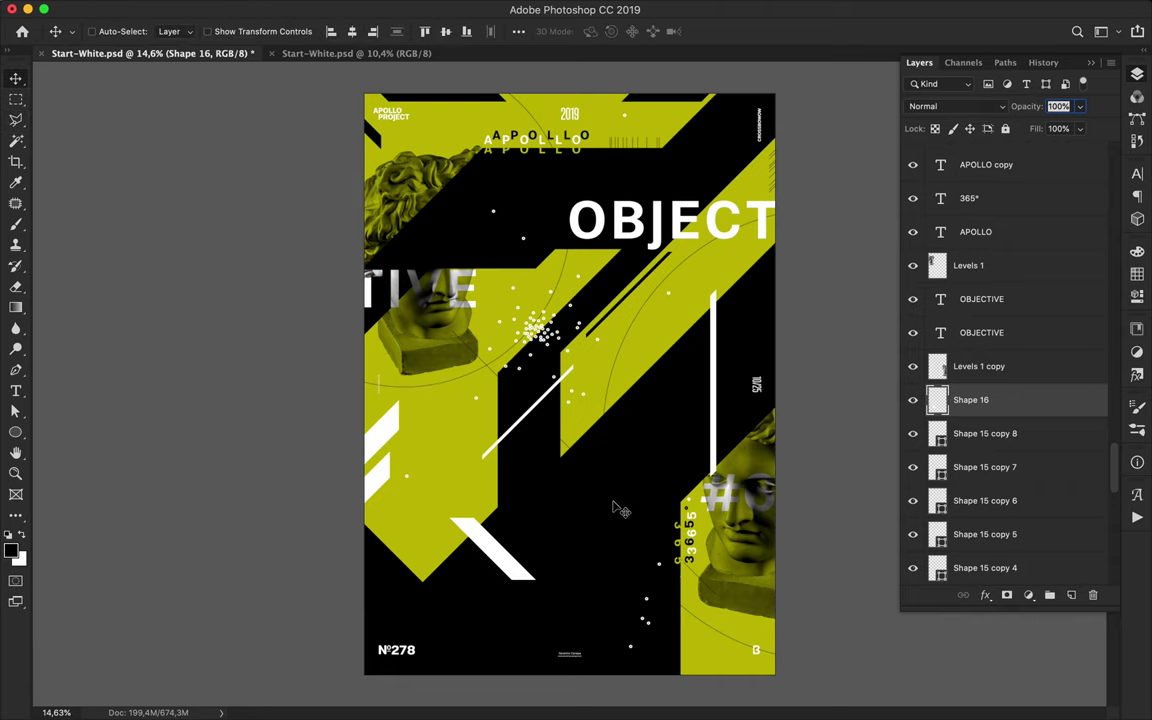
scroll(470, 452, up, 3)
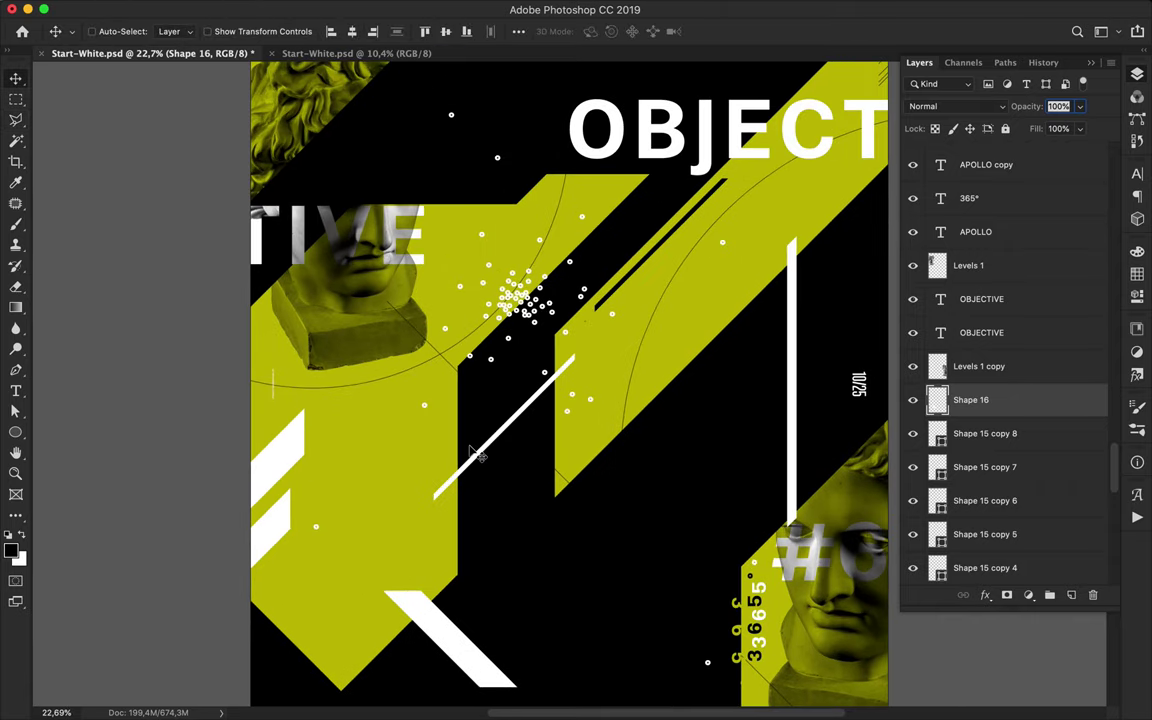
- Draw a tall thin slanted bar in the lower-left yellow area, widen it, and fill it black
key(p)
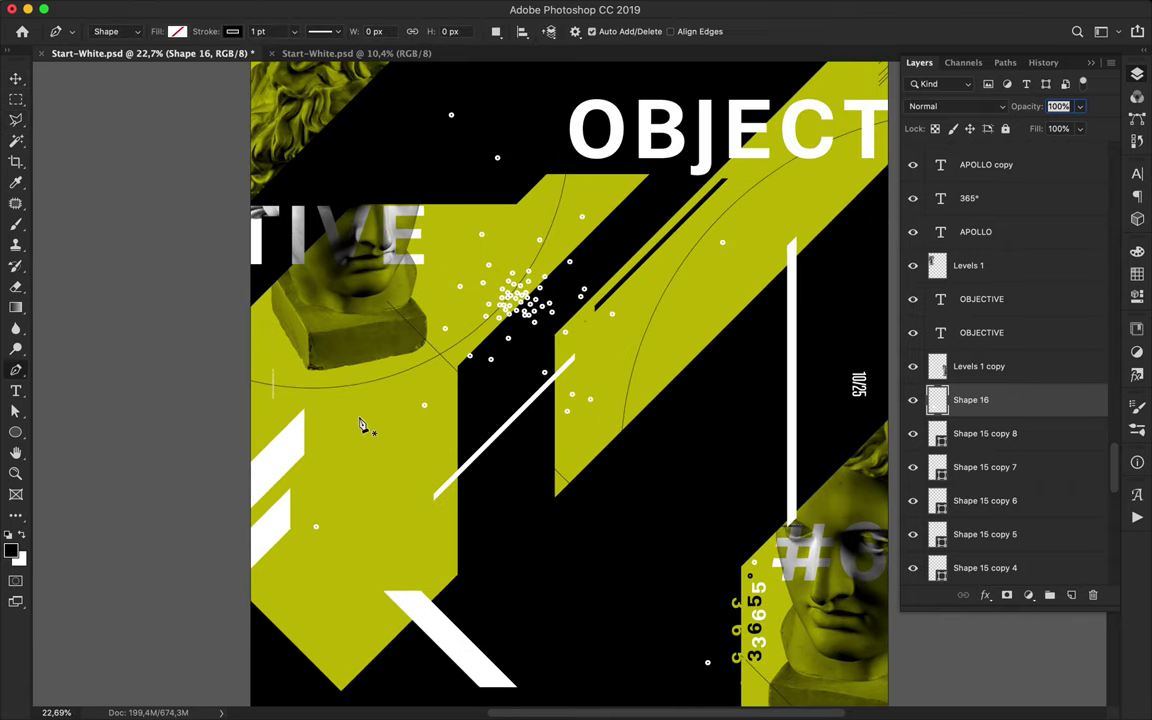
click(414, 392)
click(435, 373)
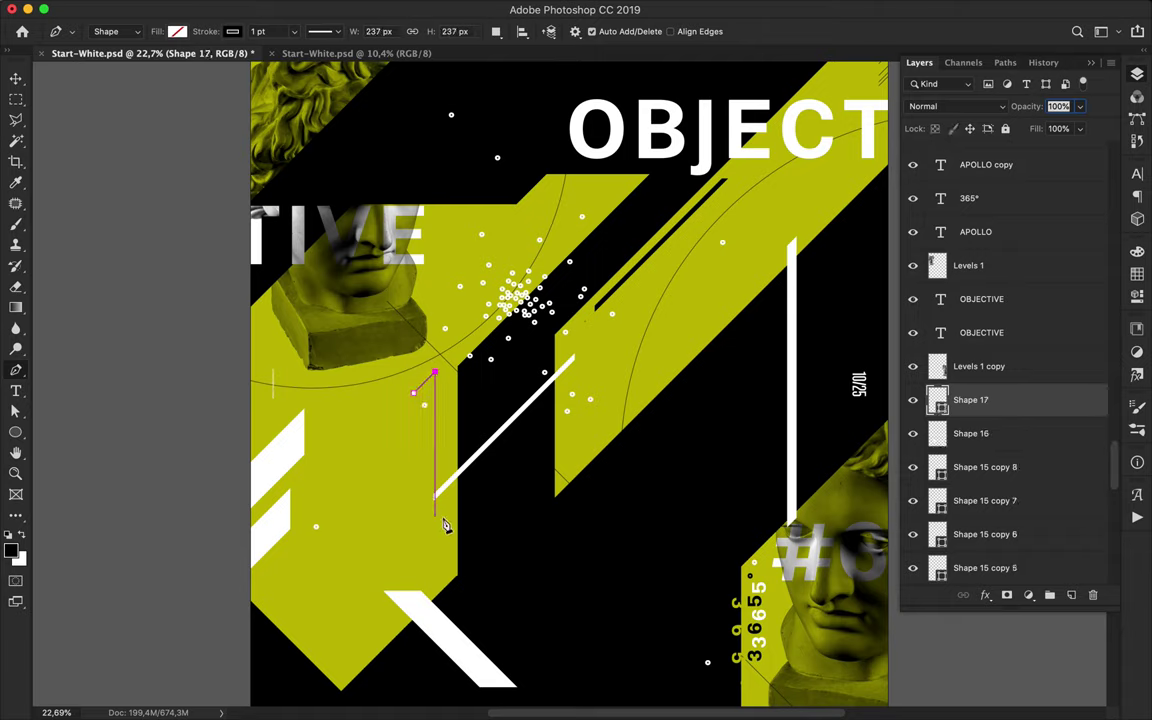
click(416, 545)
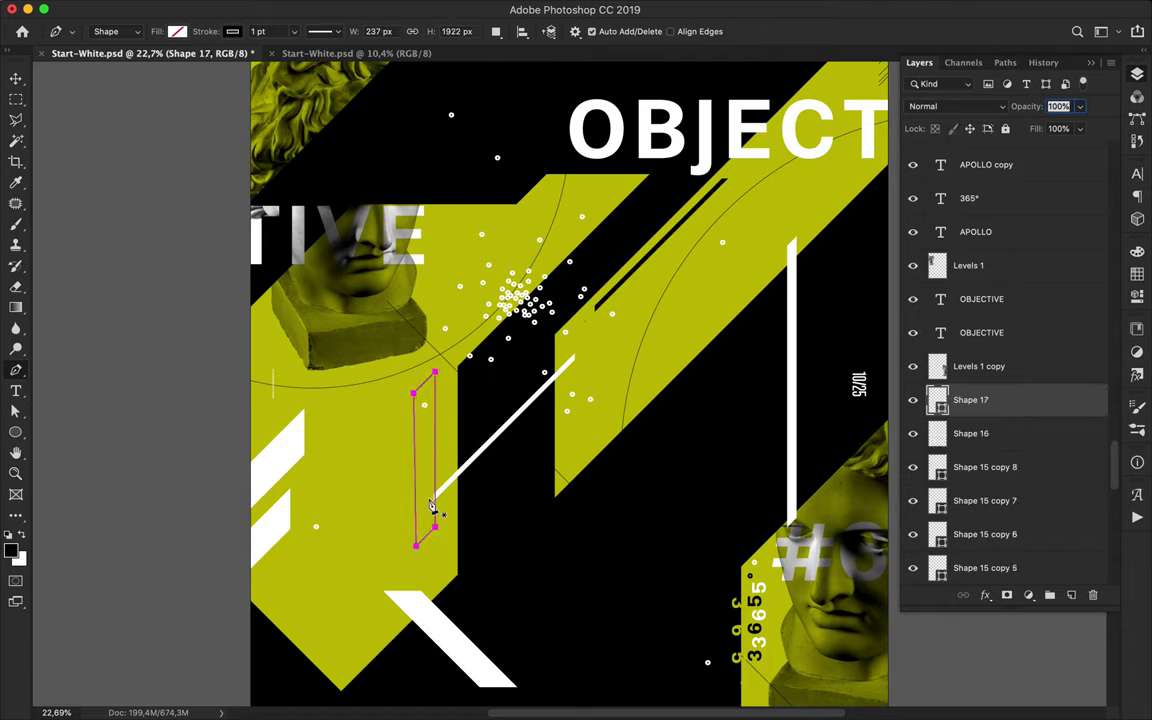
key(a)
drag(412, 548, 401, 559)
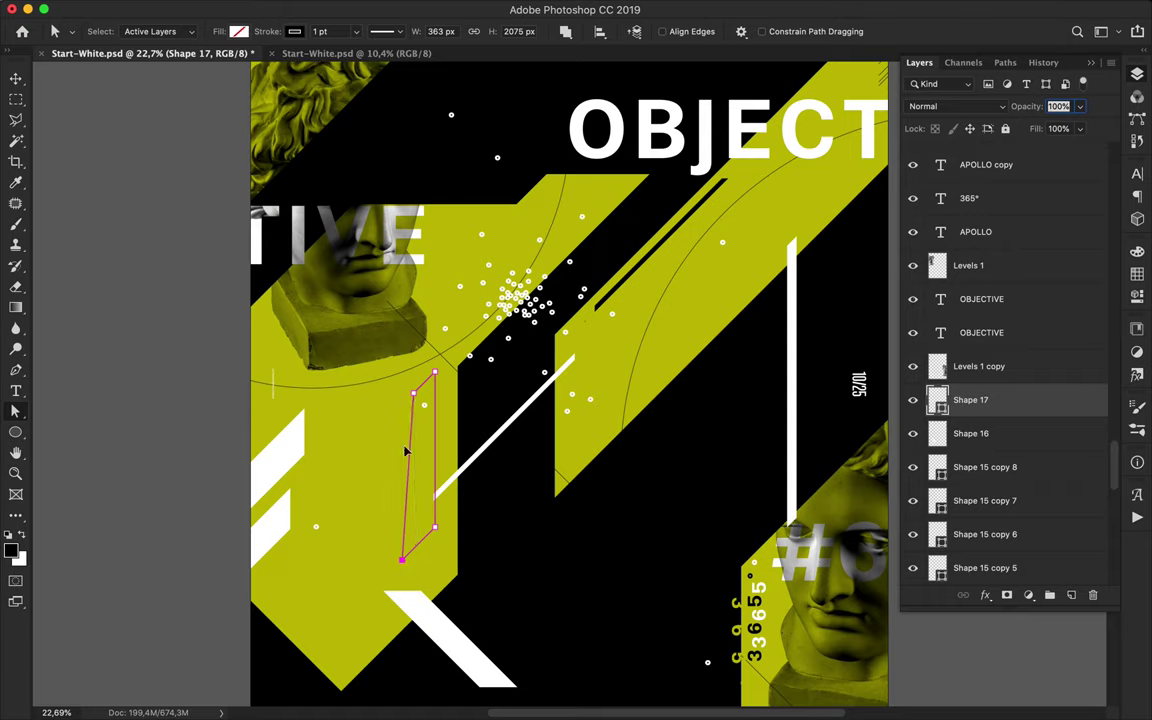
drag(413, 393, 400, 407)
click(238, 31)
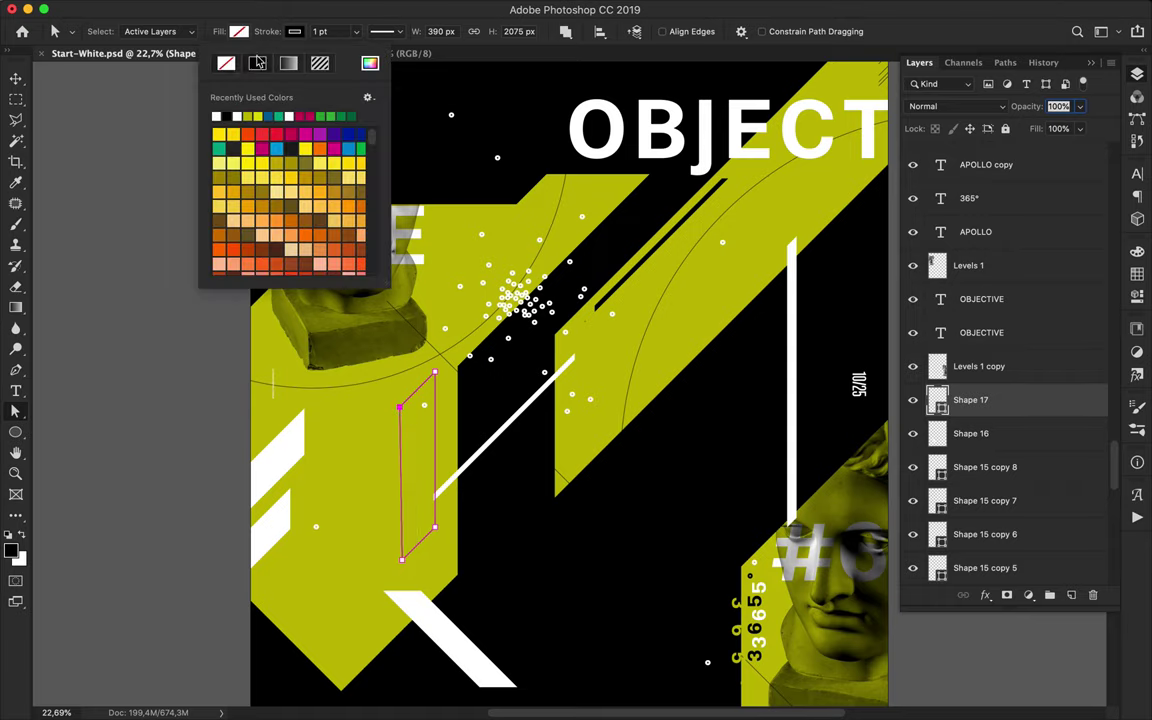
click(157, 100)
- Convert the black bar layer to a smart object and clear a trial marquee selection
right_click(1013, 403)
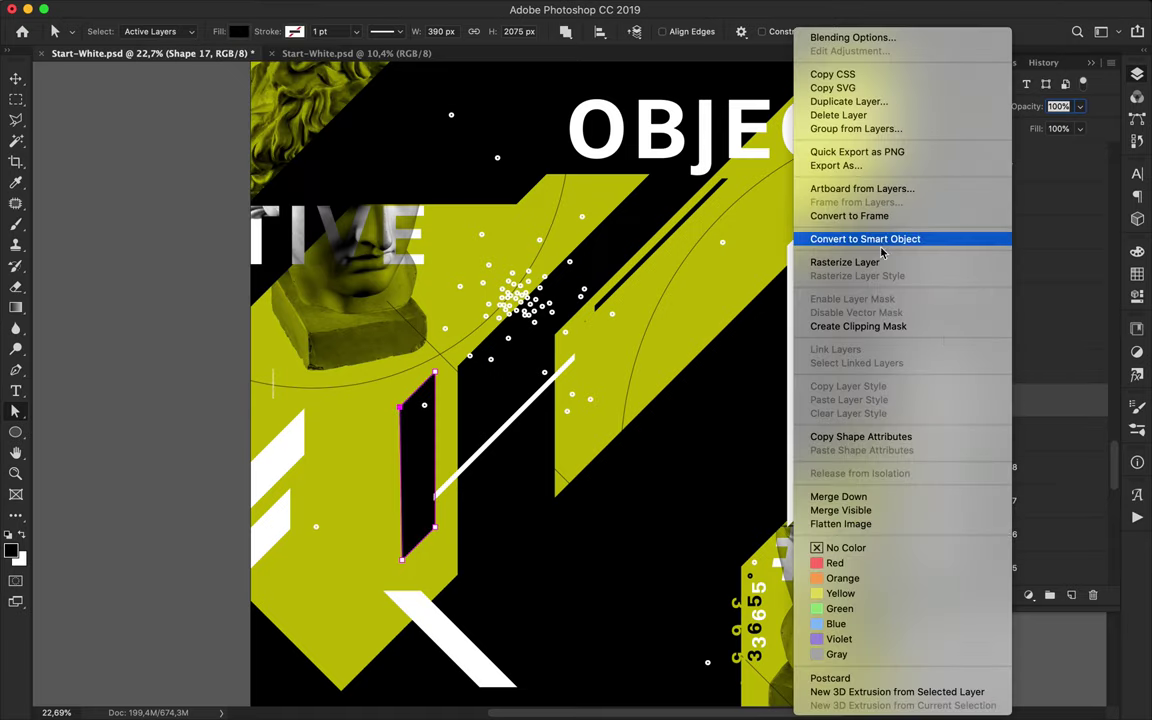
click(865, 238)
key(m)
drag(380, 378, 404, 578)
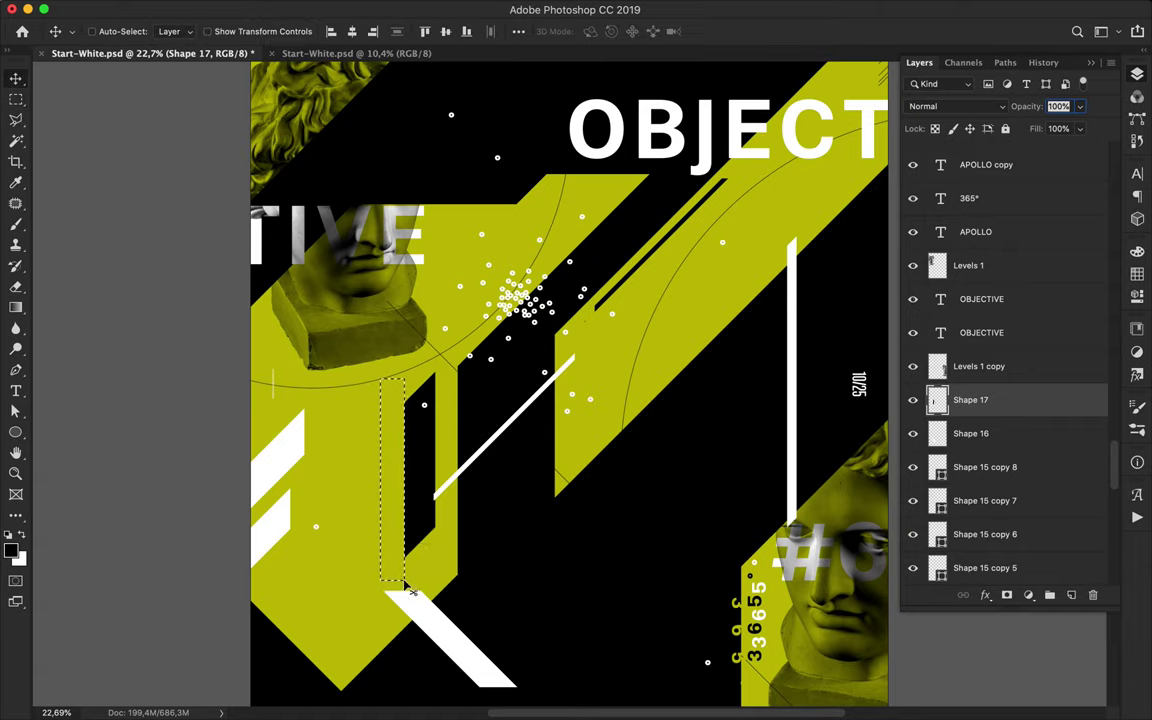
key(ctrl+d)
- Alt-drag a duplicate of the black bar beside it and nudge the white diagonal right
drag(420, 525, 390, 551)
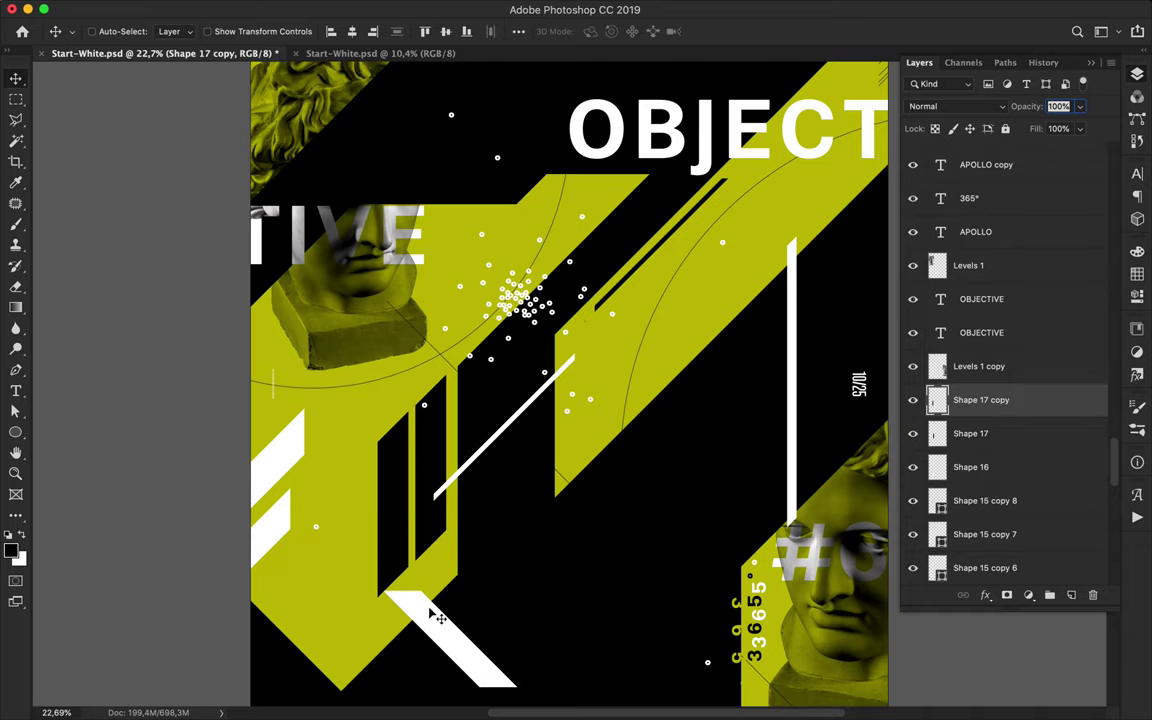
drag(442, 628, 455, 635)
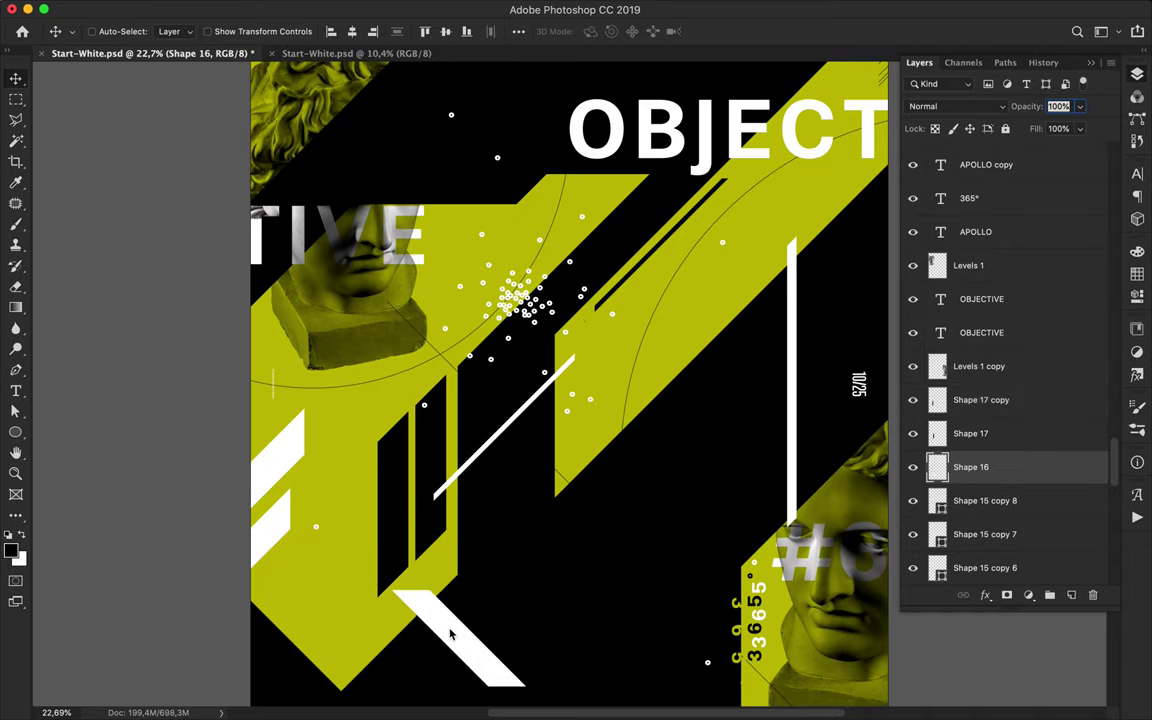
scroll(455, 635, down, 3)
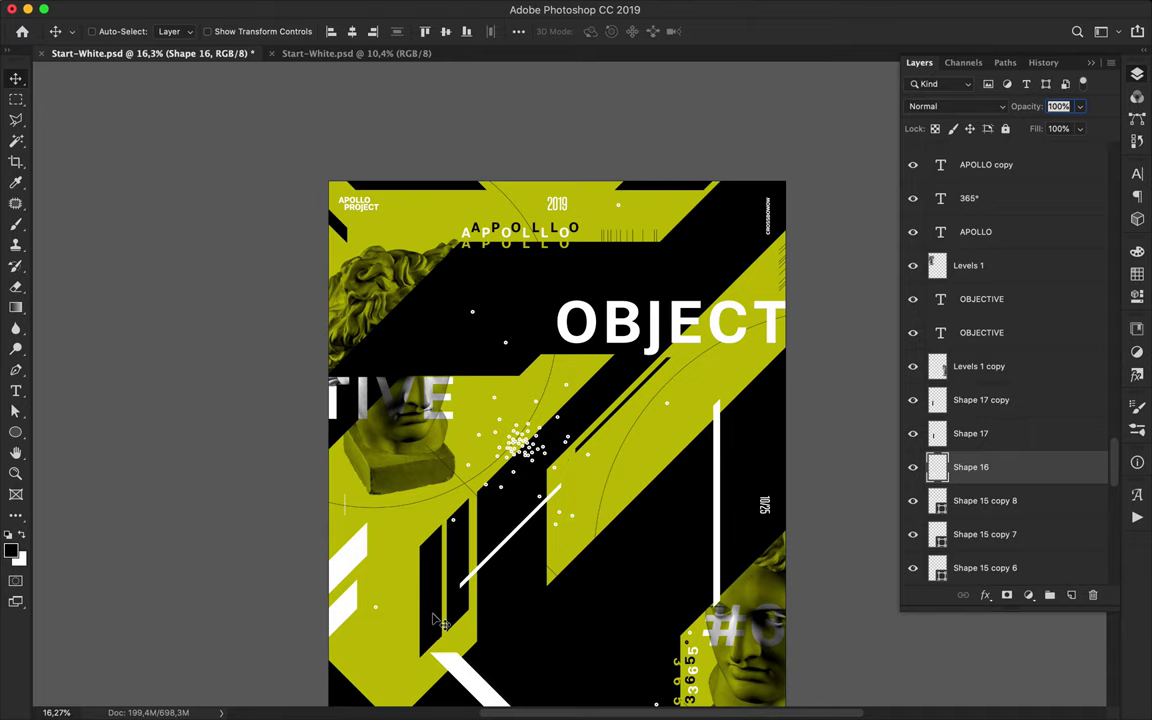
- Marquee and delete the lower part of the copied black bar
ctrl+click(395, 560)
key(m)
drag(382, 480, 435, 700)
key(Delete)
key(ctrl+d)
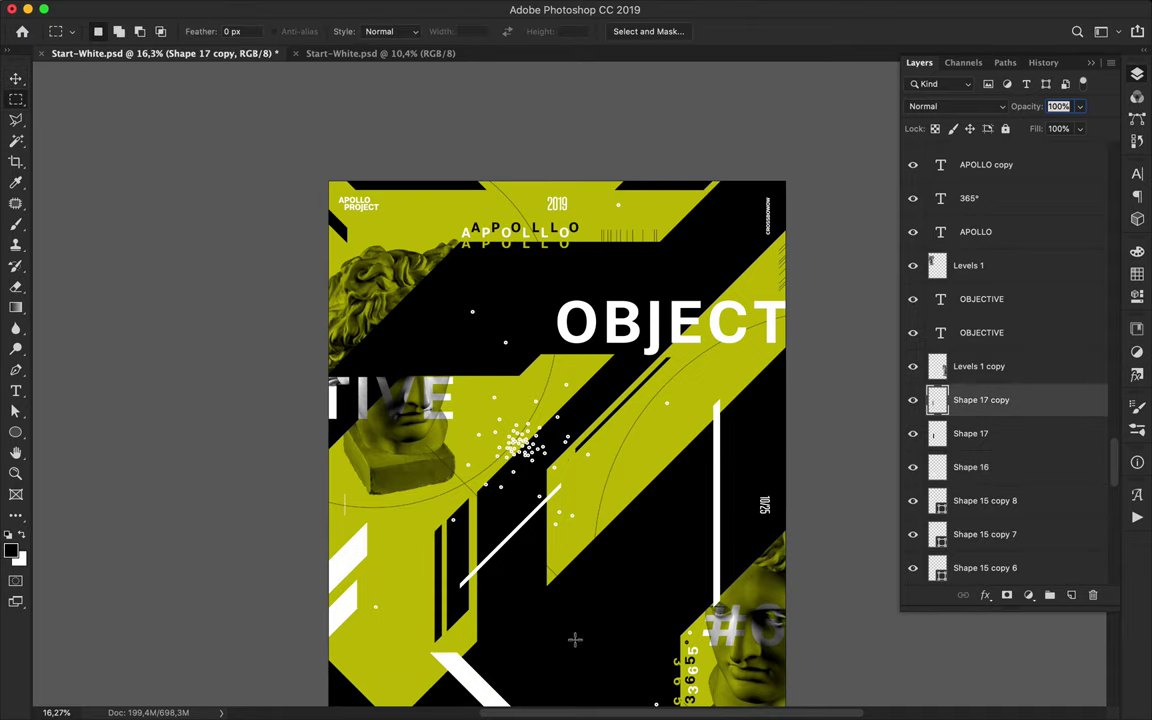
scroll(573, 636, down, 3)
scroll(575, 640, right, 3)
scroll(575, 640, up, 2)
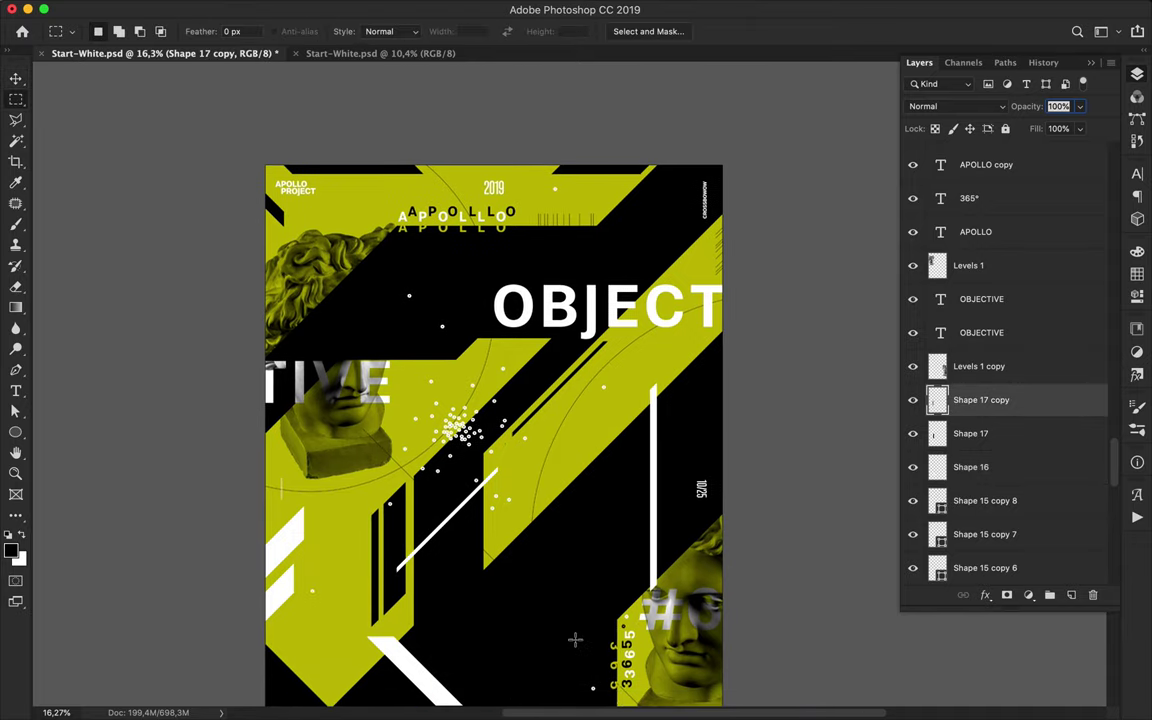
- Draw a tall white parallelogram with no stroke beside the white vertical line
key(u)
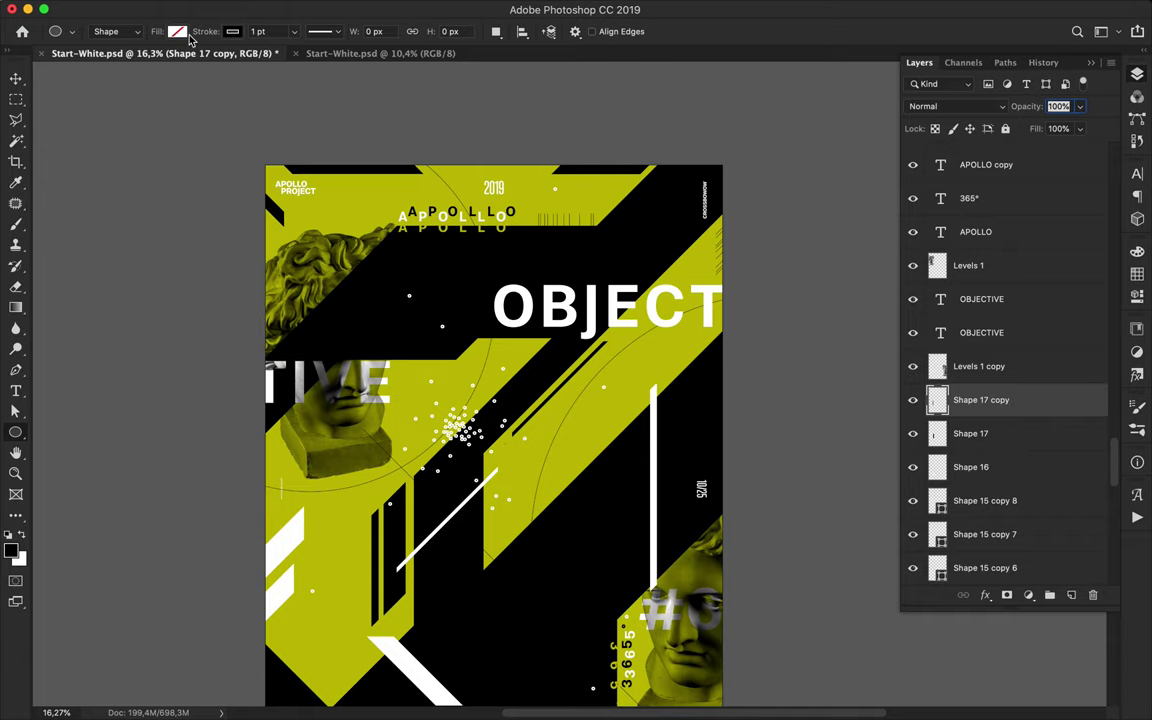
click(232, 31)
click(177, 31)
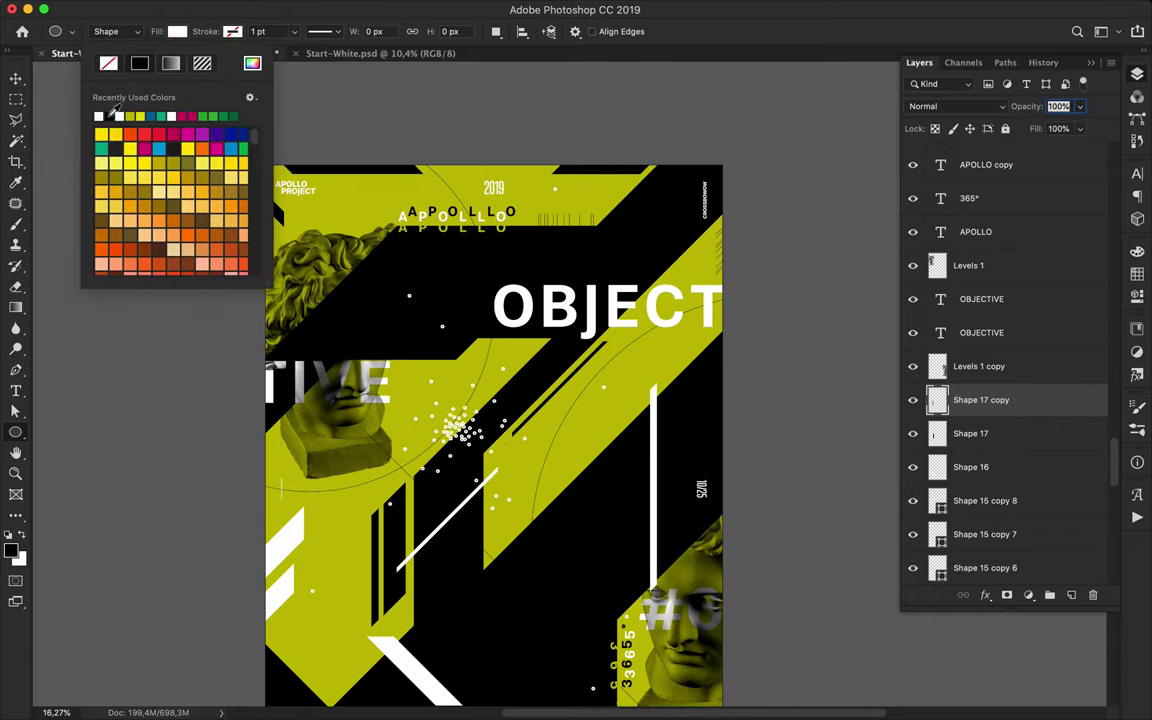
click(251, 63)
click(812, 194)
key(p)
click(663, 357)
click(692, 328)
click(692, 437)
click(665, 463)
click(663, 357)
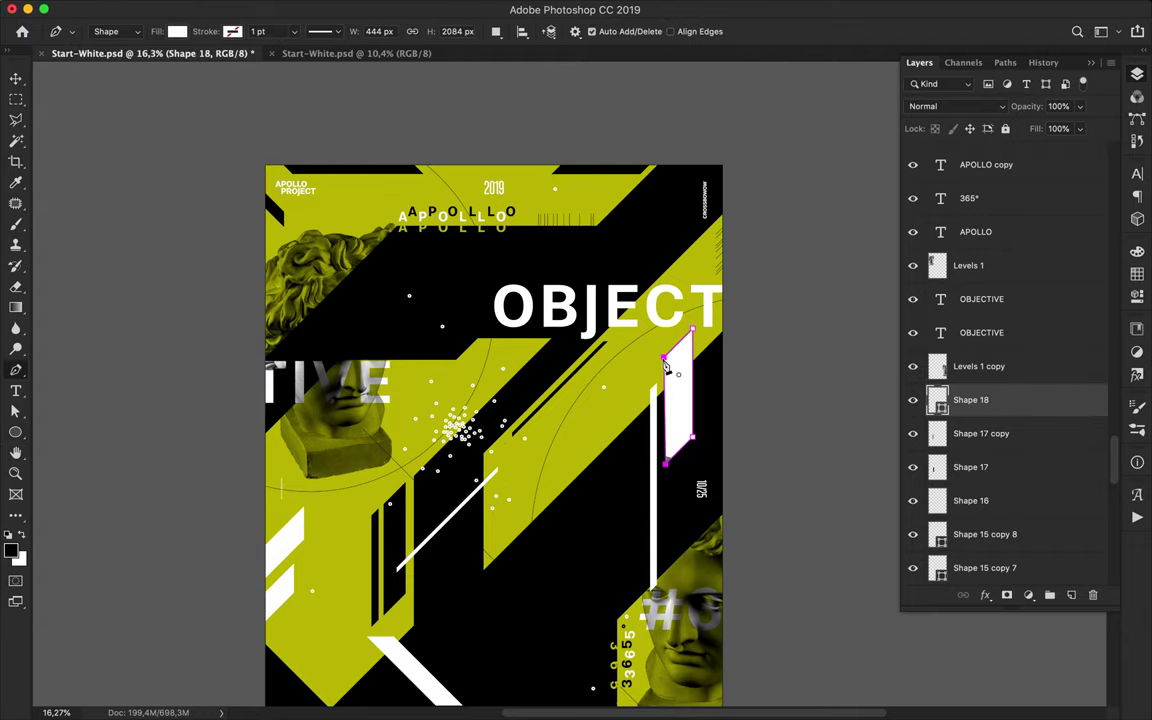
- Rasterize the white parallelogram, then select and move it up and left
right_click(707, 376)
key(Escape)
right_click(970, 400)
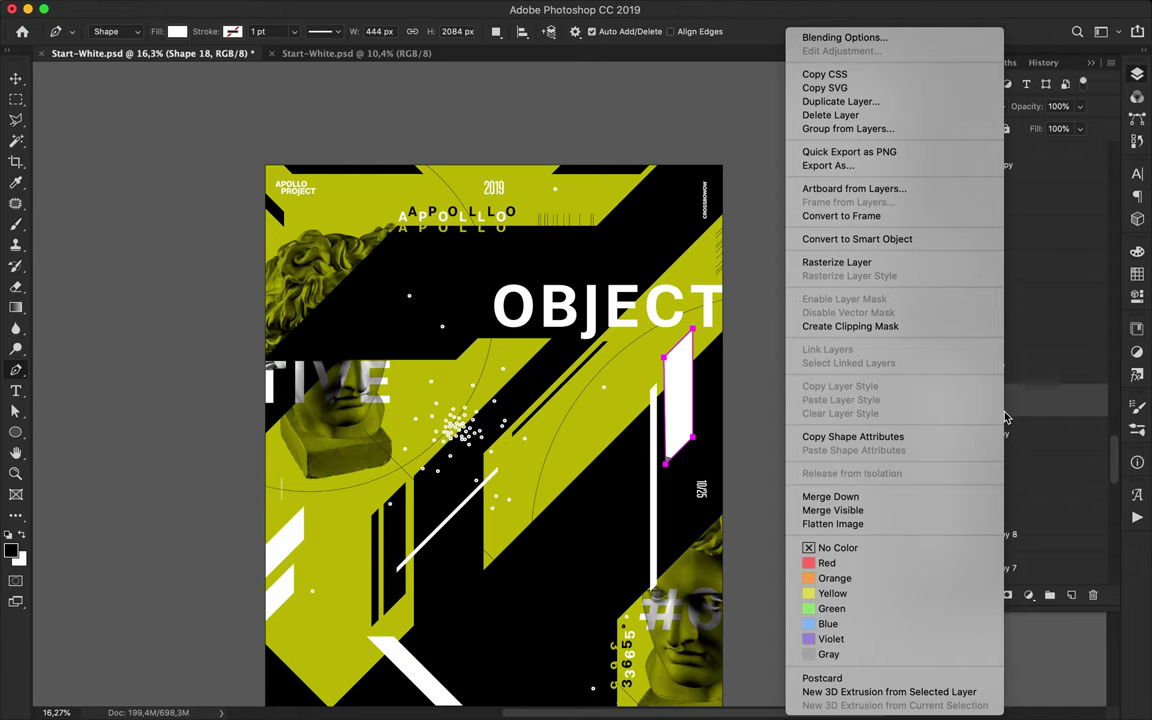
key(Escape)
key(m)
drag(642, 313, 672, 495)
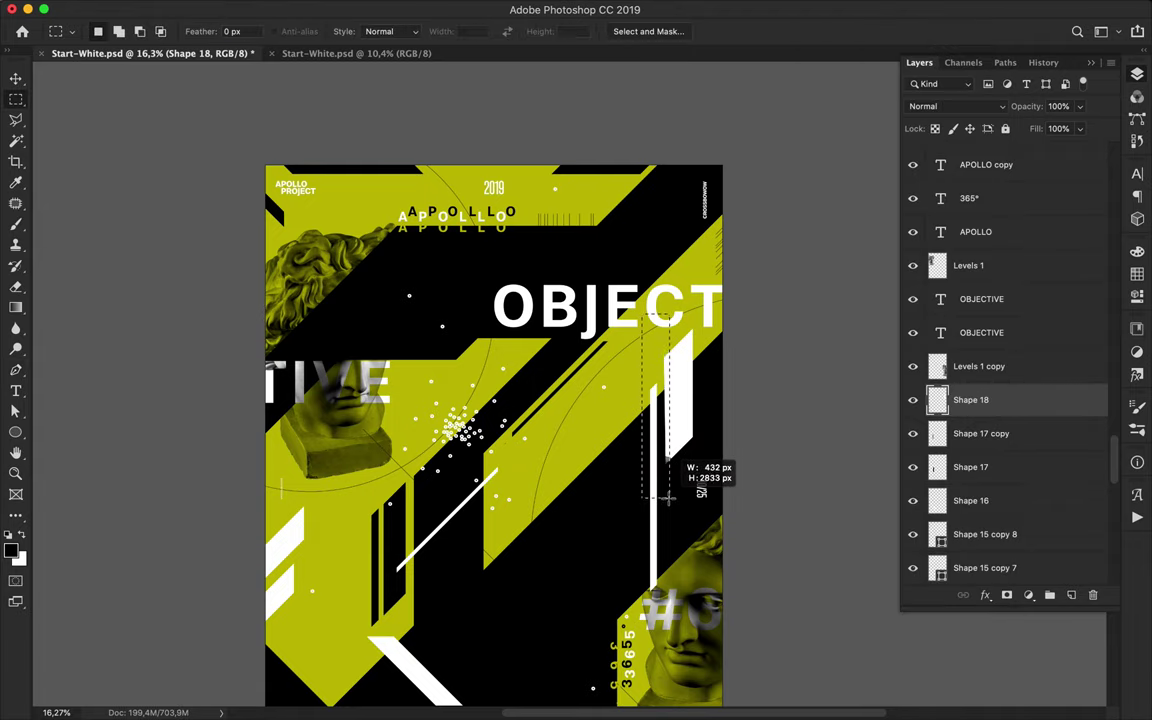
key(v)
mouse_move(685, 438)
mouse_down()
mouse_move(675, 433)
mouse_move(690, 437)
mouse_up()
scroll(718, 445, down, 2)
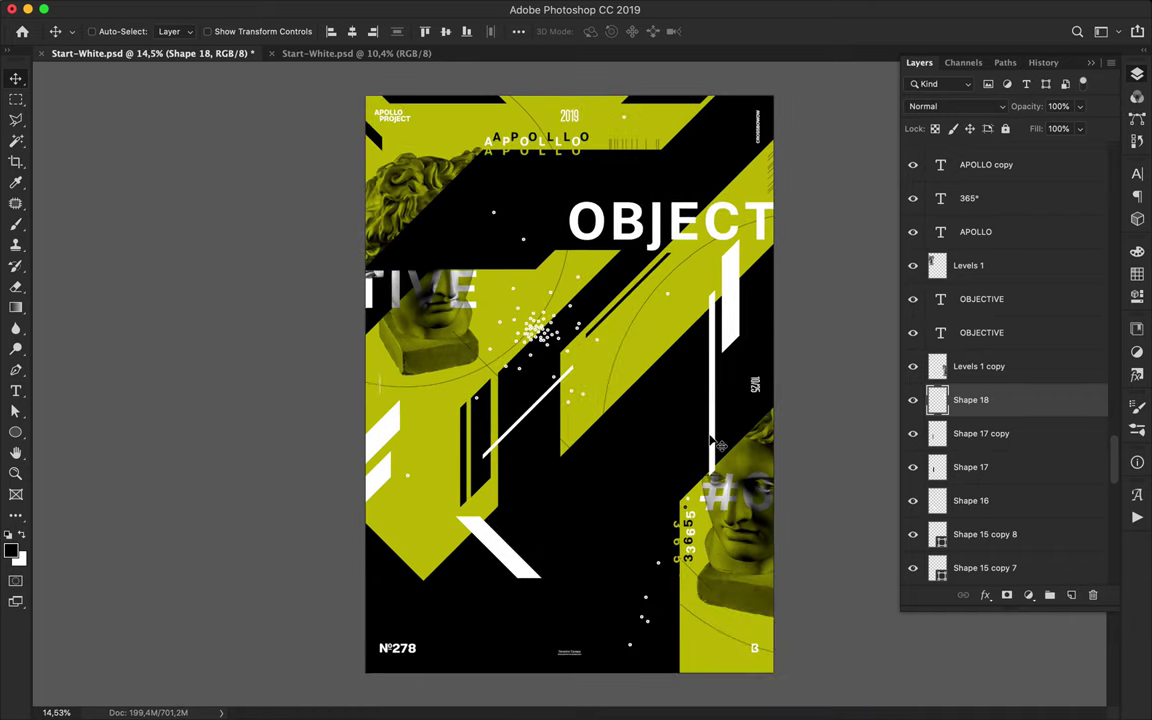
- Draw a thin white strip over the top statue, rasterize it, and lasso-delete its tip
key(p)
click(444, 133)
click(445, 220)
click(453, 232)
click(453, 147)
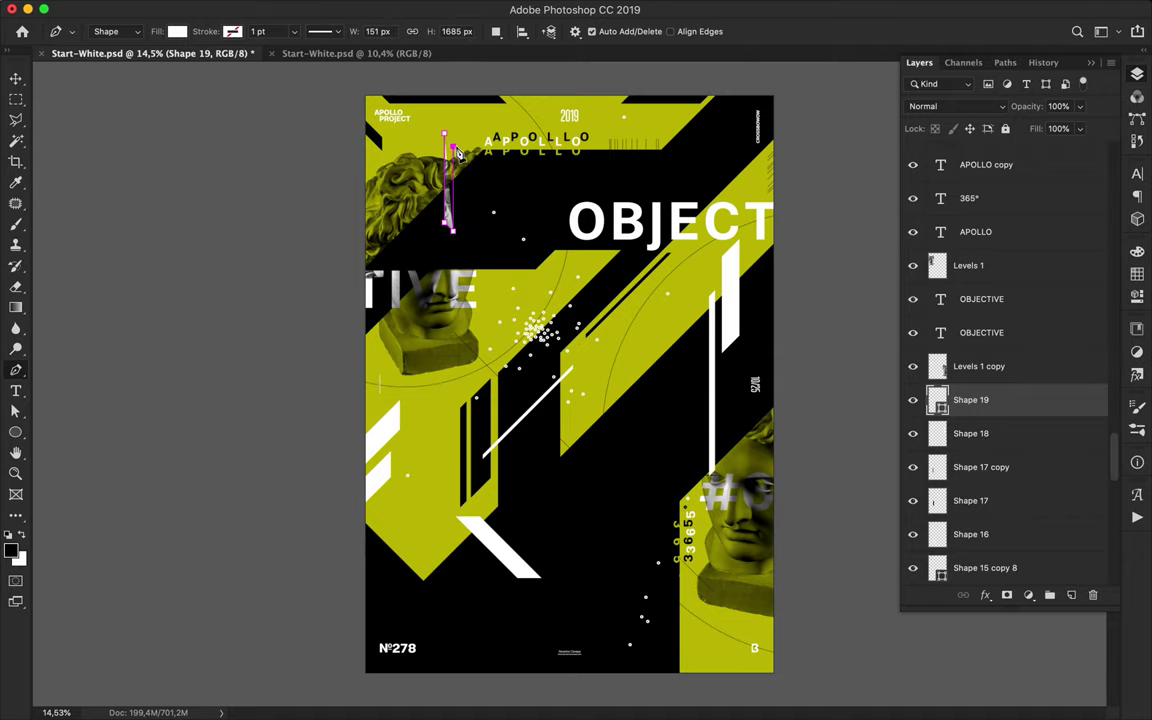
right_click(1000, 400)
click(808, 262)
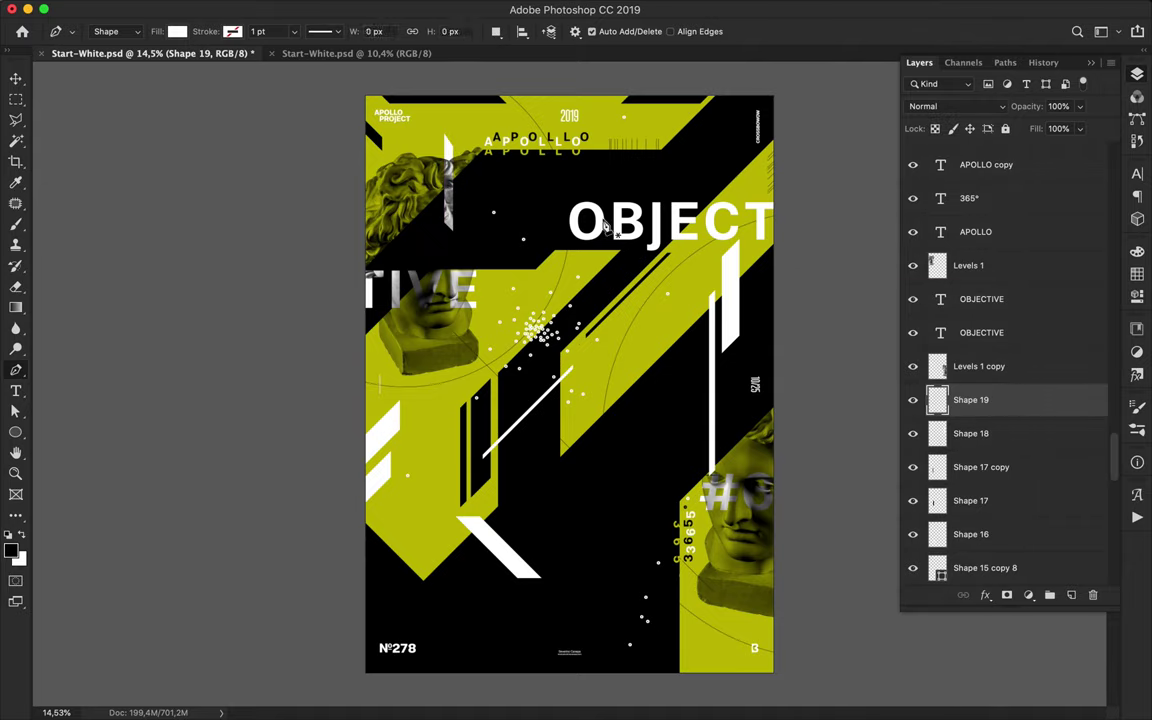
key(l)
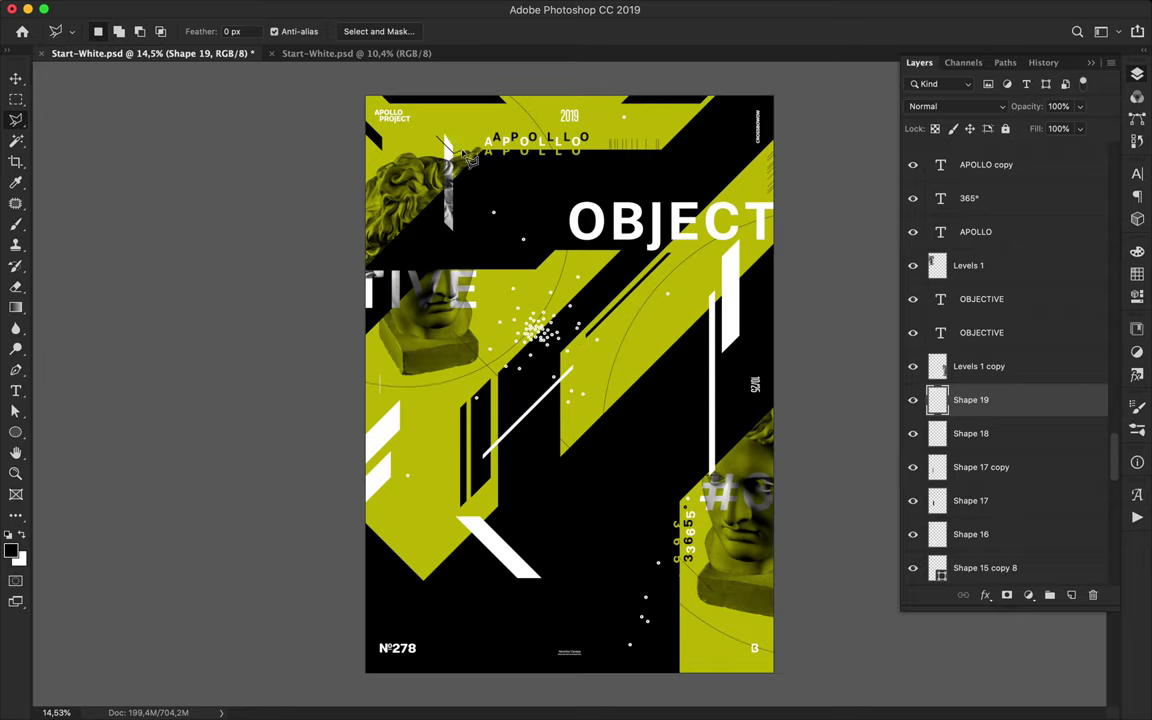
drag(464, 156, 441, 127)
key(Delete)
key(ctrl+d)
key(v)
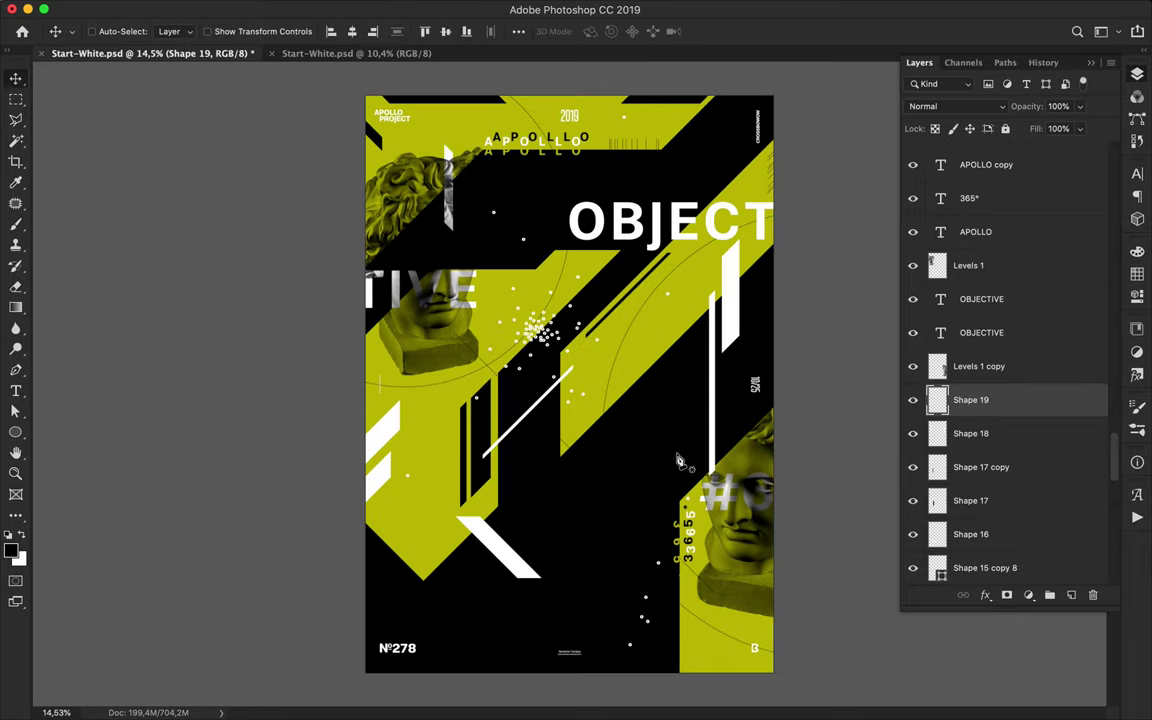
- Add two short black vertical strips at the poster's bottom-right edge
key(p)
click(686, 603)
click(687, 680)
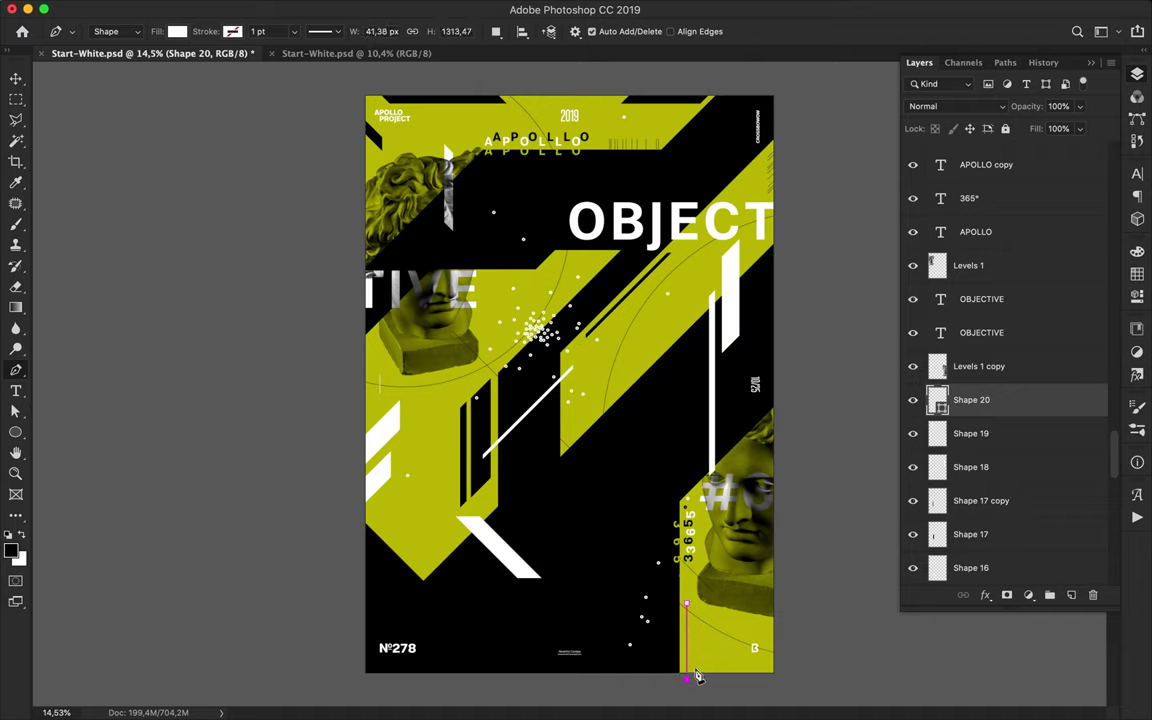
click(687, 686)
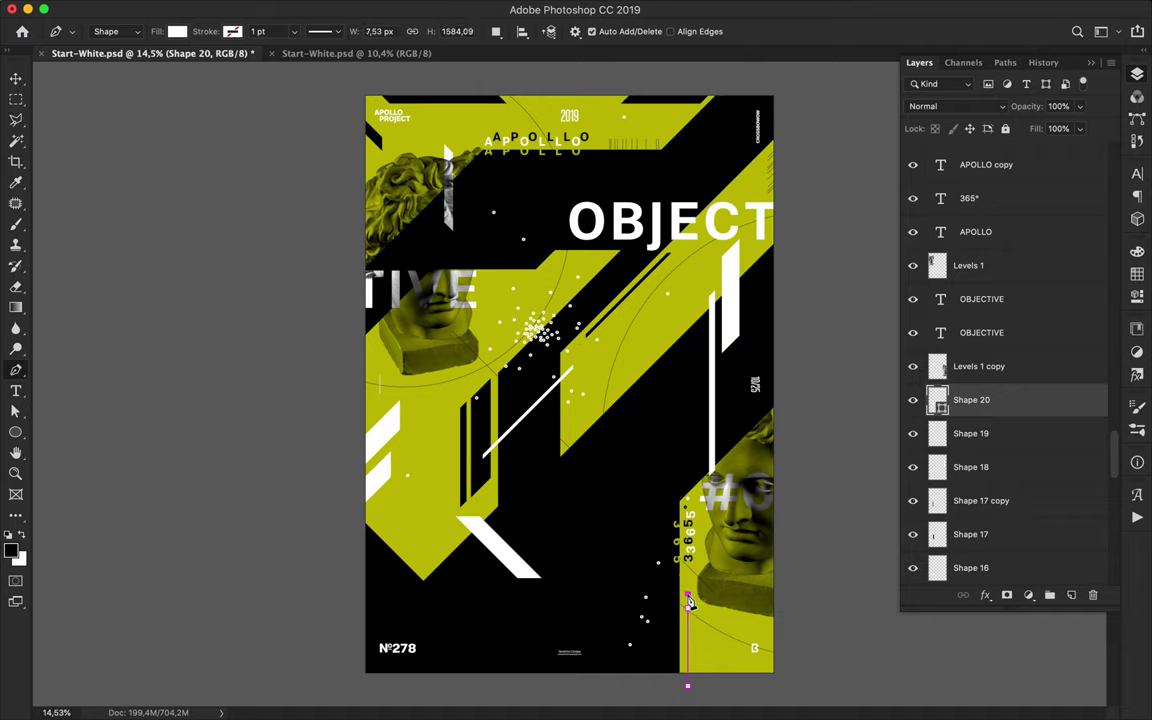
key(a)
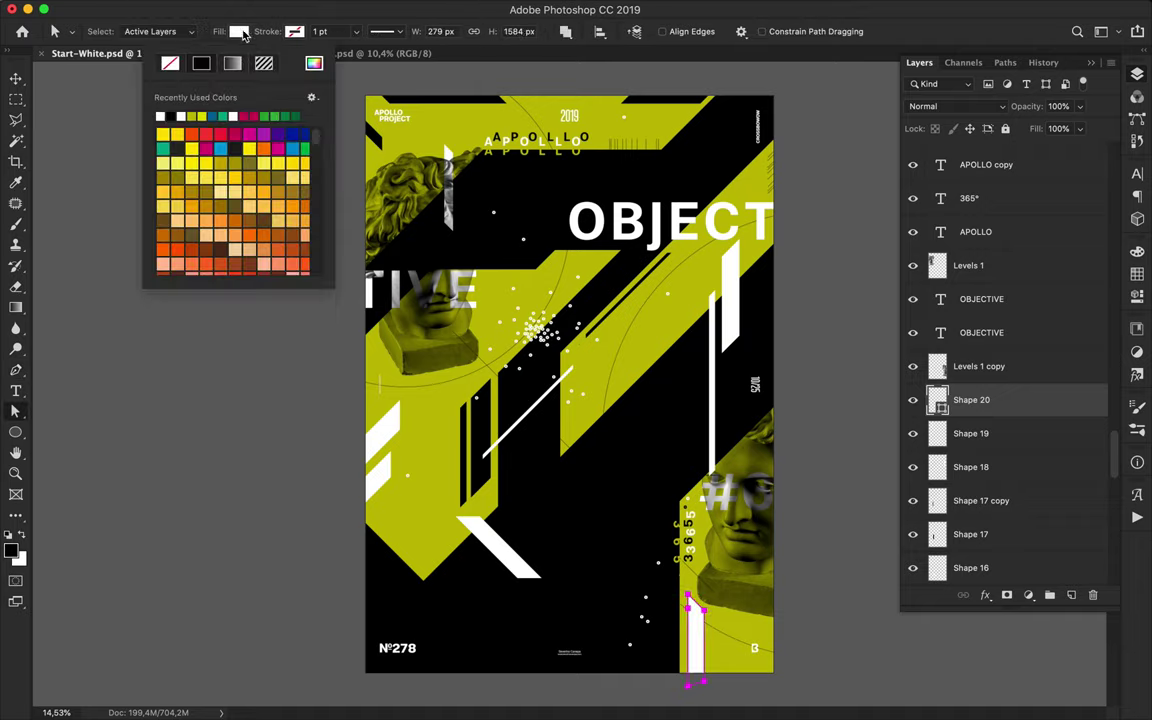
key(p)
click(716, 638)
click(712, 678)
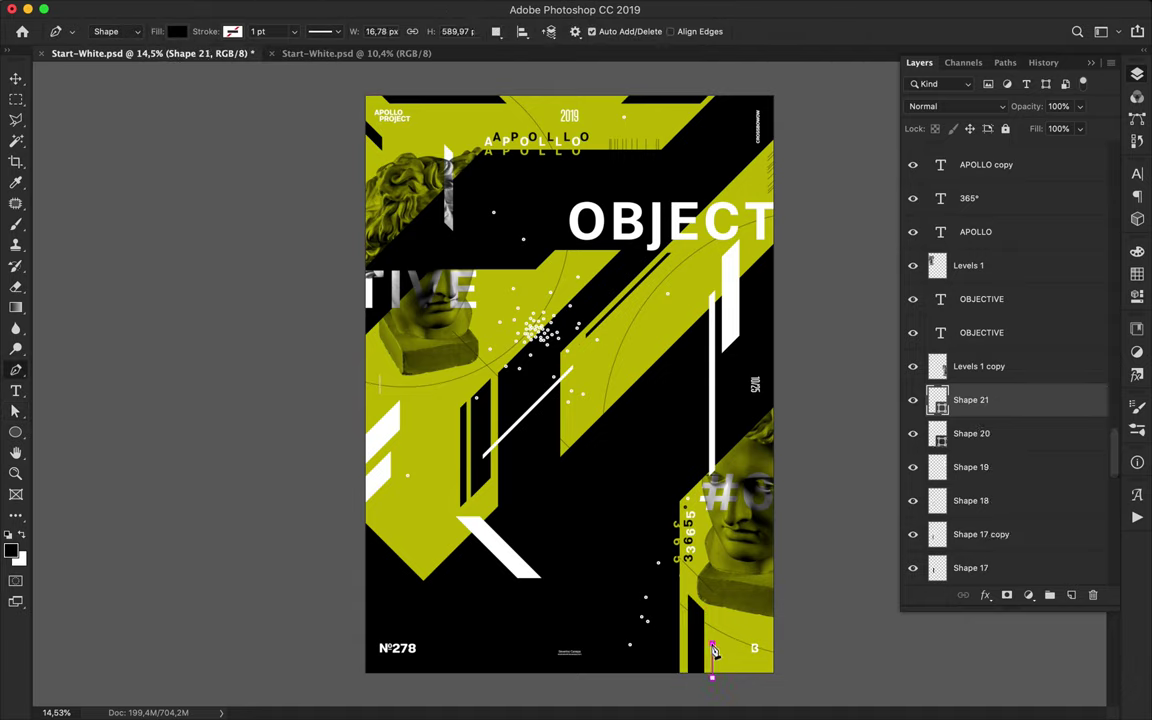
key(v)
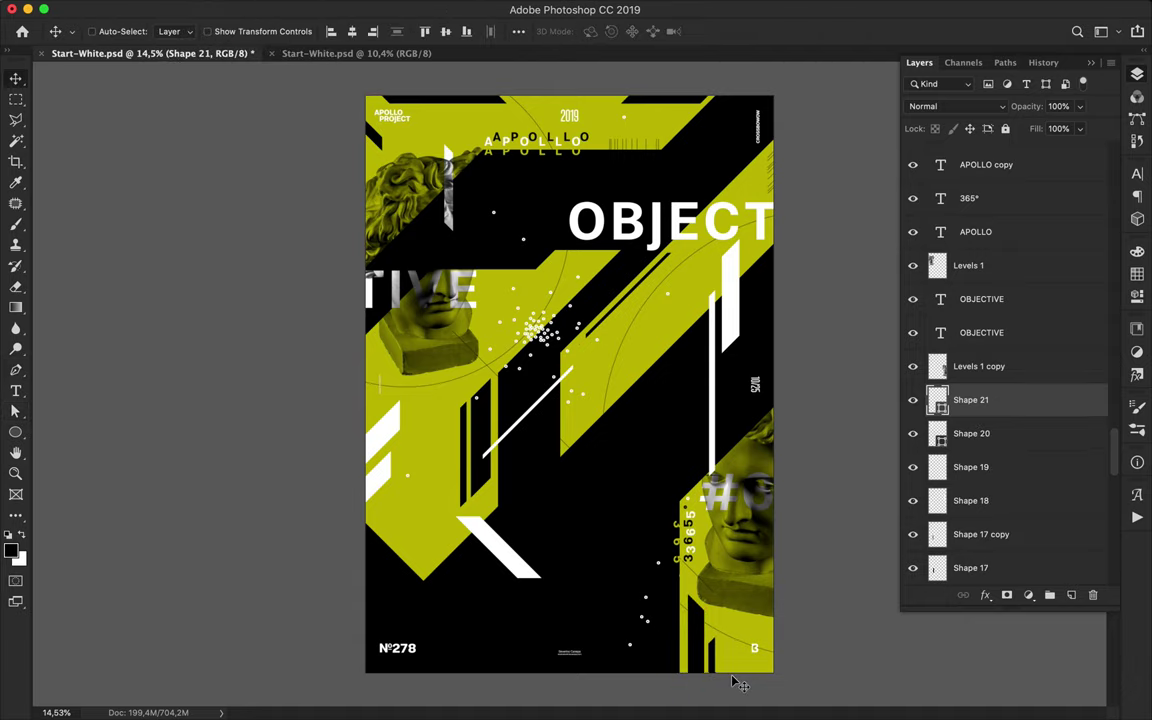
- Draw a thin black diagonal sliver on the mid-right yellow area and rasterize it
key(p)
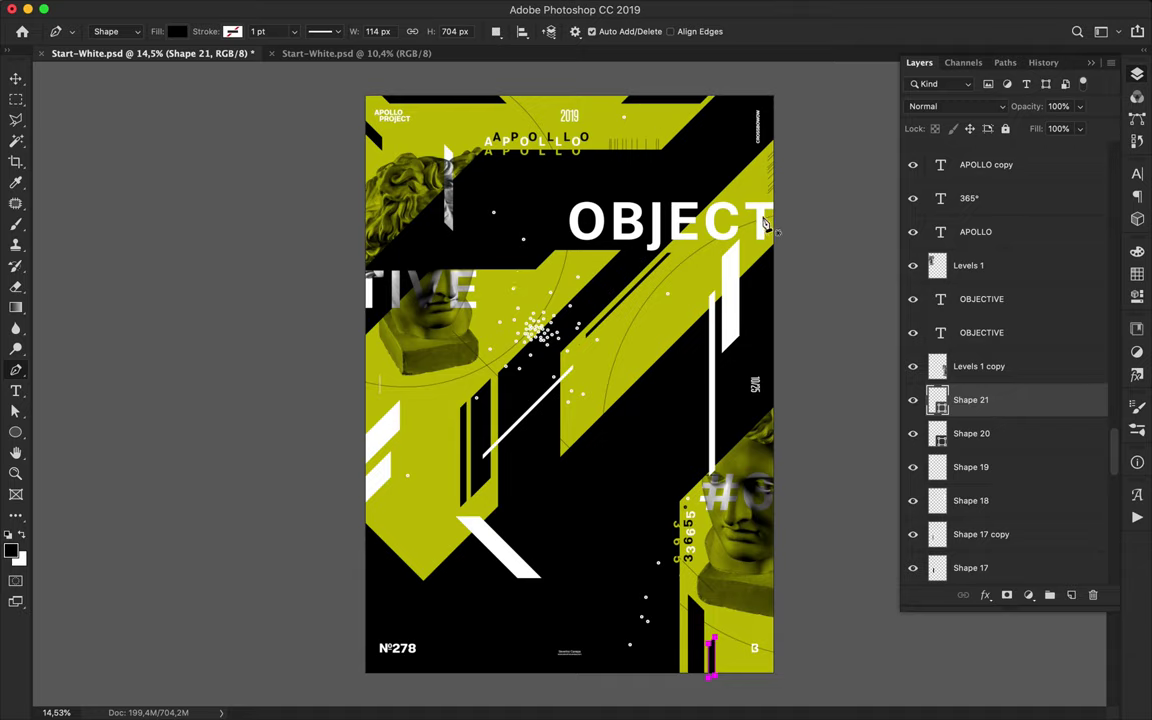
click(579, 408)
click(656, 331)
click(578, 421)
right_click(994, 363)
key(Escape)
key(l)
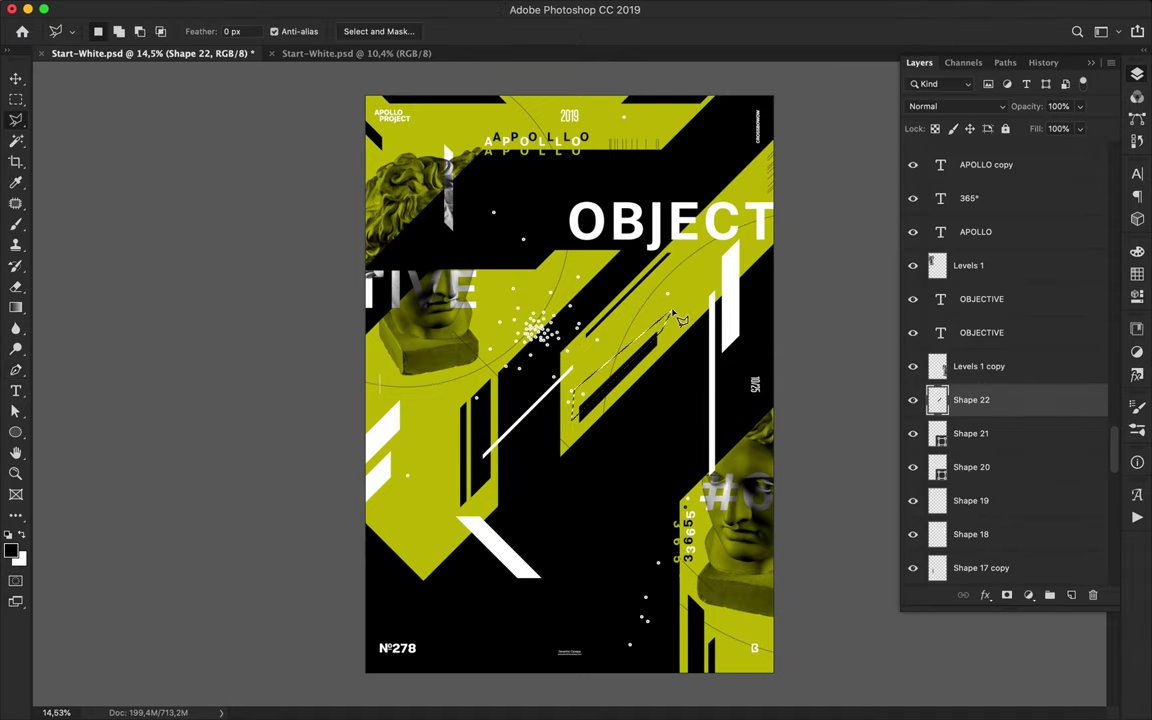
click(658, 426)
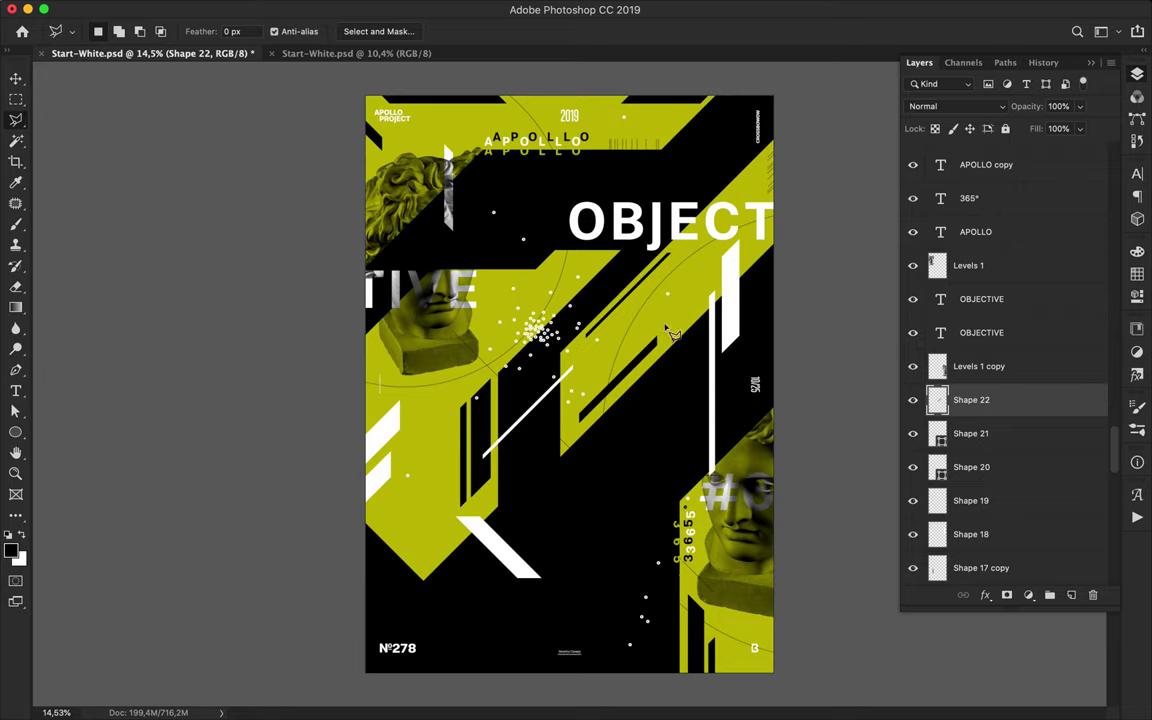
key(p)
click(656, 298)
click(658, 321)
click(634, 343)
click(632, 321)
click(656, 299)
click(177, 31)
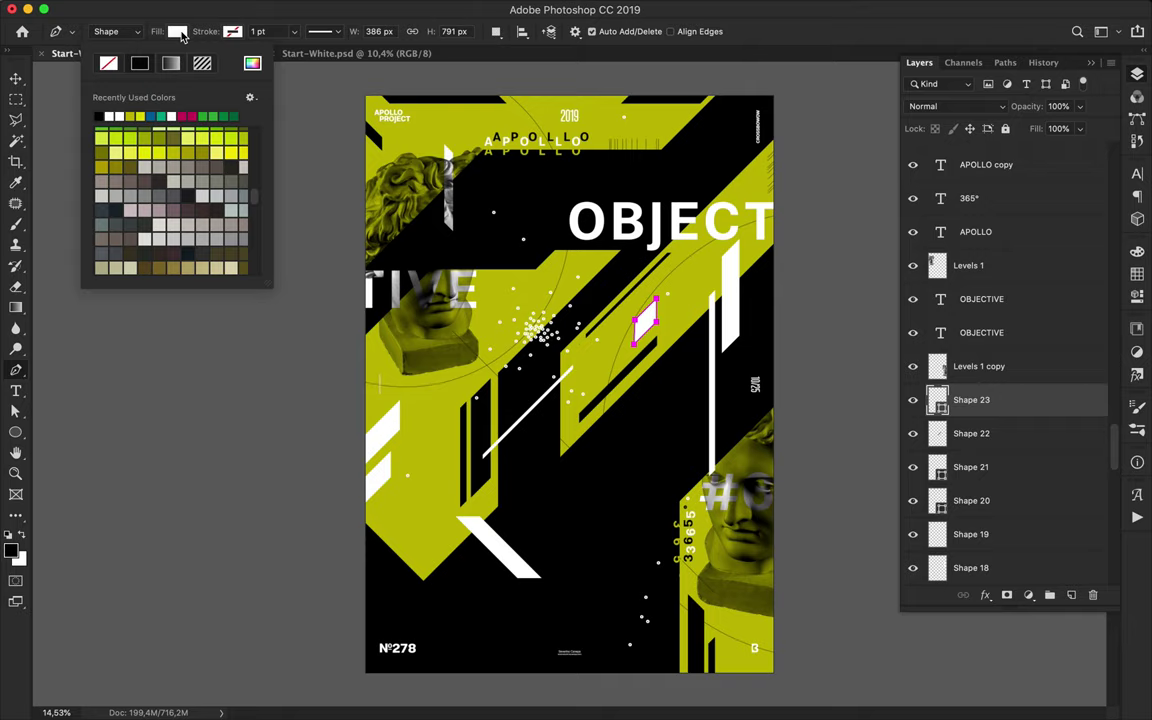
key(Escape)
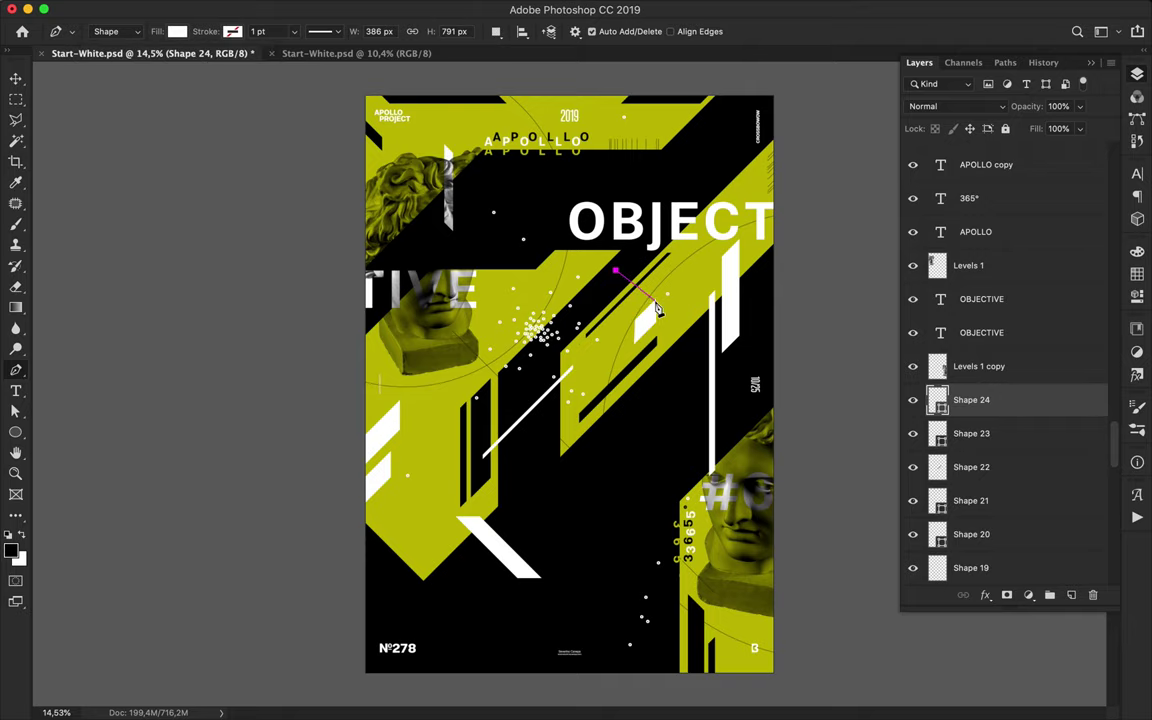
key(BackSpace)
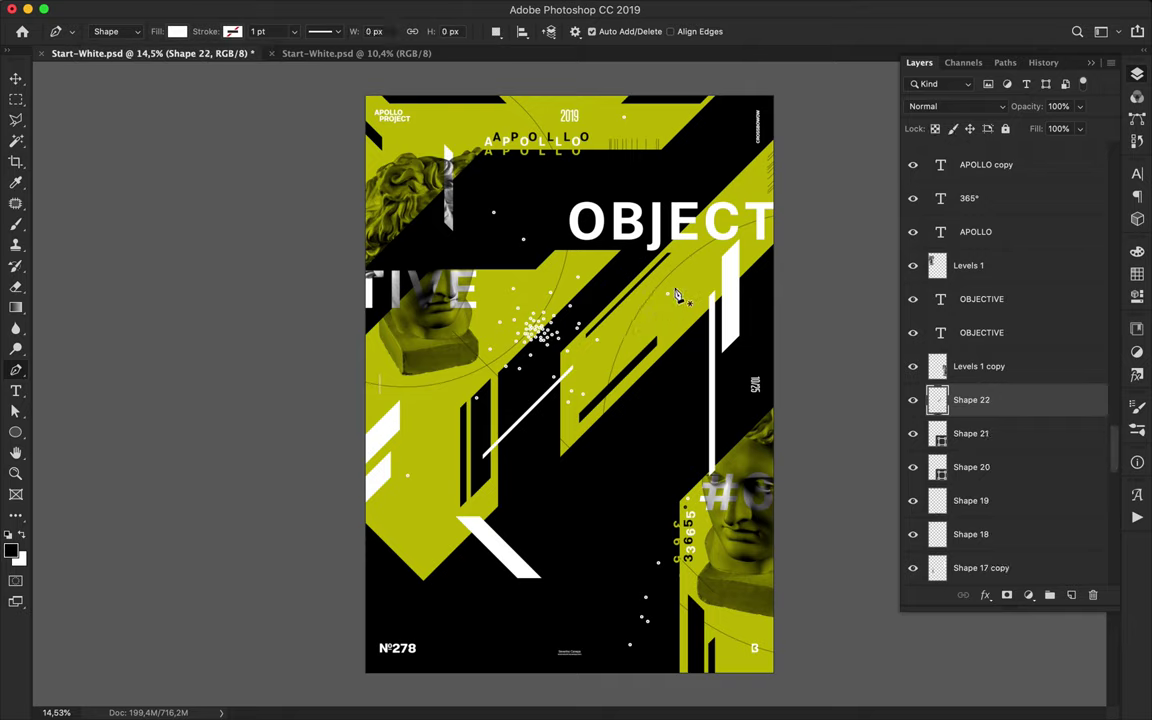
key(v)
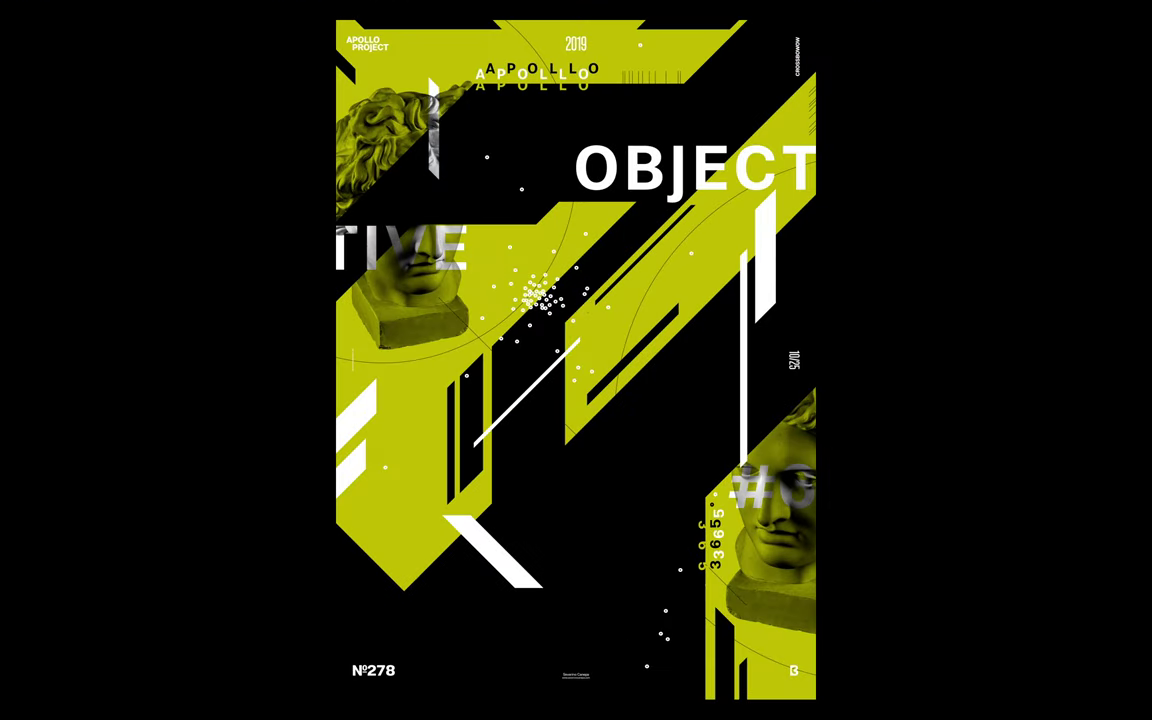